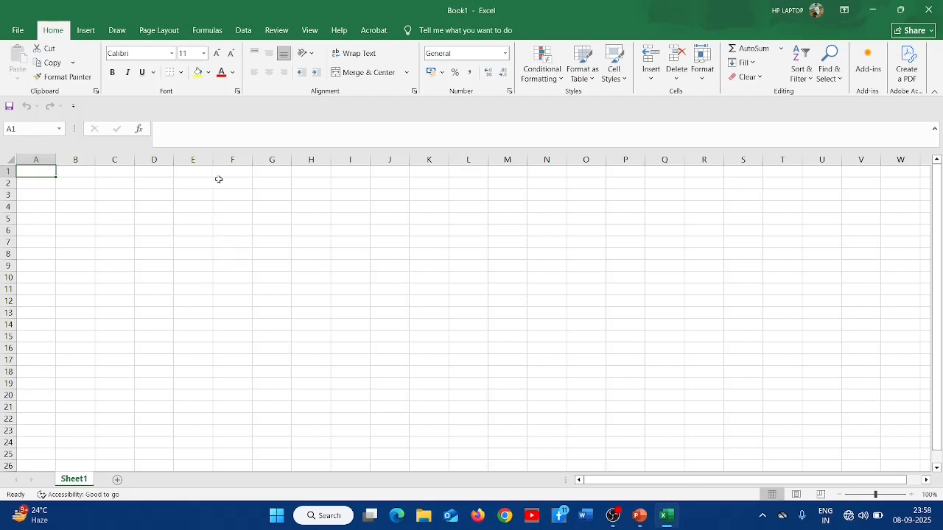
- Select several cells across the grid and the formula bar to examine cell addresses and the input area
left_click(260, 243)
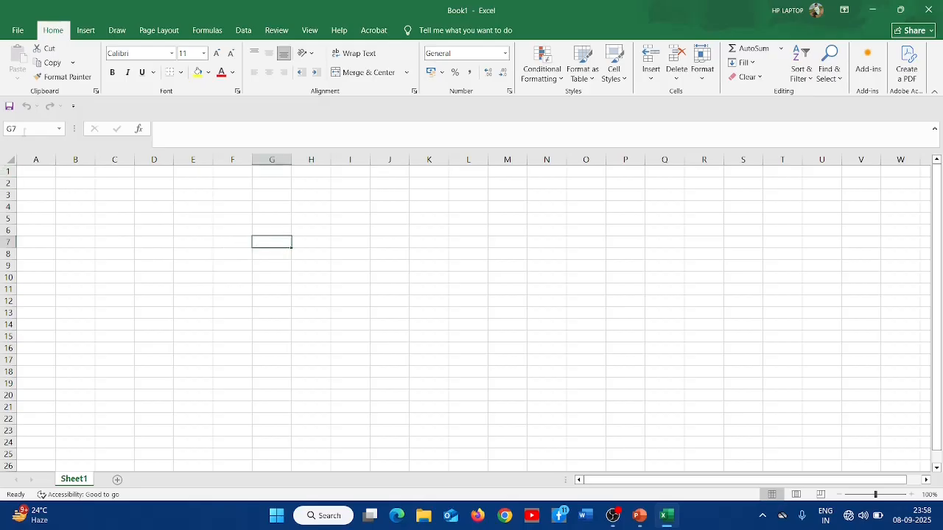
left_click(189, 274)
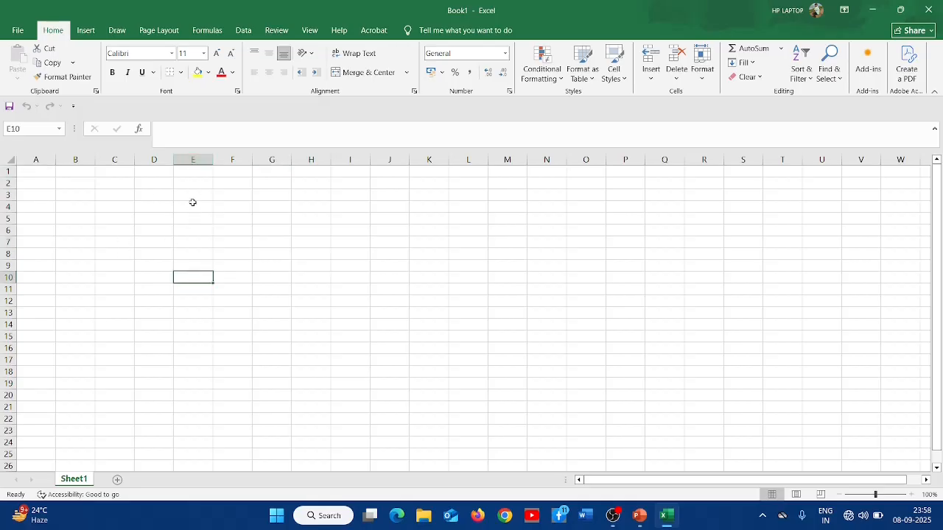
left_click(549, 220)
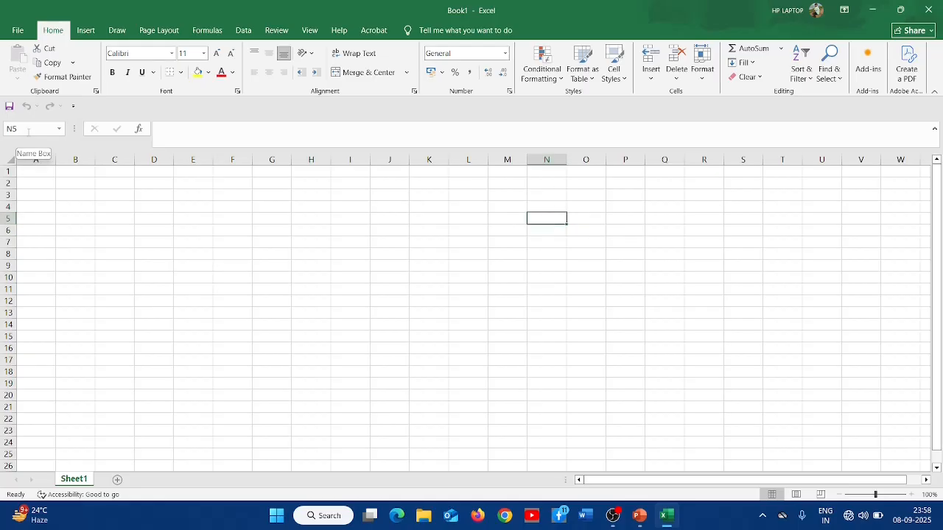
left_click(172, 204)
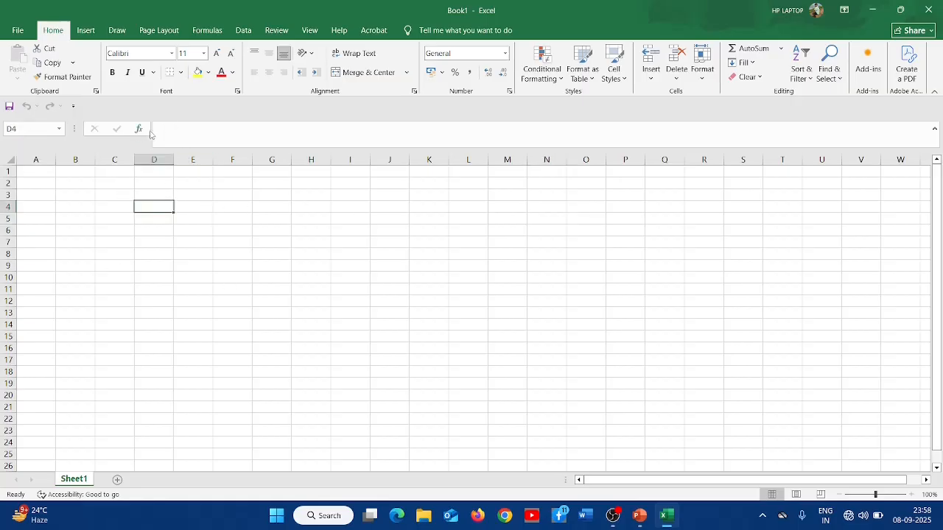
left_click(170, 131)
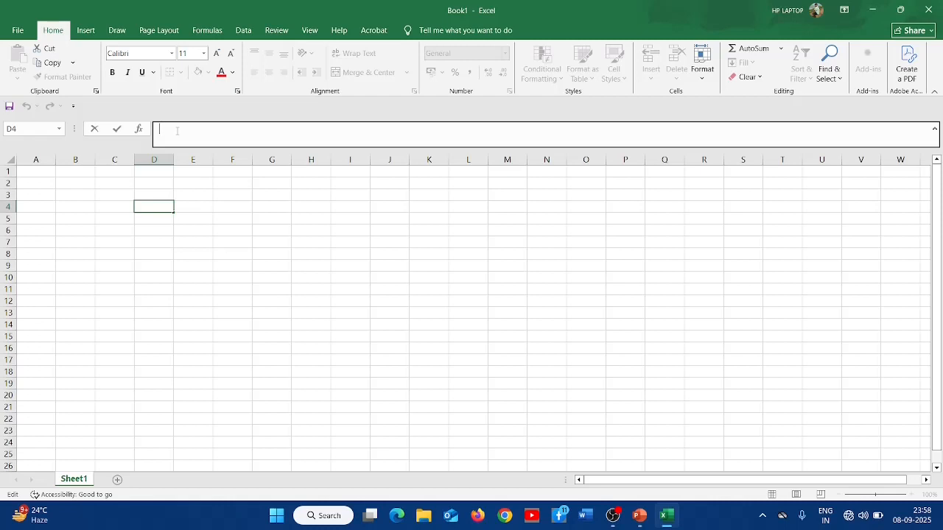
- Select column C, row 5 and cell D5 to examine columns and rows
left_click(114, 159)
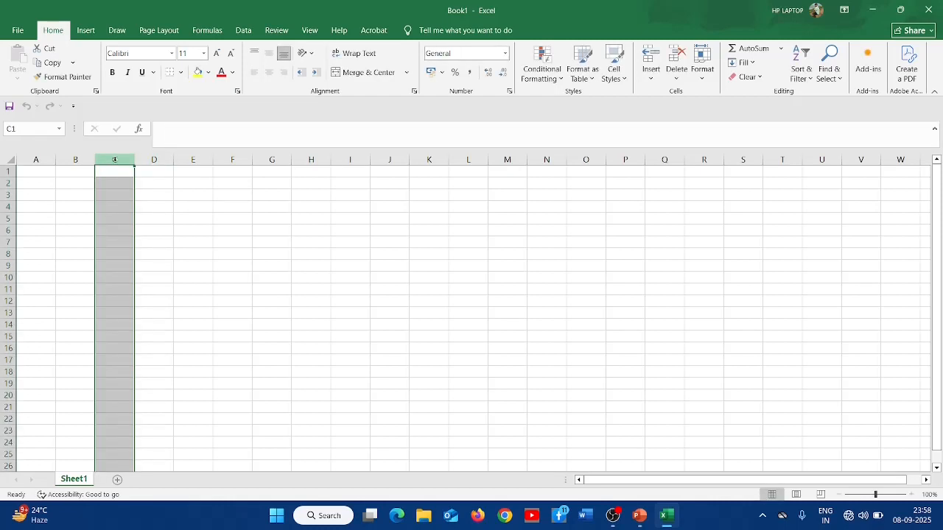
left_click(5, 218)
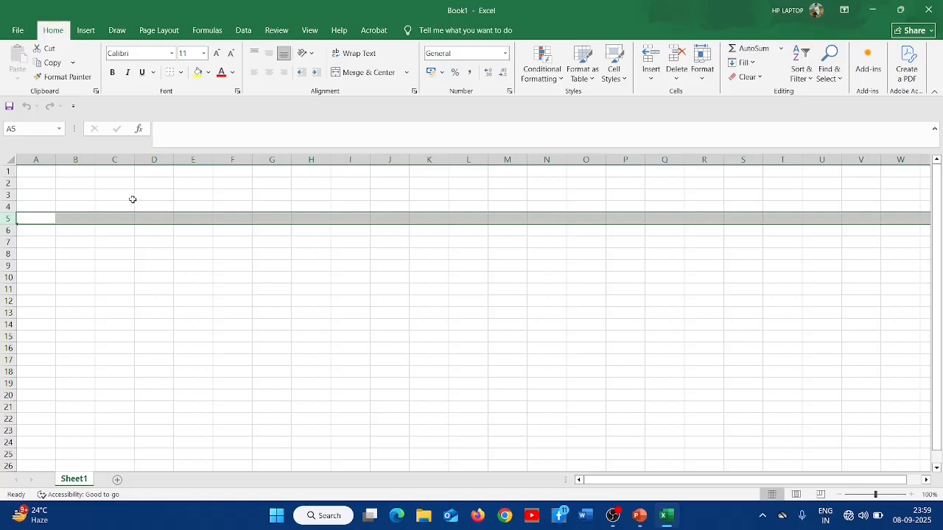
left_click(152, 218)
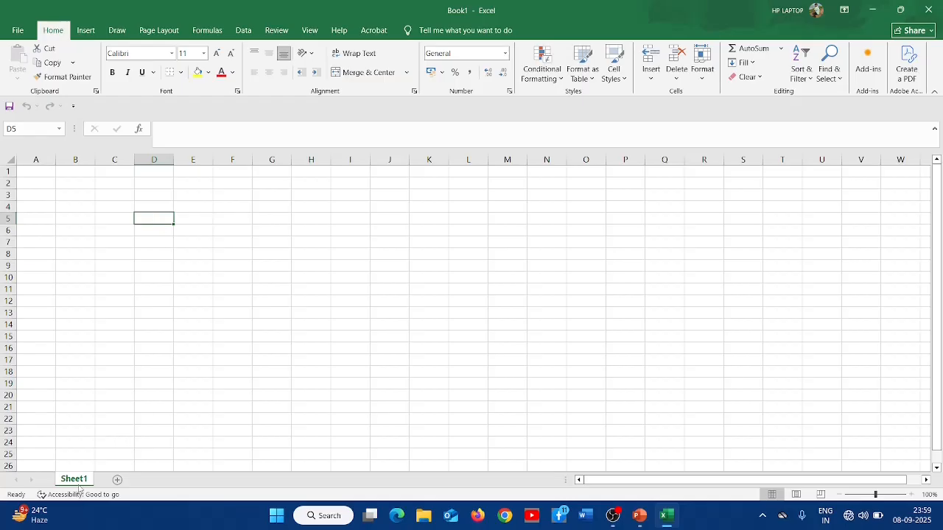
- Add two new worksheets, Sheet2 and Sheet3, to the workbook
left_click(118, 480)
left_click(156, 480)
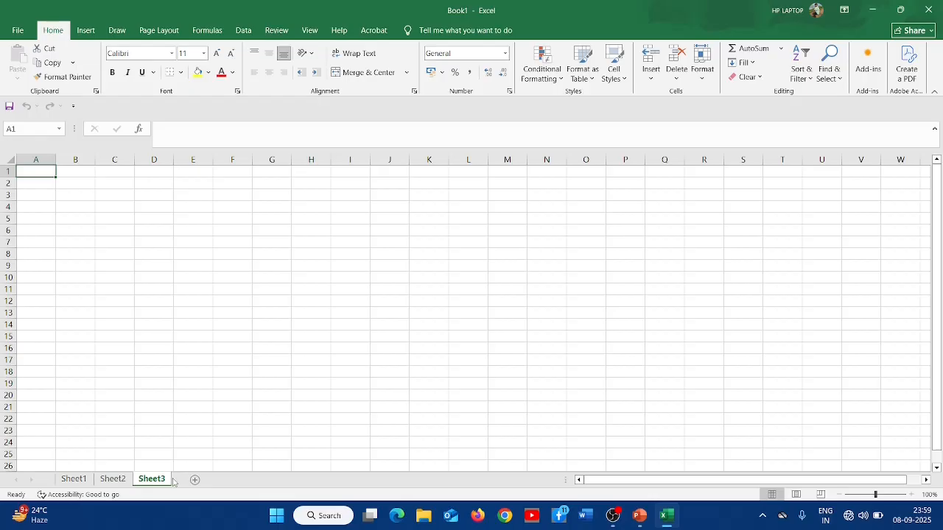
- On Sheet3, select column A and row 5, scroll the sheet and pick a cell
left_click(40, 159)
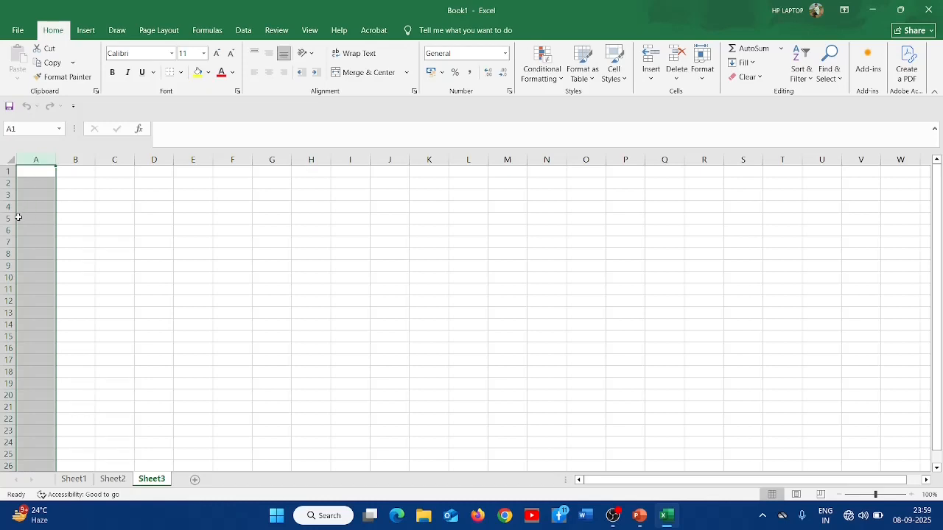
left_click(6, 218)
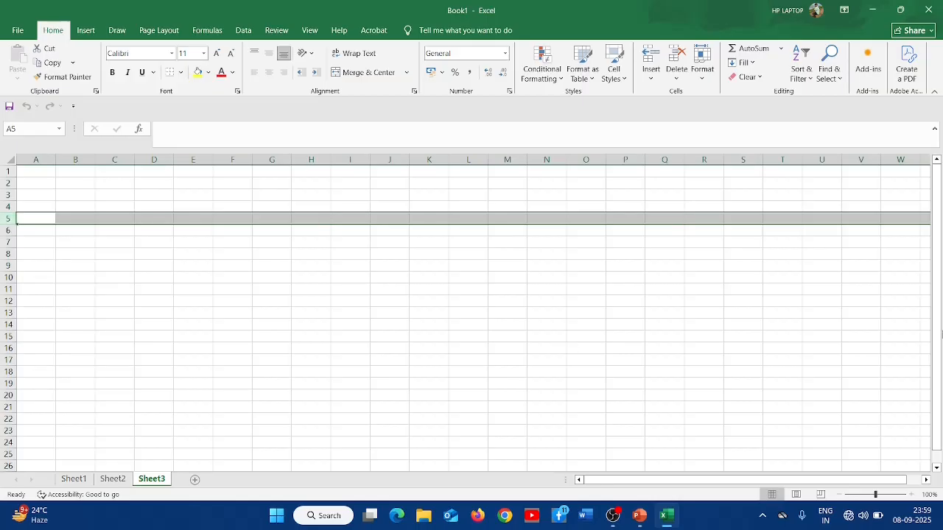
left_click_drag(937, 217, 937, 263)
mouse_move(620, 484)
left_mouse_down()
mouse_move(720, 481)
mouse_move(633, 482)
left_mouse_up()
left_click(235, 248)
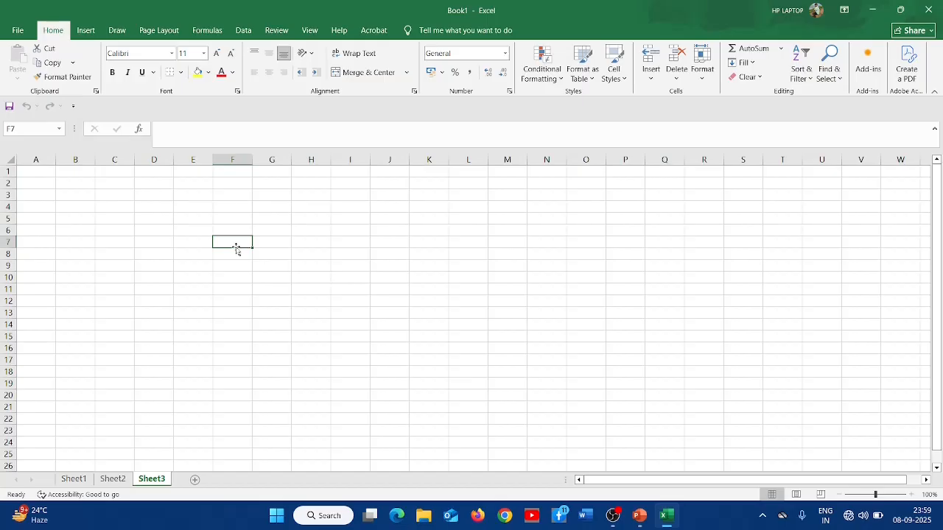
- Enter the formula =5+5 in cell D5
left_click(153, 219)
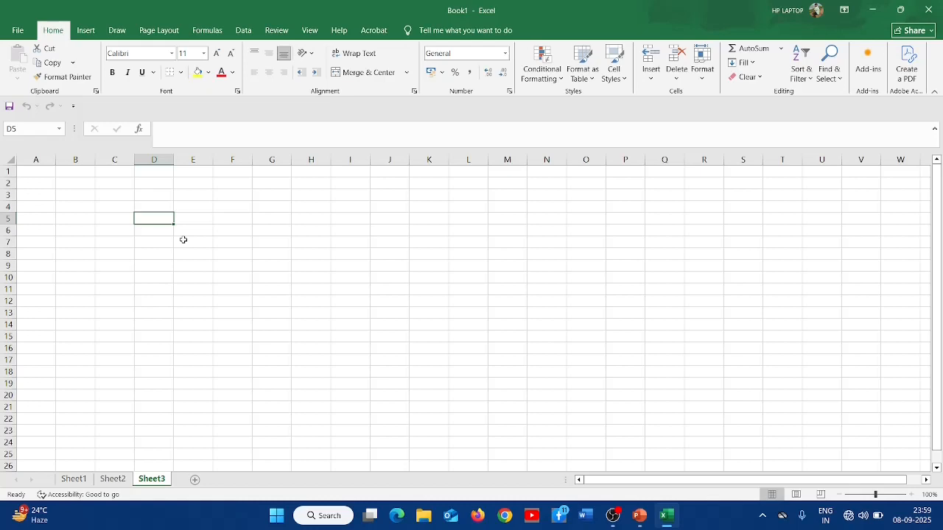
type("=")
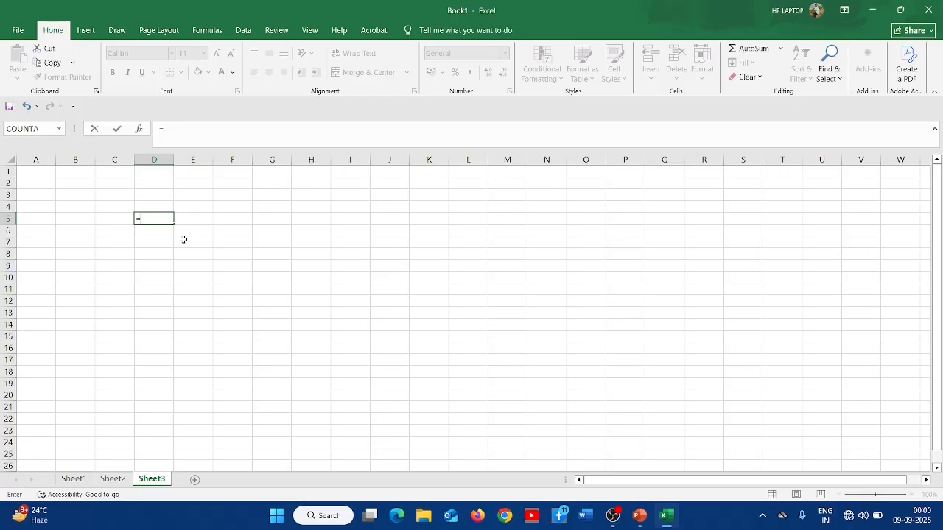
type("5+5")
key("Return")
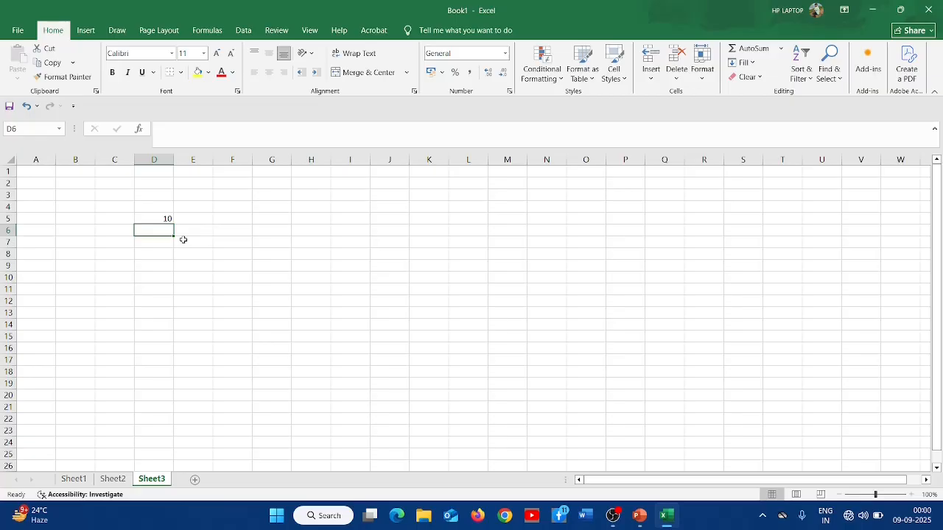
- Enter the formula =10-5 in cell D6
type("=")
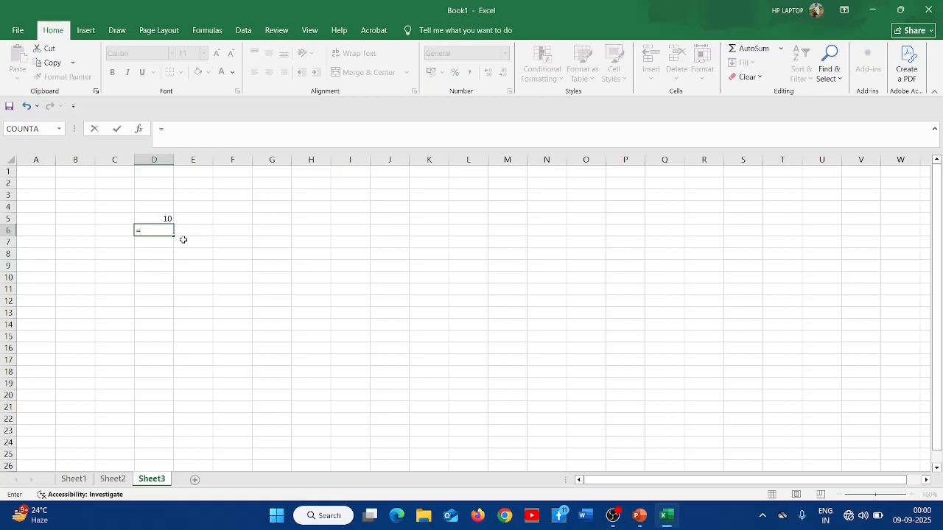
type("10-5")
key("Return")
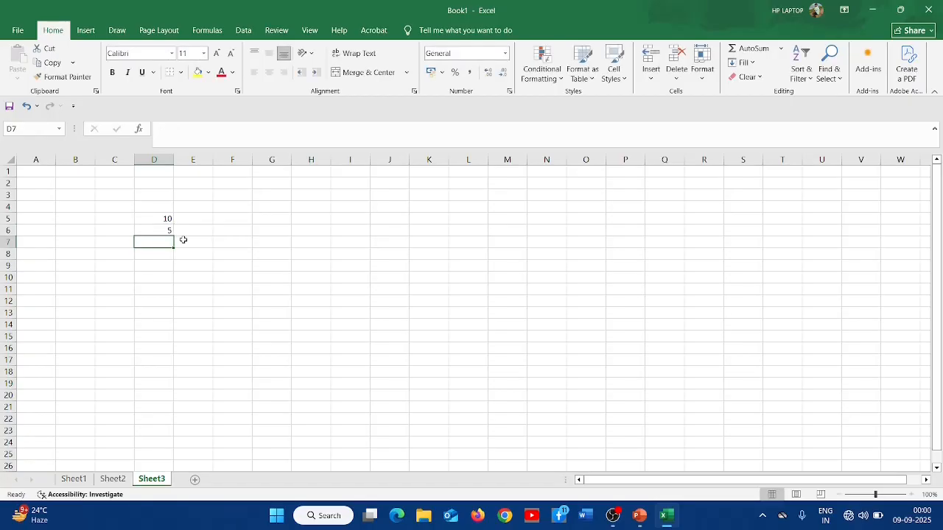
- Label the results by entering Add in C5 and Sub in C6
key("Up")
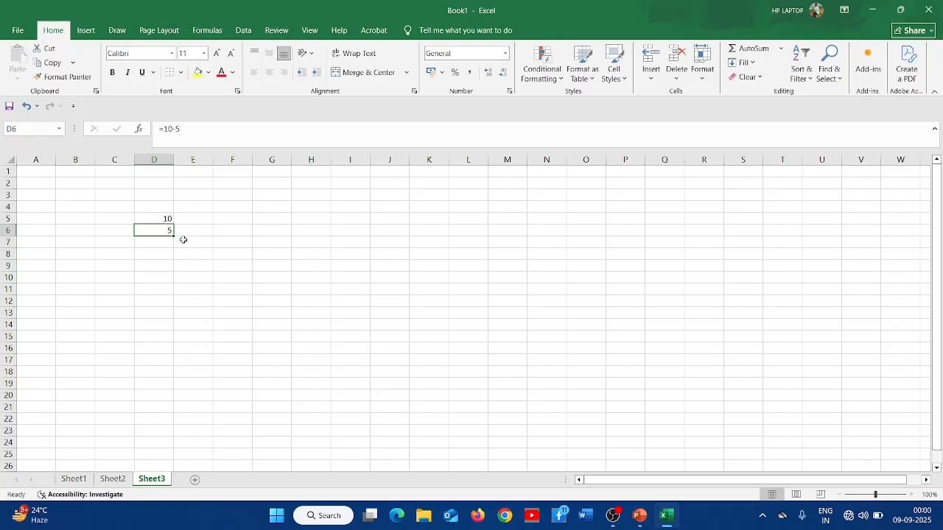
key("Down")
key("Up")
key("Up")
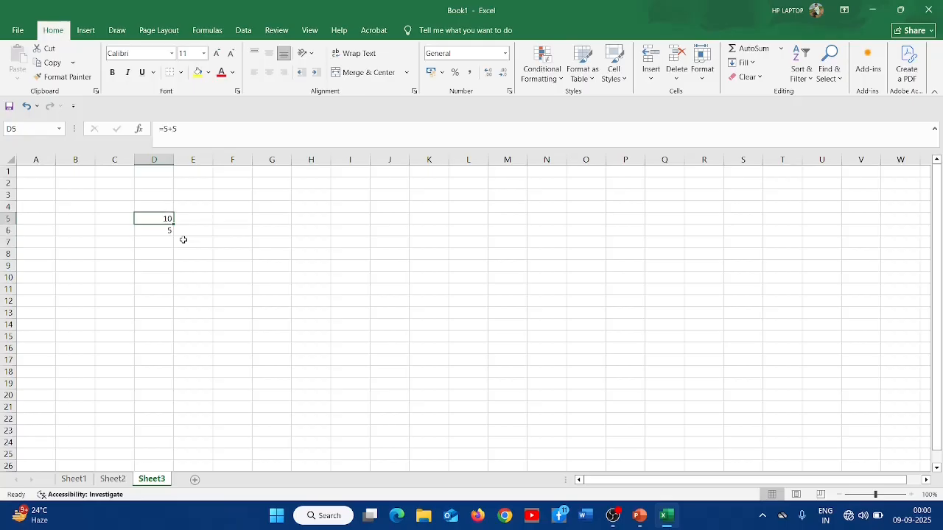
key("Left")
type("Add")
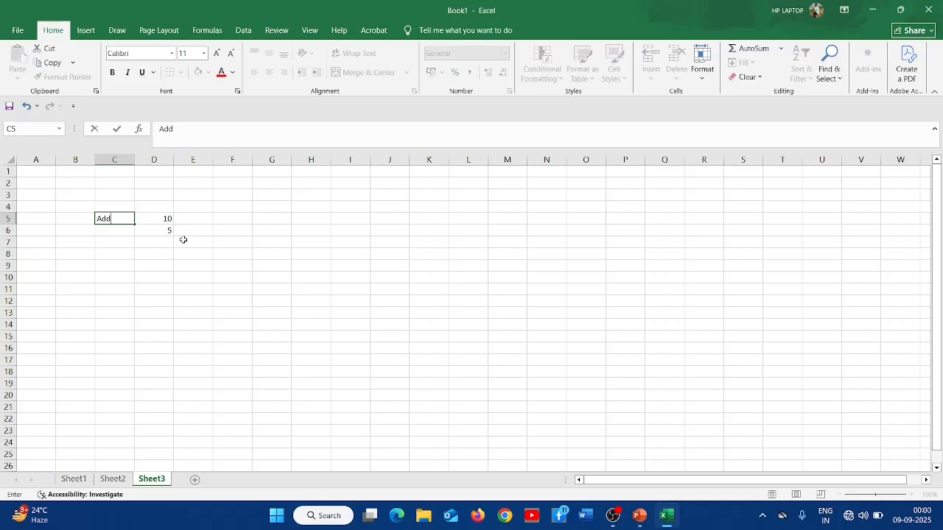
key("Return")
type("Sub")
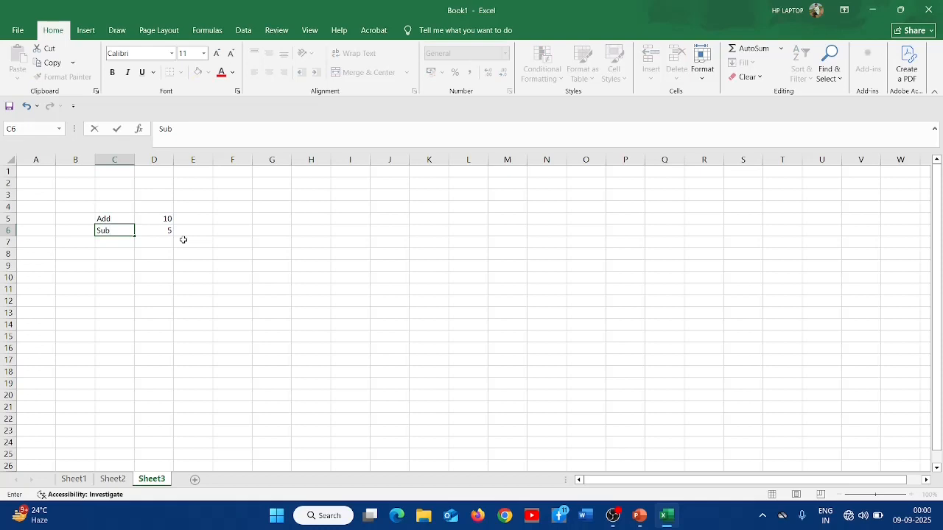
key("Return")
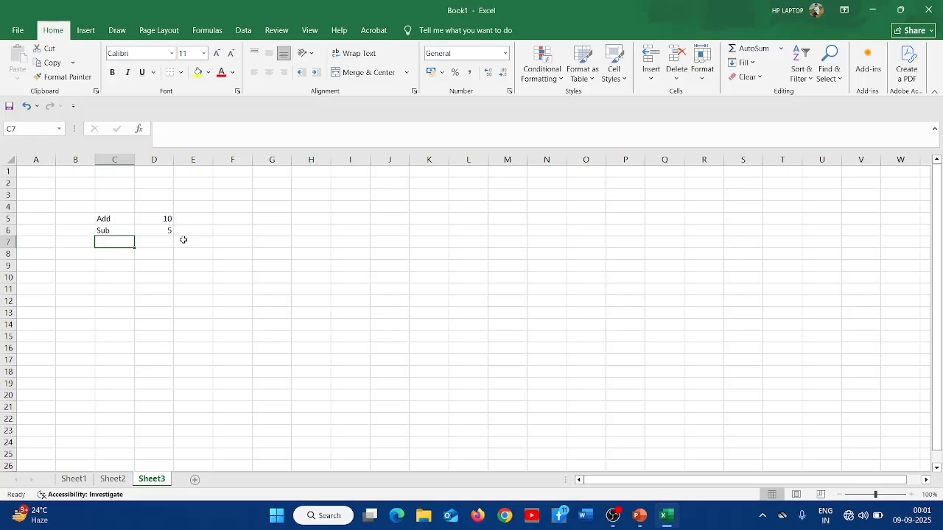
- Enter the formula =5*5 in cell I9
left_click(350, 267)
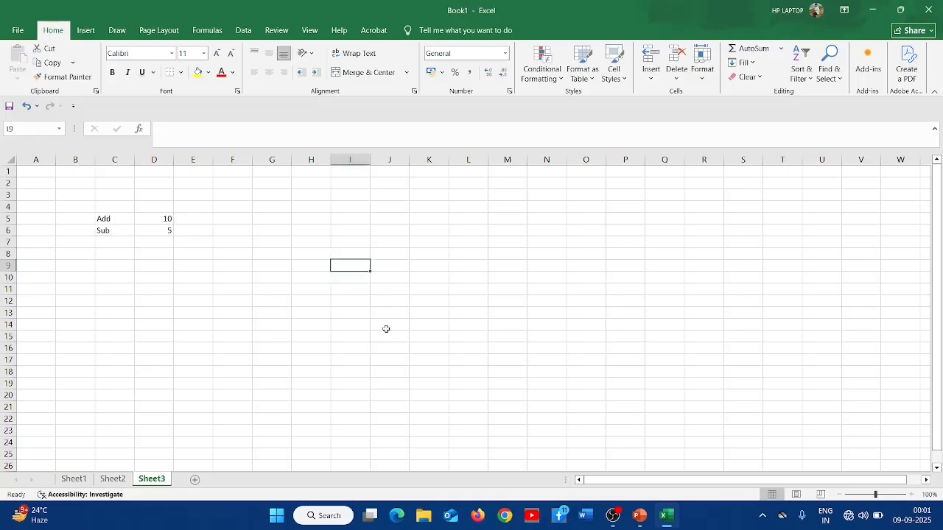
type("=")
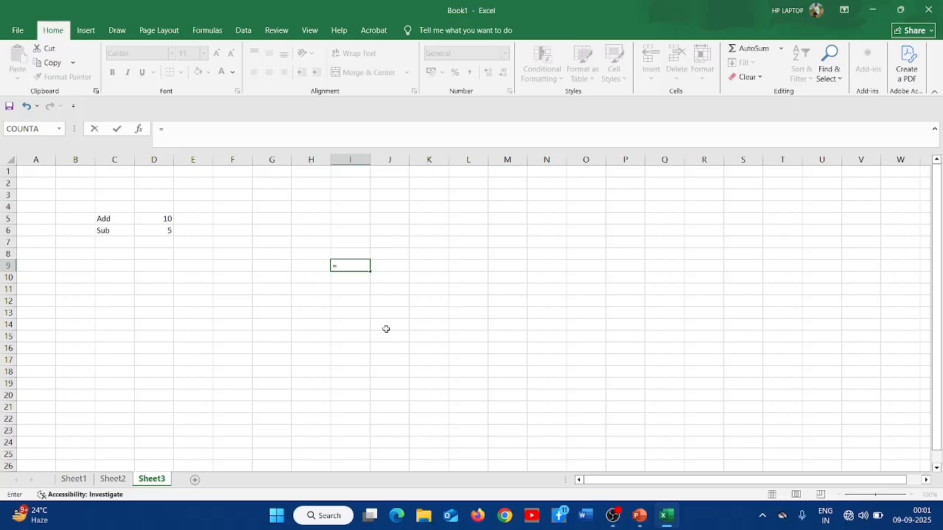
type("5*5")
key("Return")
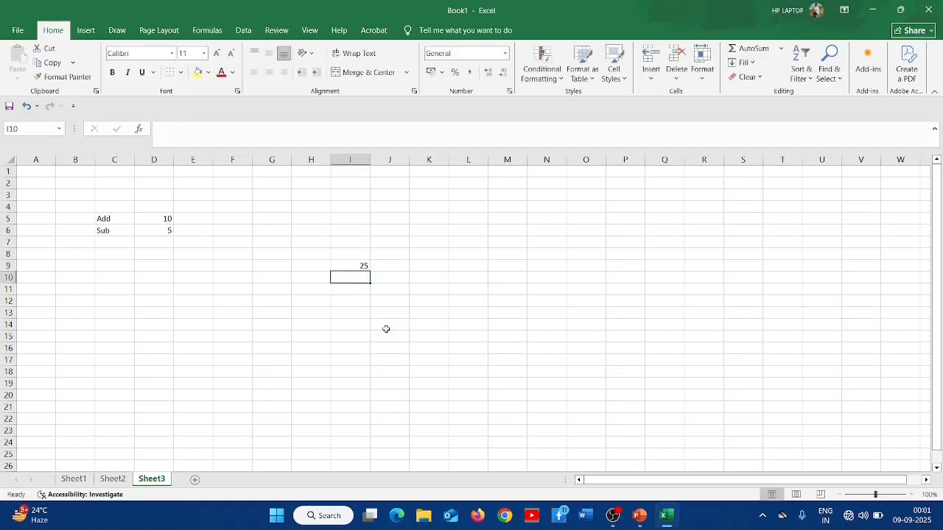
- Label cell H9 as Multi and cell H11 as Div
key("Up")
key("Left")
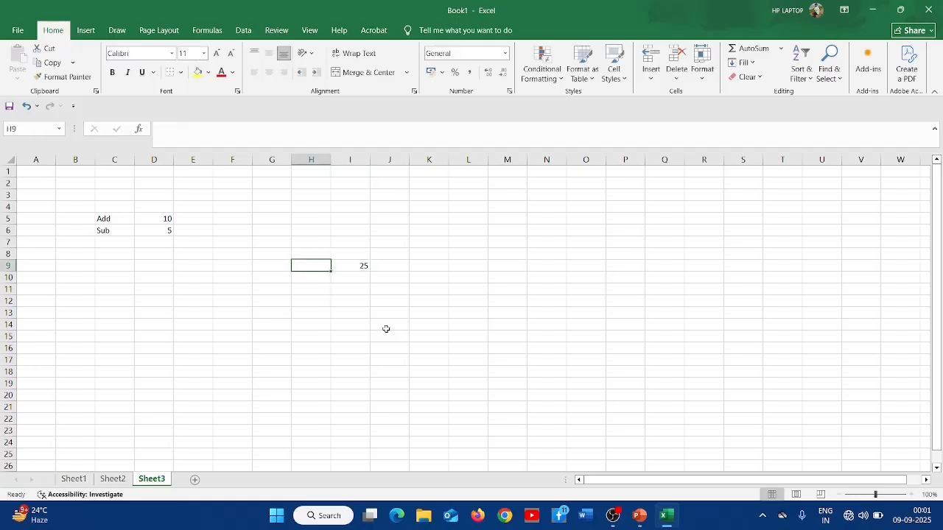
type("Multi")
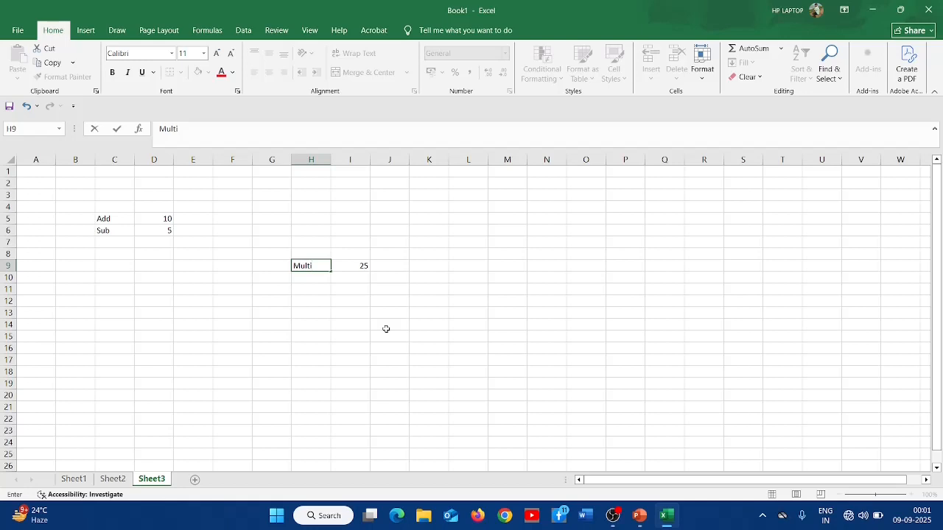
key("Return")
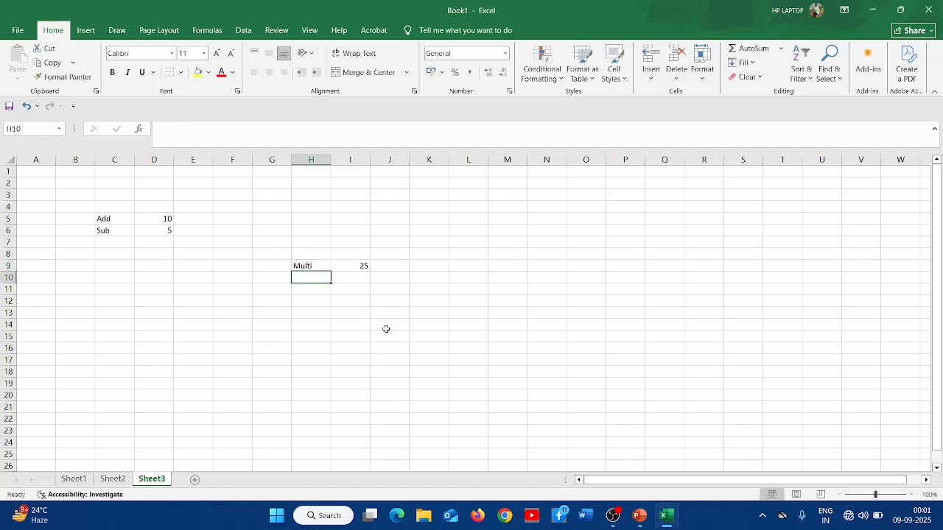
key("Return")
type("Div")
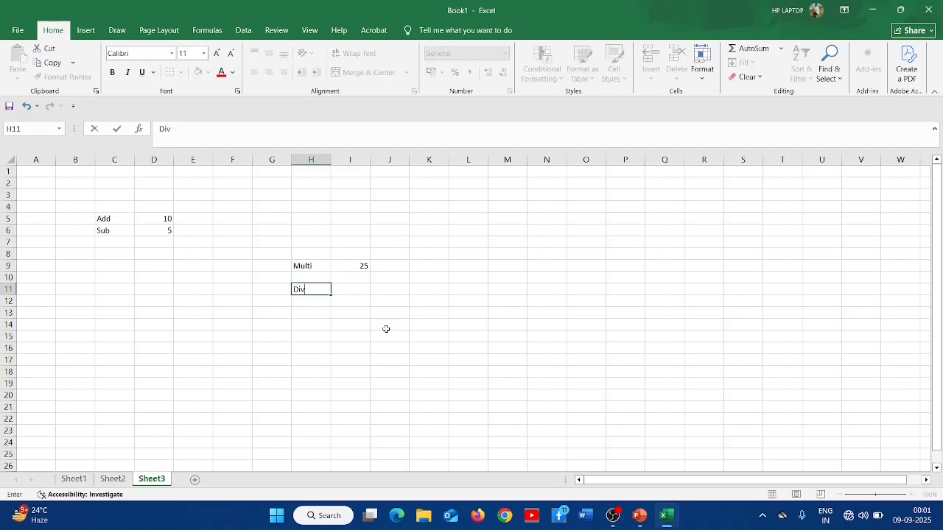
key("Tab")
- Enter the formula =10/2 in cell I11
type("=")
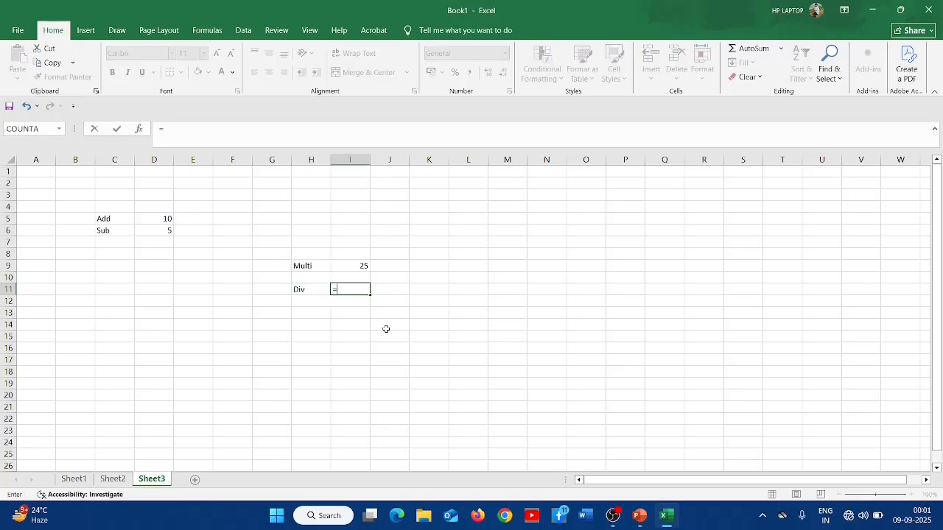
type("10/2")
key("Return")
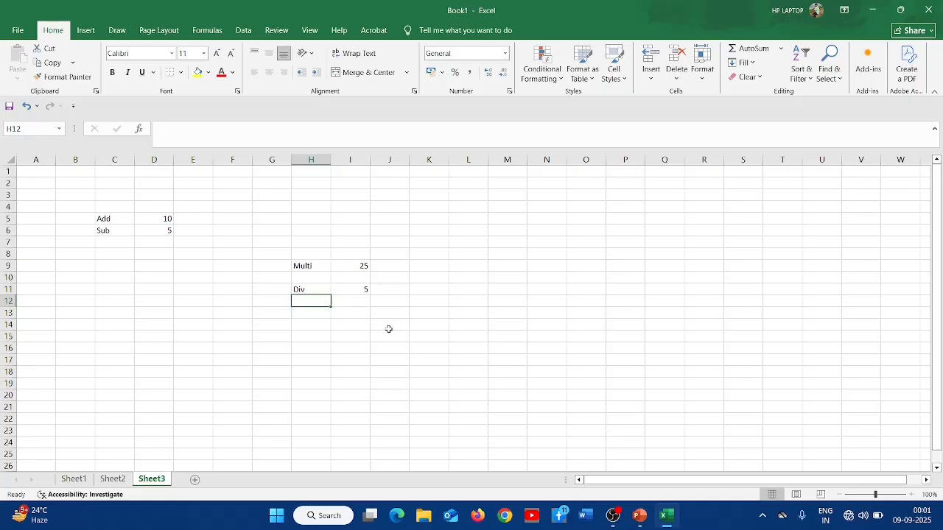
- Clear all contents of the range B3:J13
left_click(224, 324)
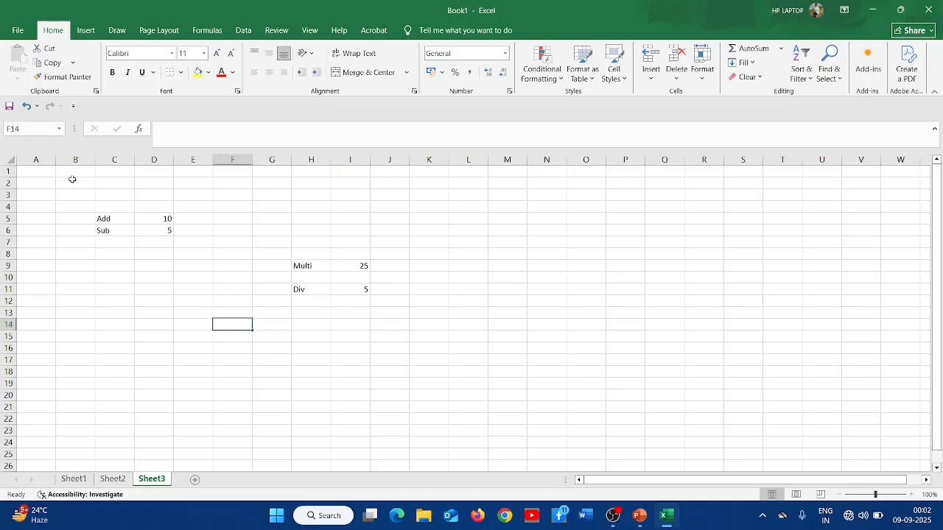
left_click_drag(82, 197, 385, 320)
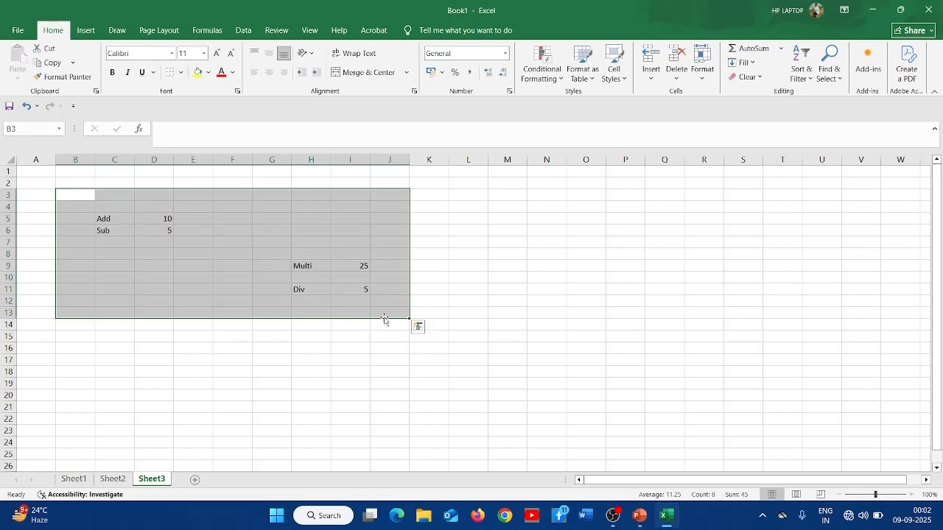
key("Delete")
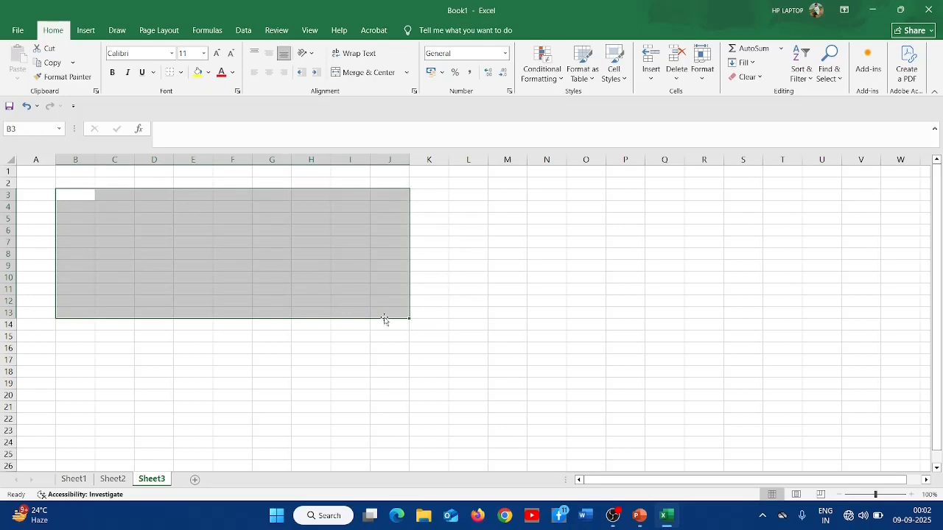
left_click(155, 208)
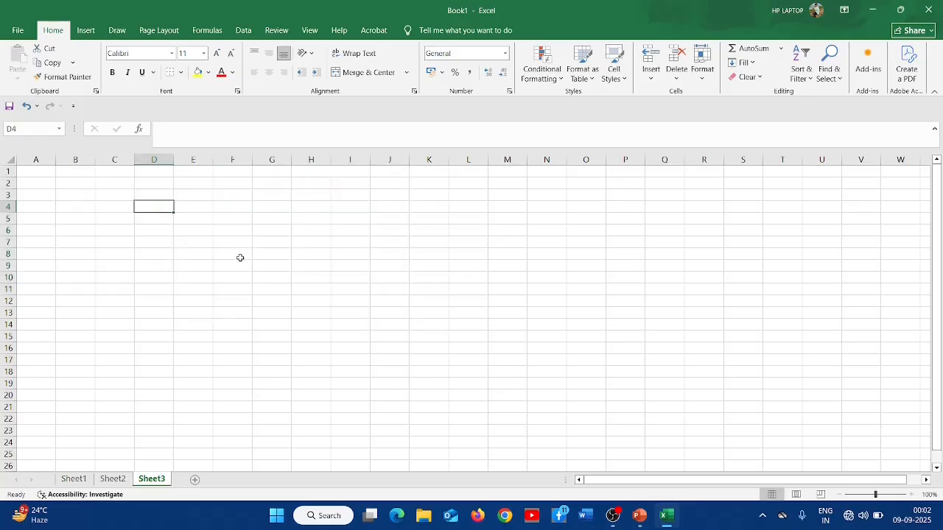
- Label cells D4 to D7 as Add, Sub, Mul and Div
type("Add")
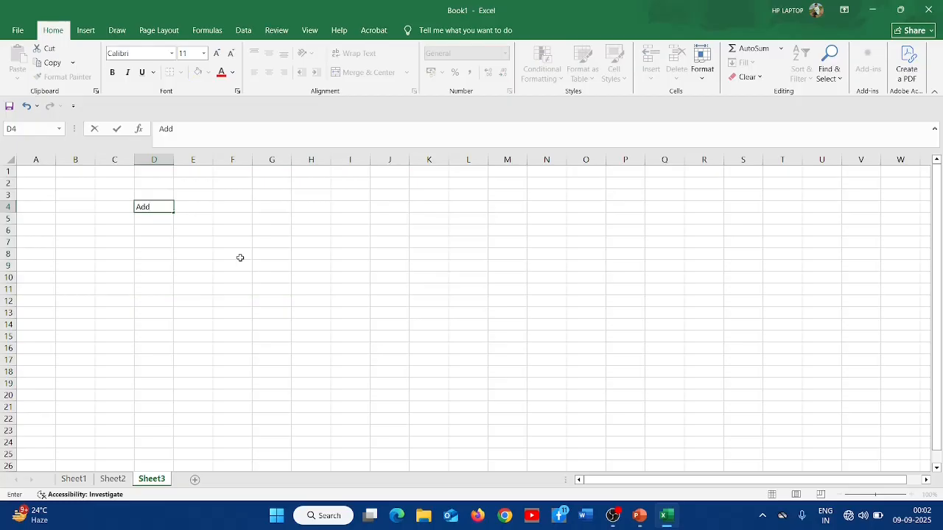
key("Return")
type("Sub")
key("Return")
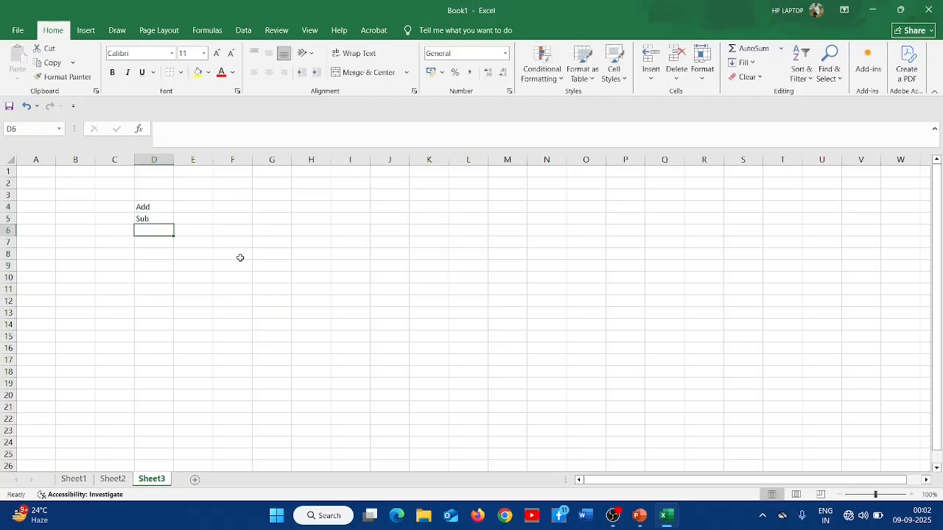
type("Mul")
key("Return")
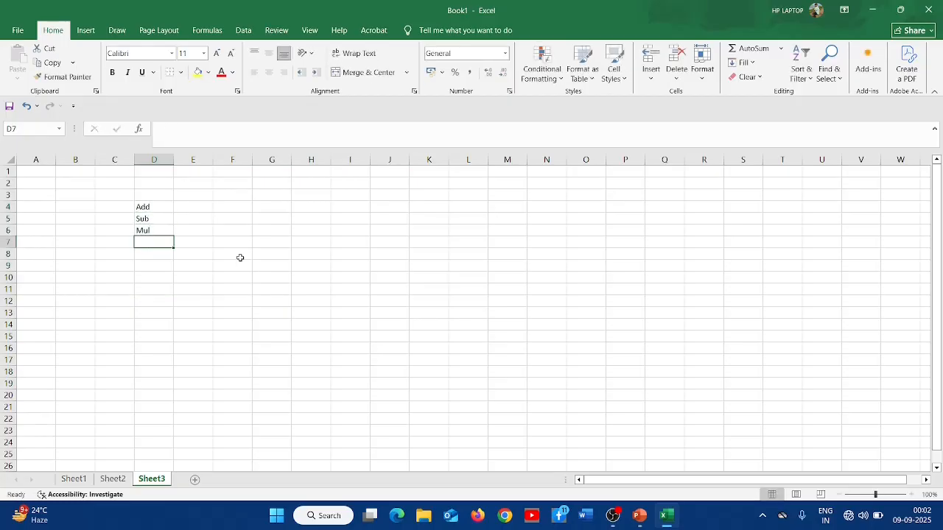
type("Div")
key("Return")
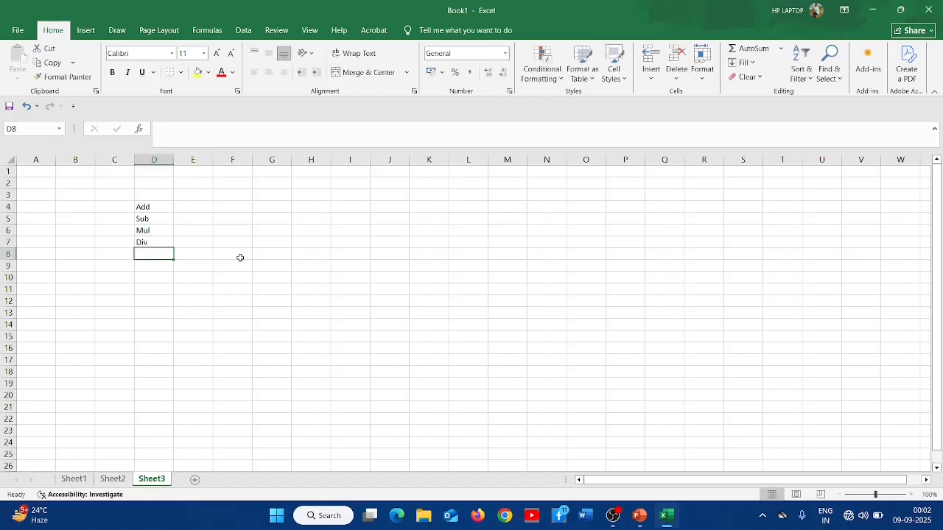
- Enter the formula =5+5 in cell E4
key("Up")
key("Up")
key("Up")
key("Up")
key("Right")
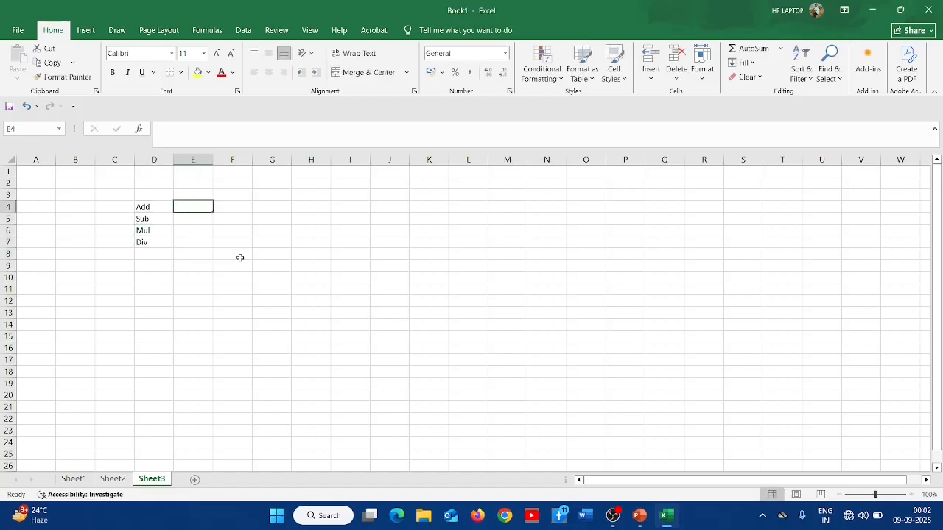
type("=")
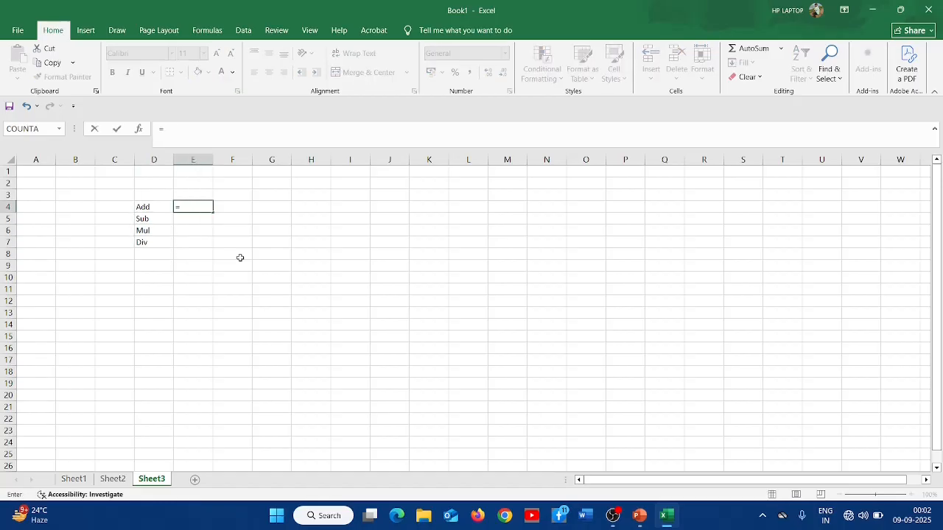
type("5+5")
key("Return")
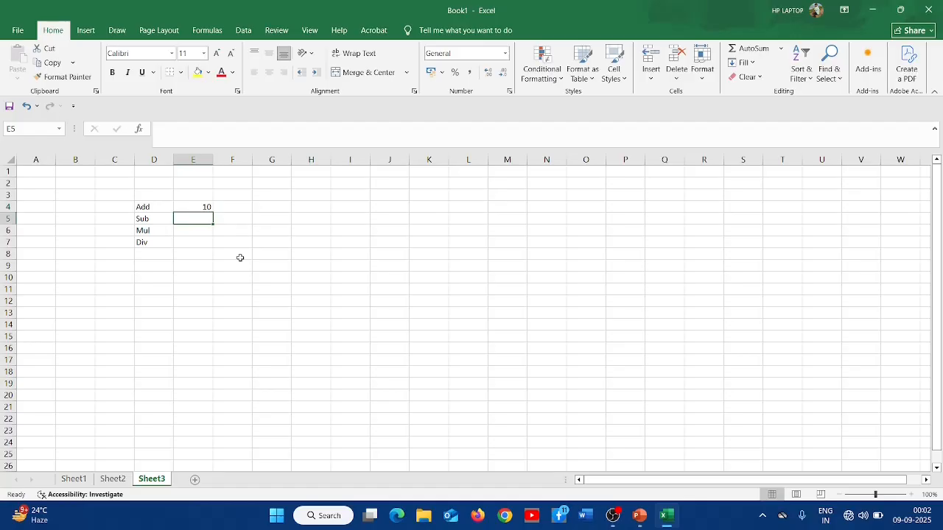
- Enter the formula =10-2 in cell E5
type("=10")
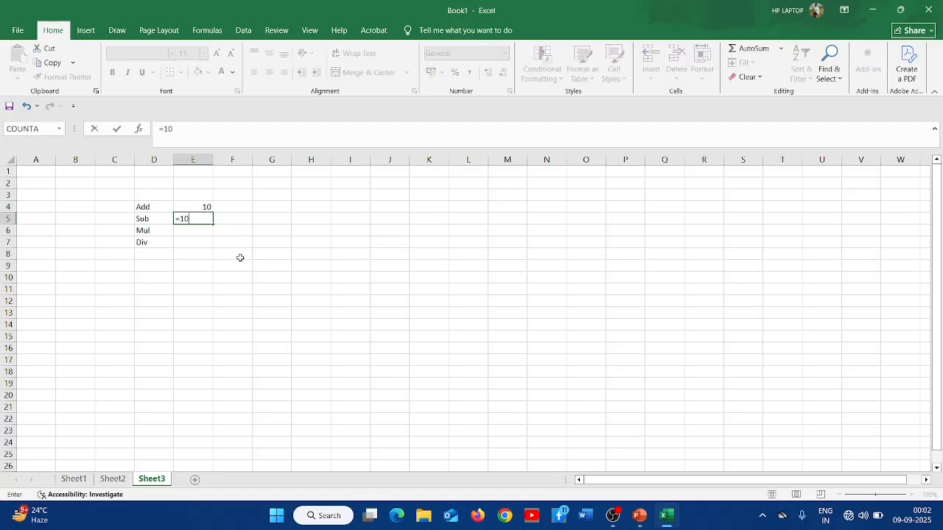
type("-2")
key("Return")
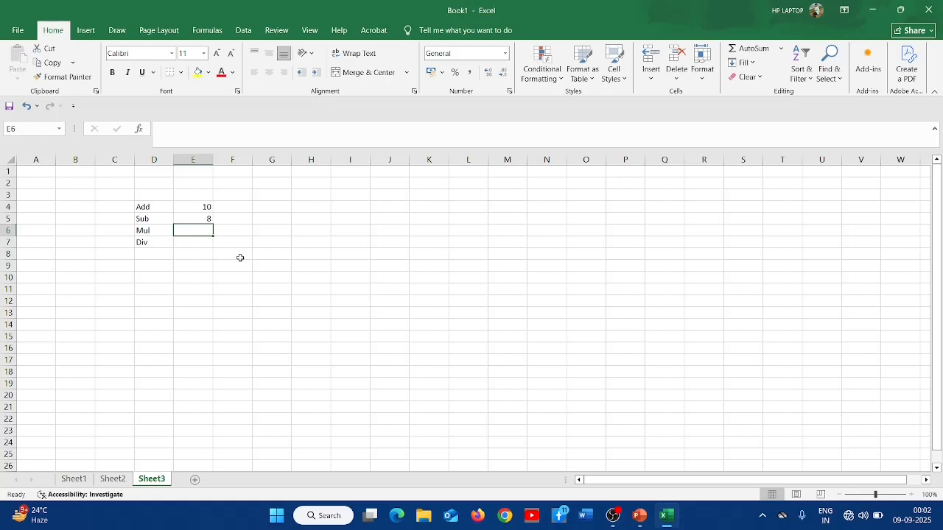
- Enter the formulas =10*2 in cell E6 and =10/2 in cell E7
type("=")
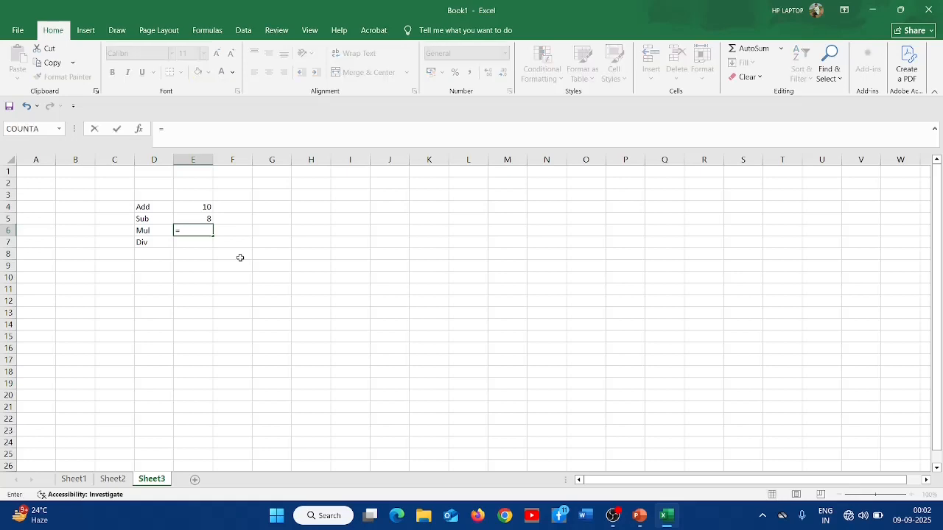
type("10*2")
key("Return")
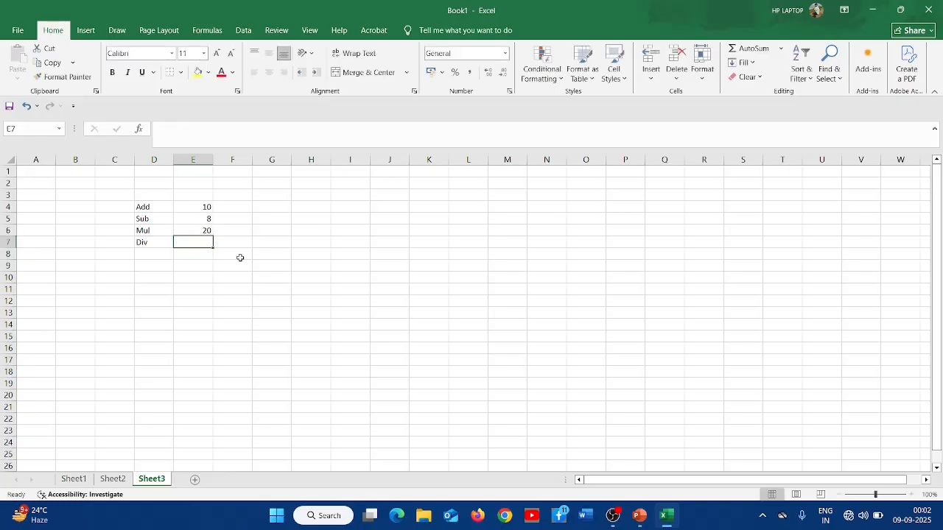
type("=")
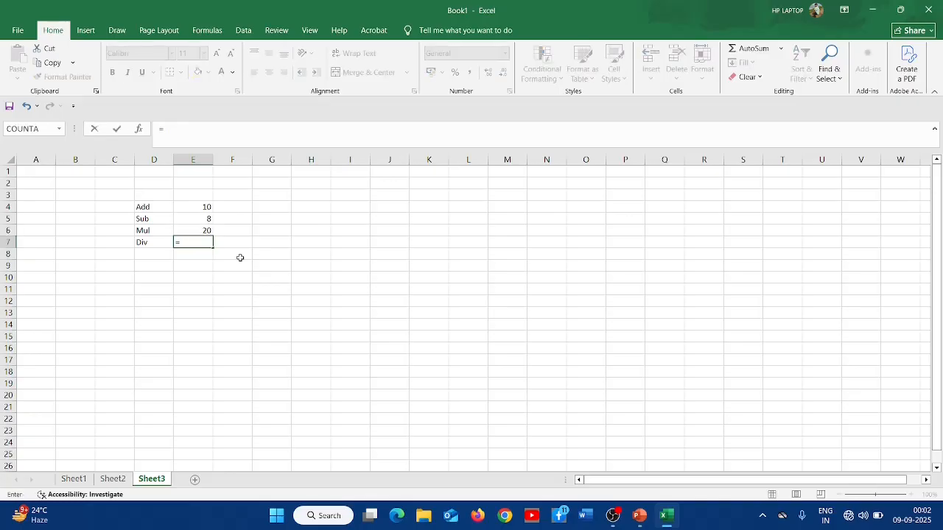
type("10/2")
key("Return")
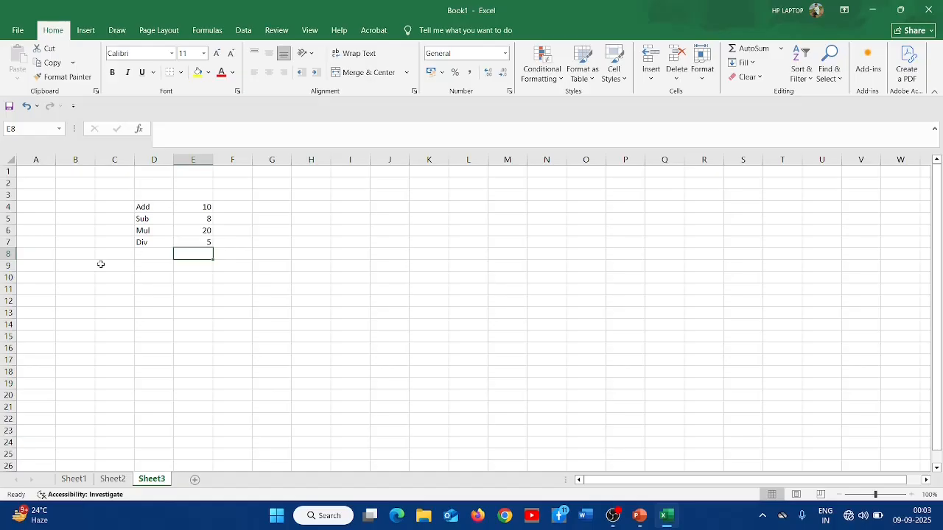
- Clear all contents of the range D4:F9
left_click_drag(143, 206, 231, 266)
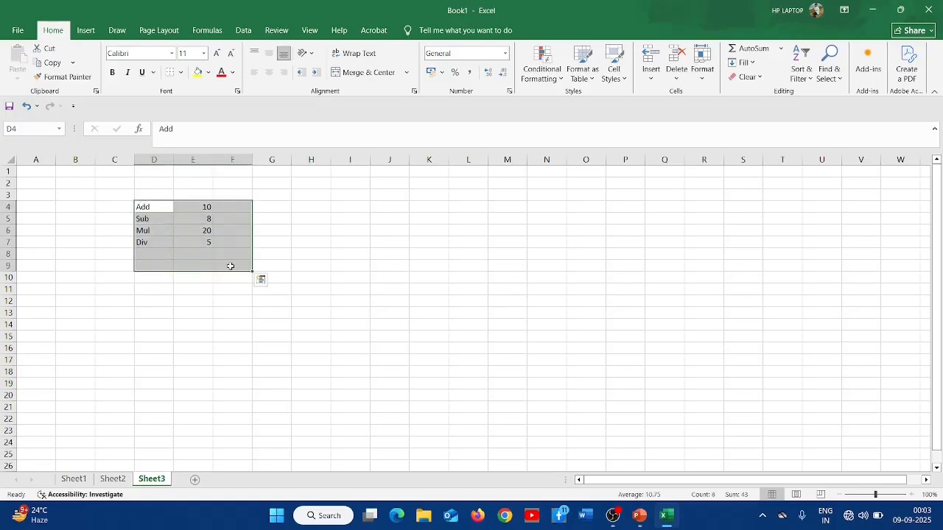
key("Delete")
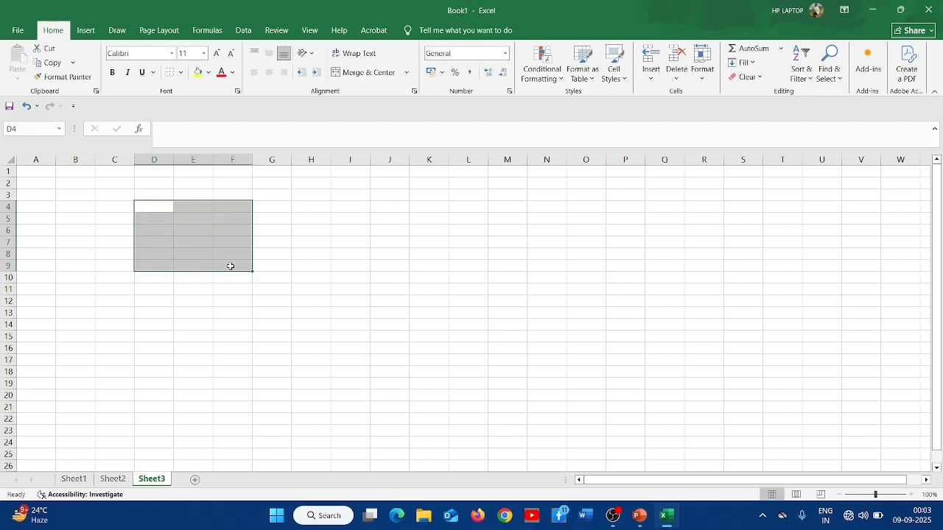
- Label cell B3 as Addition
left_click(71, 195)
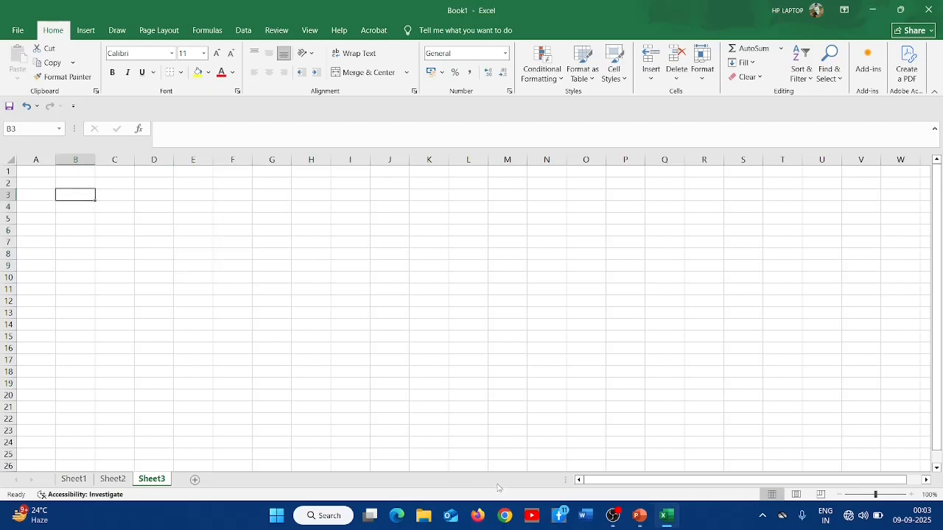
type("Ad")
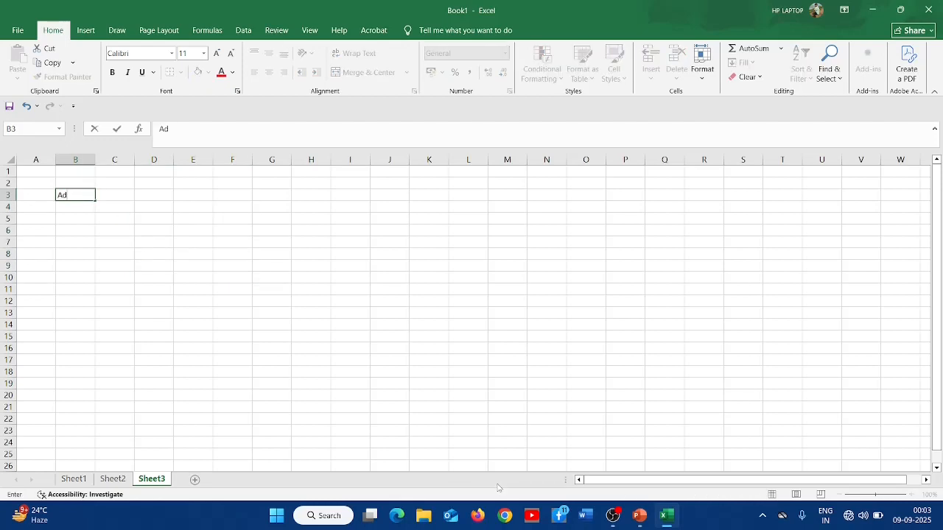
type("dition")
key("Tab")
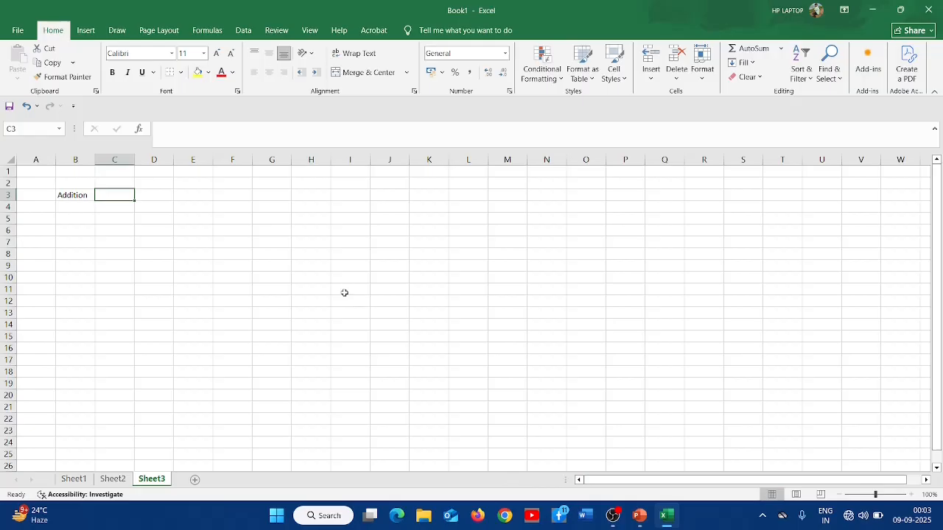
- Enter the number 5 in cell B5 and 5 in cell C5
scroll(343, 292, "up", 4)
scroll(344, 293, "up", 4)
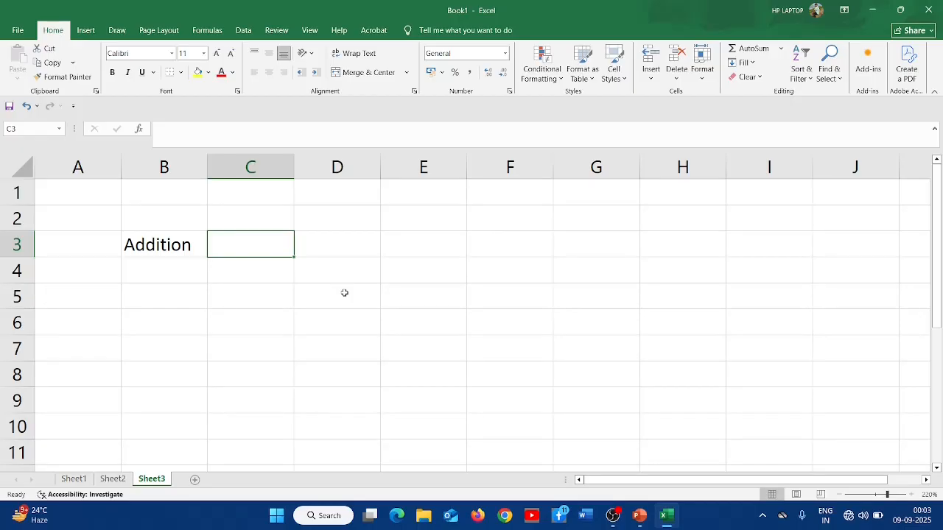
key("Down")
key("Left")
key("Down")
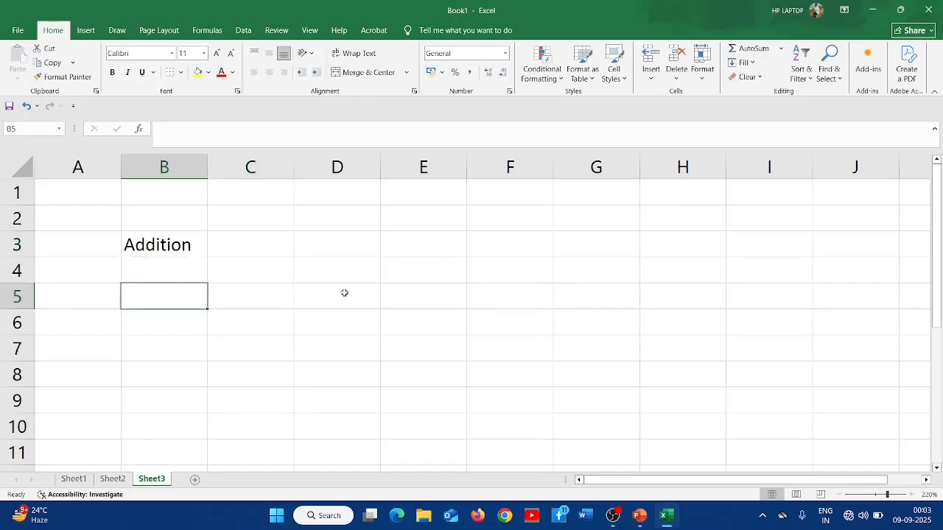
type("5")
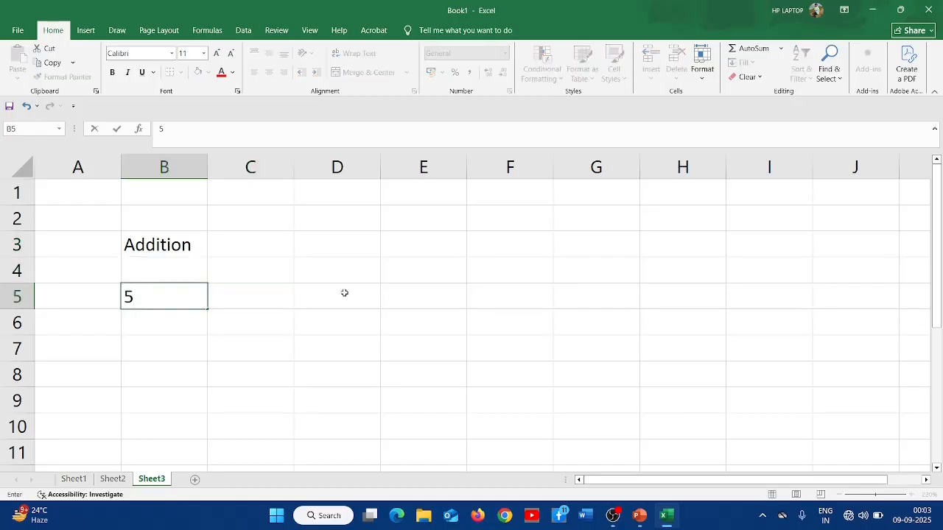
key("Tab")
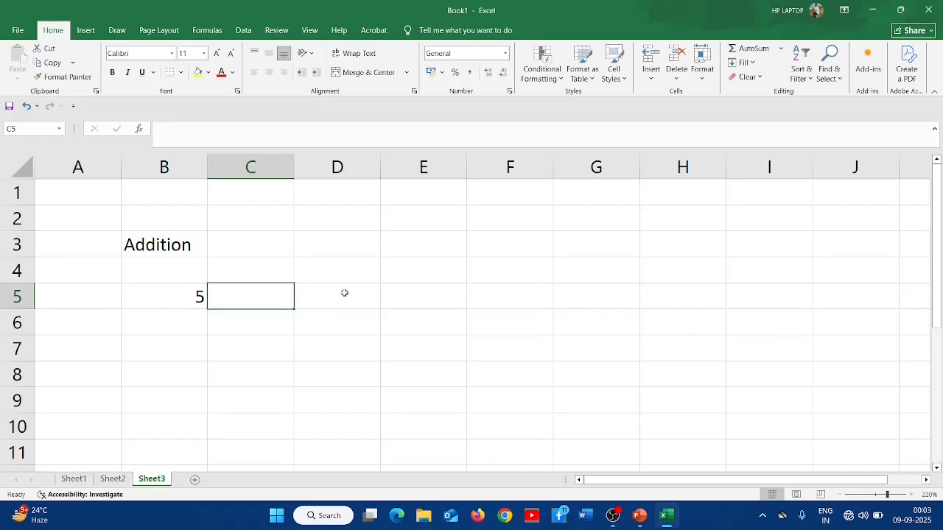
type("5")
key("Return")
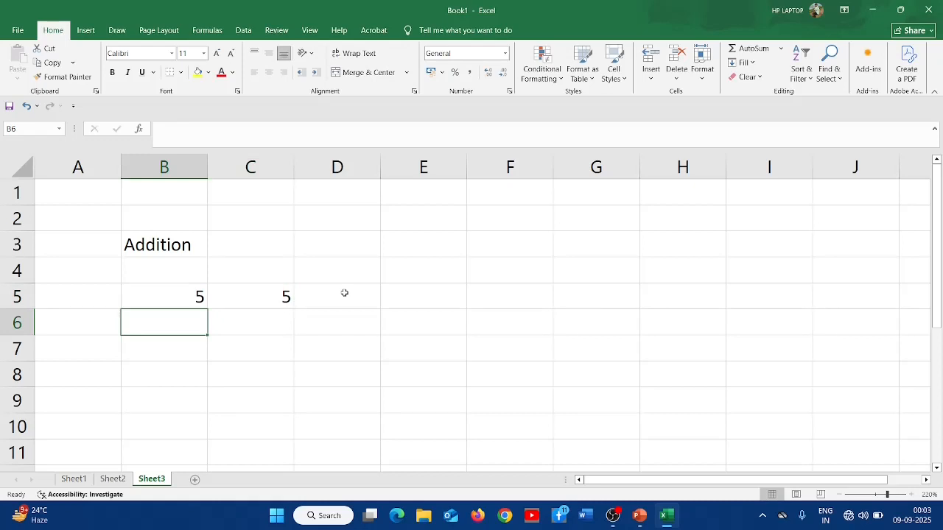
- Label cell B7 as Add
key("Return")
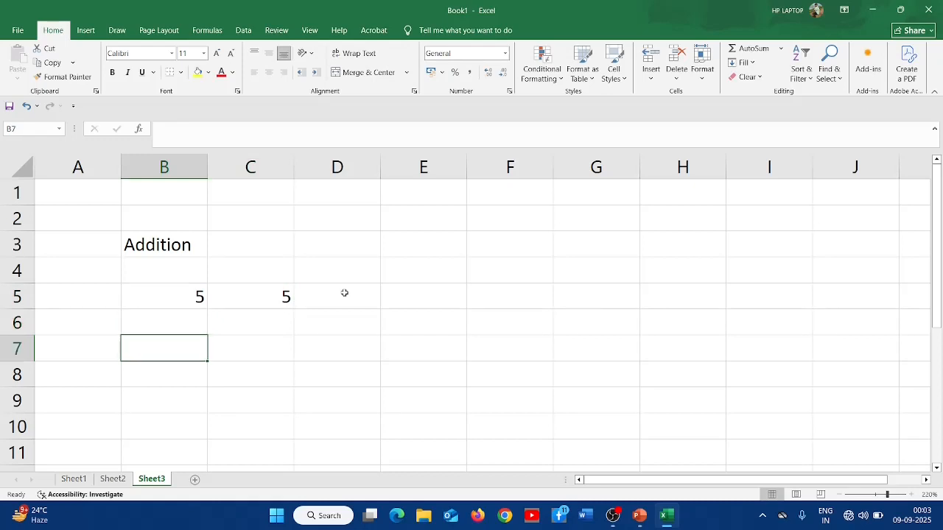
type("Add")
key("Tab")
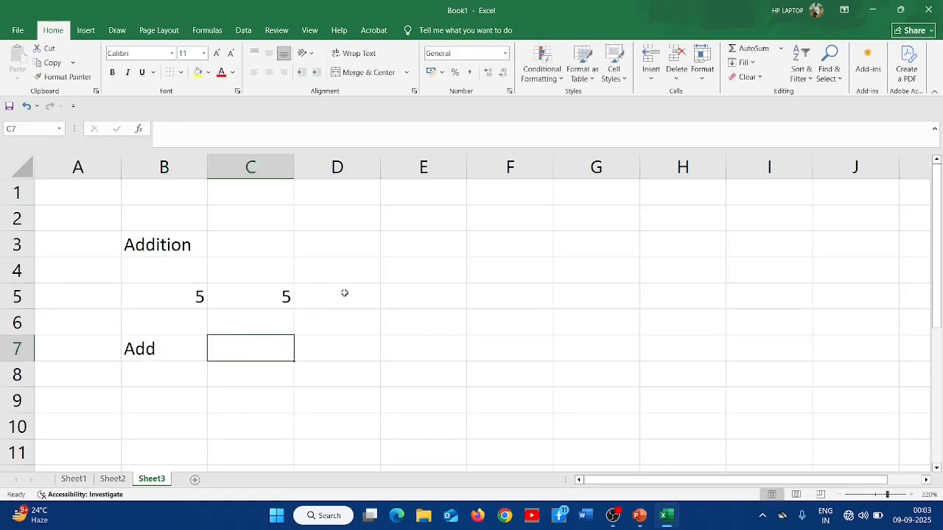
- Enter the formula =B5+C5 in cell C7 by referencing cells B5 and C5
type("=")
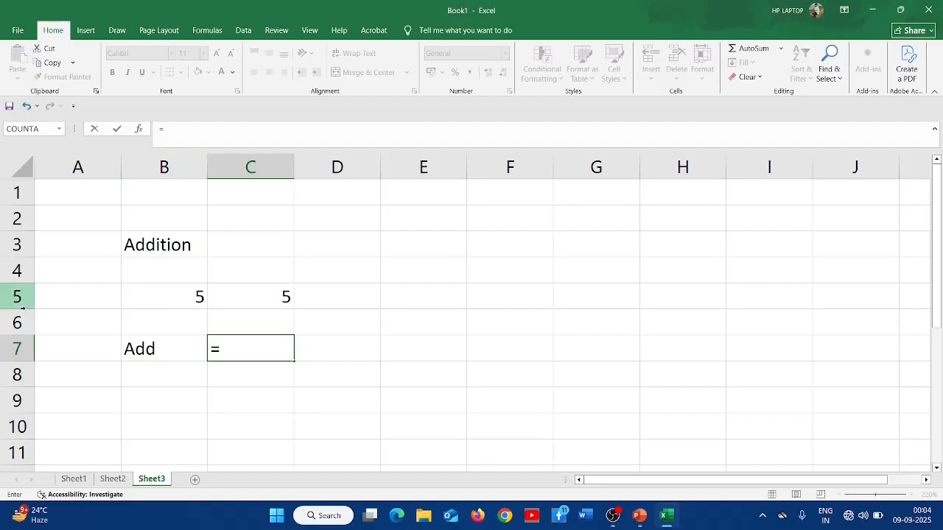
left_click(181, 295)
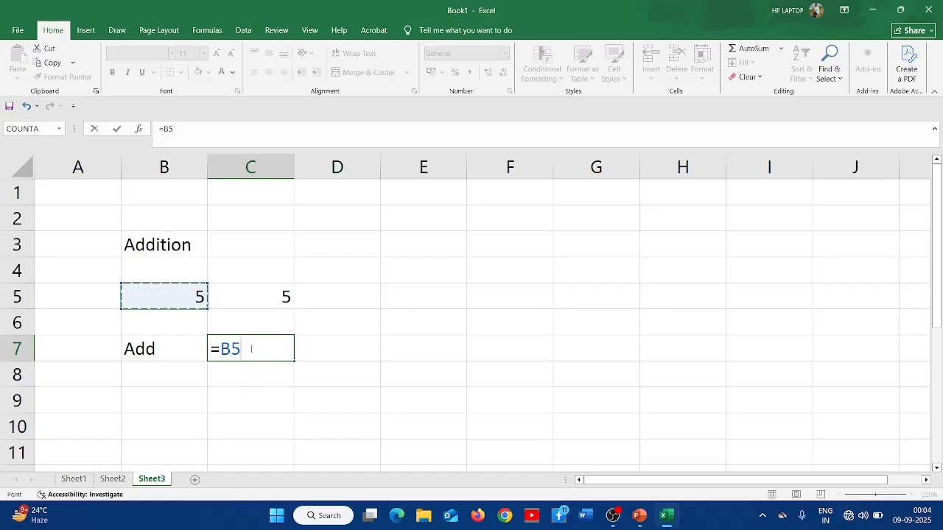
type("+")
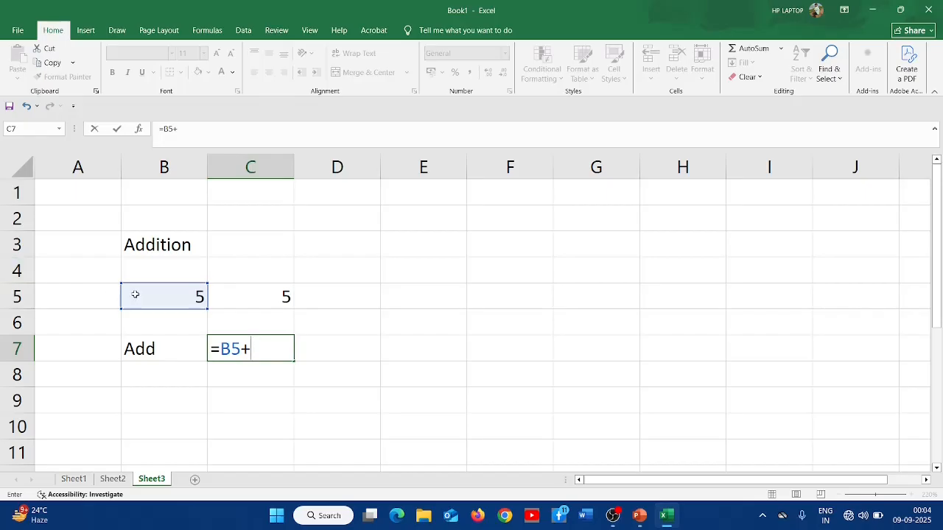
left_click(244, 300)
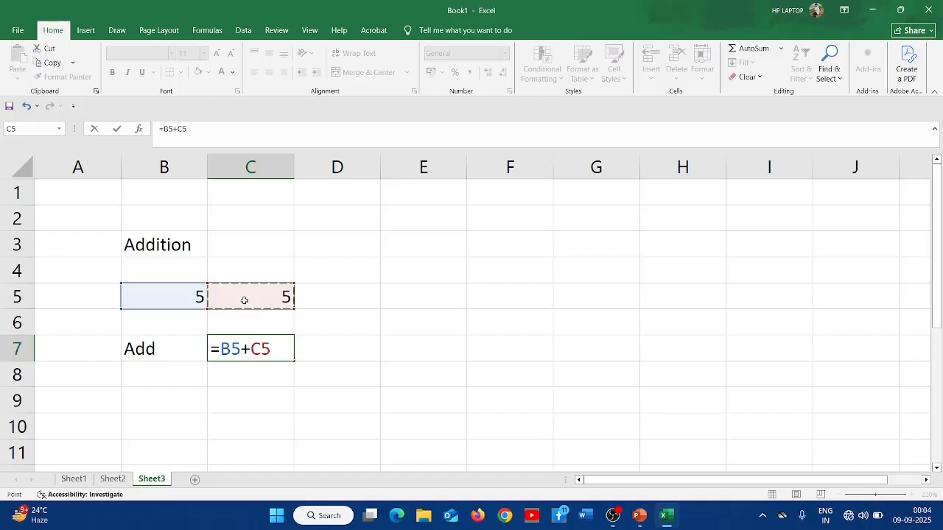
key("Return")
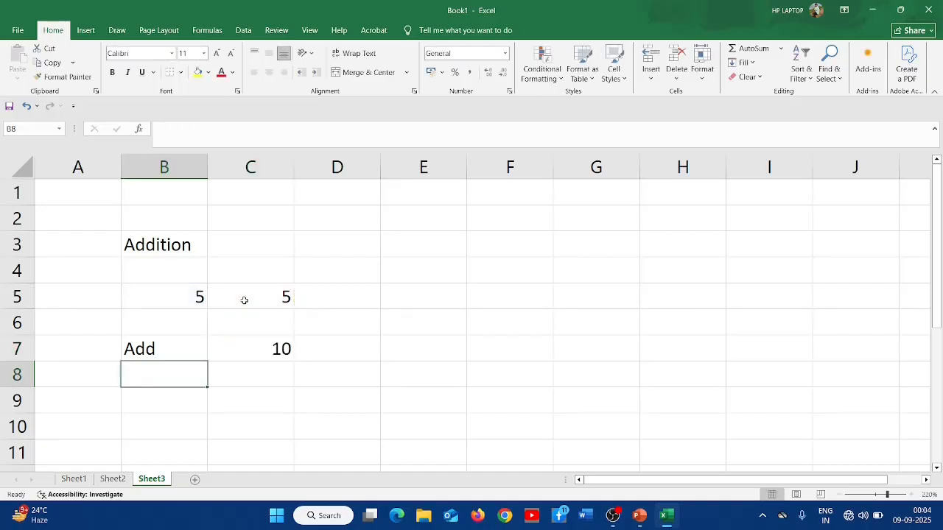
- Change cell B5 to 10 and cell C5 to 20
left_click(245, 344)
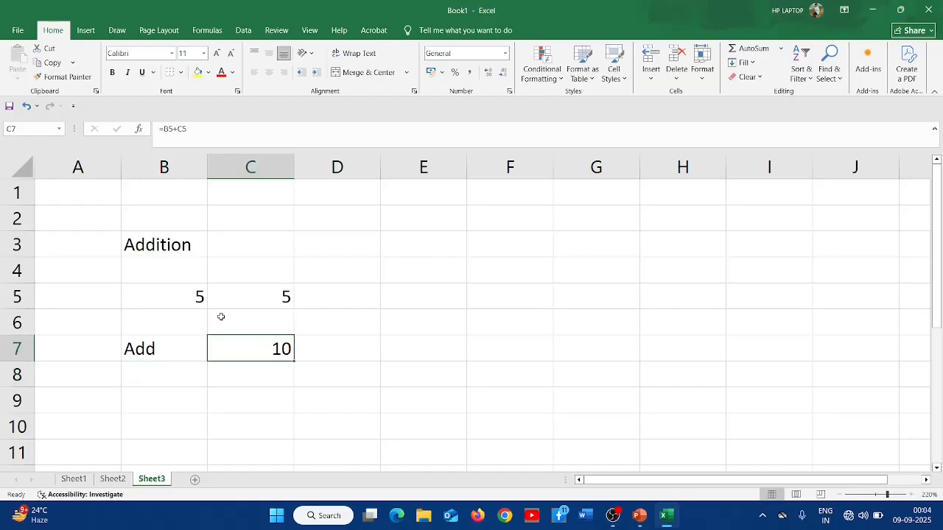
left_click(183, 294)
type("10")
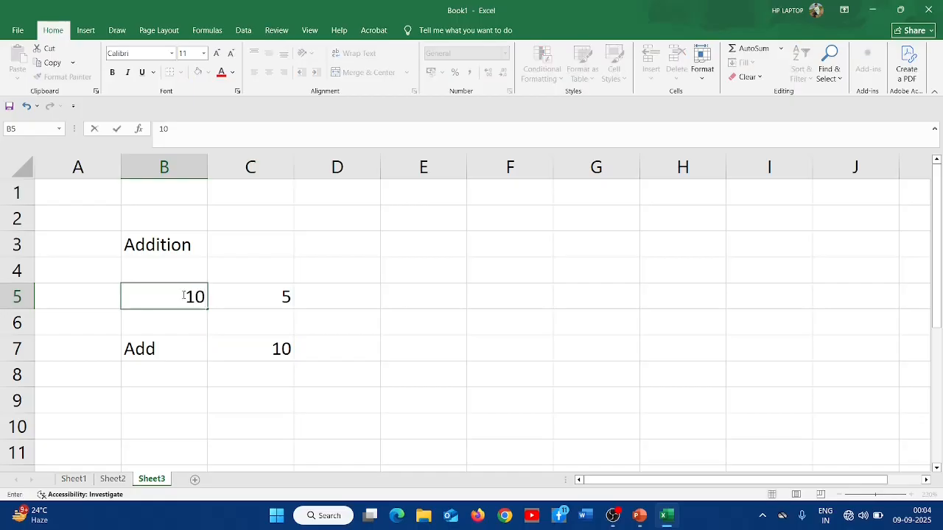
key("Return")
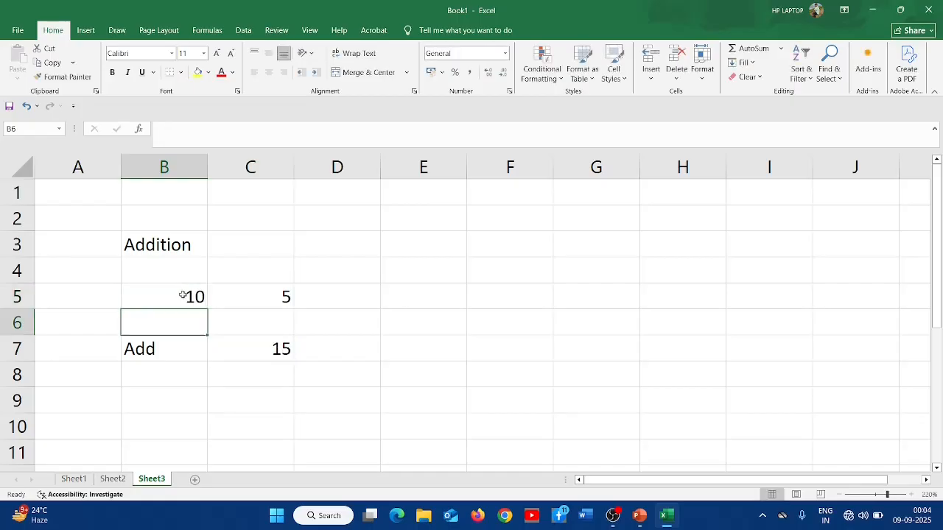
key("Up")
key("Right")
type("20")
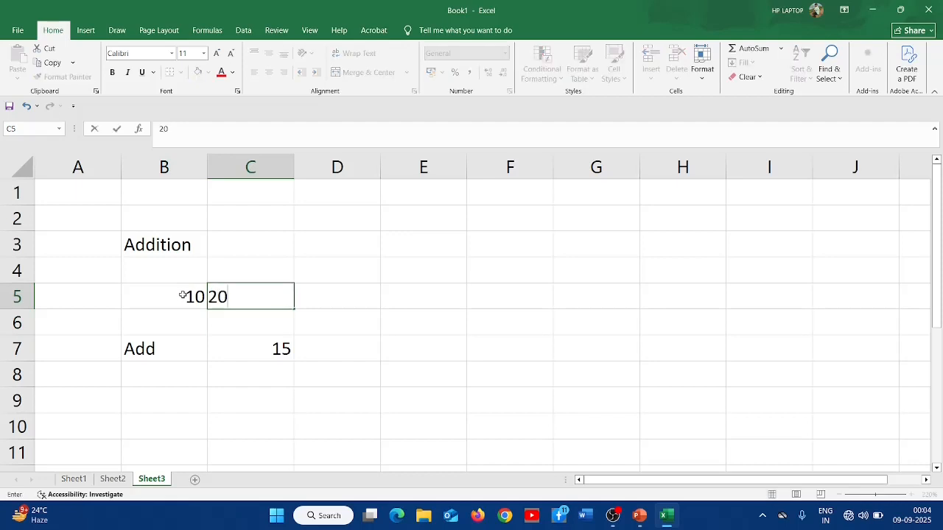
key("Return")
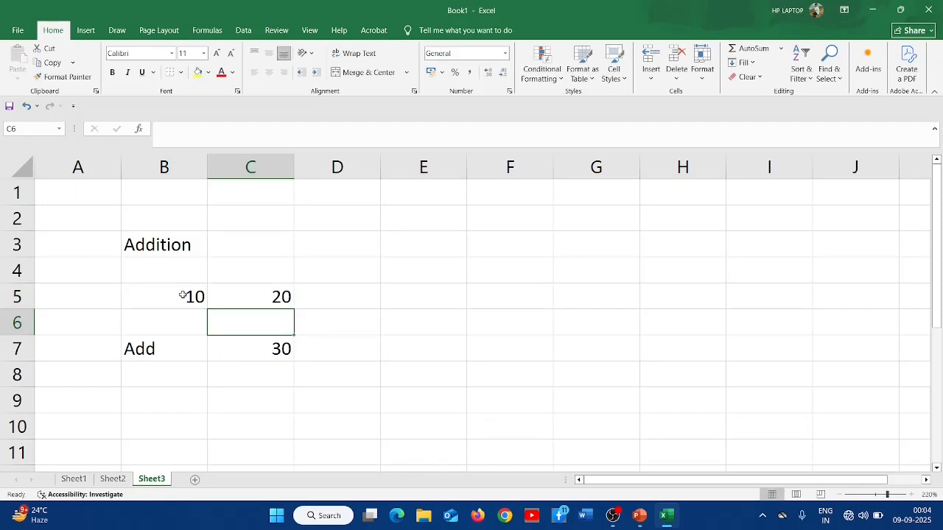
- Label cell A5 as Number
left_click(86, 296)
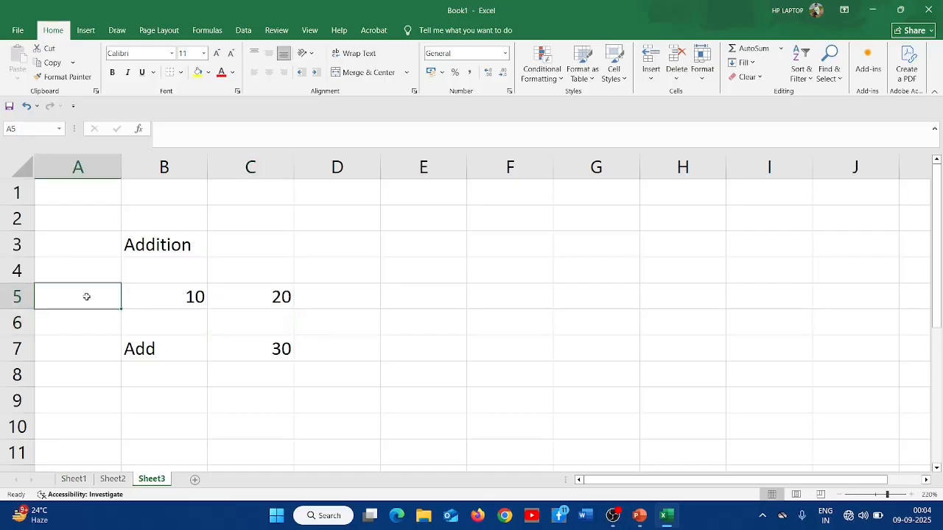
type("Number")
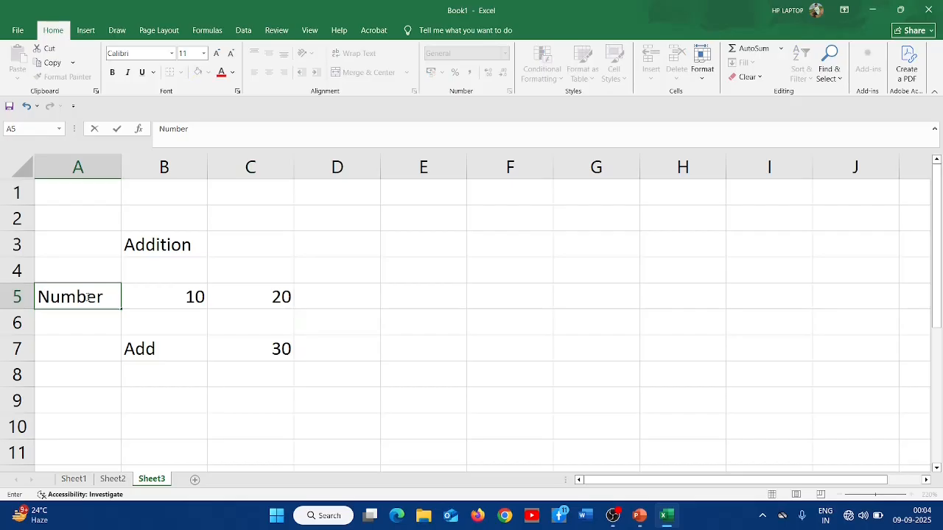
key("Return")
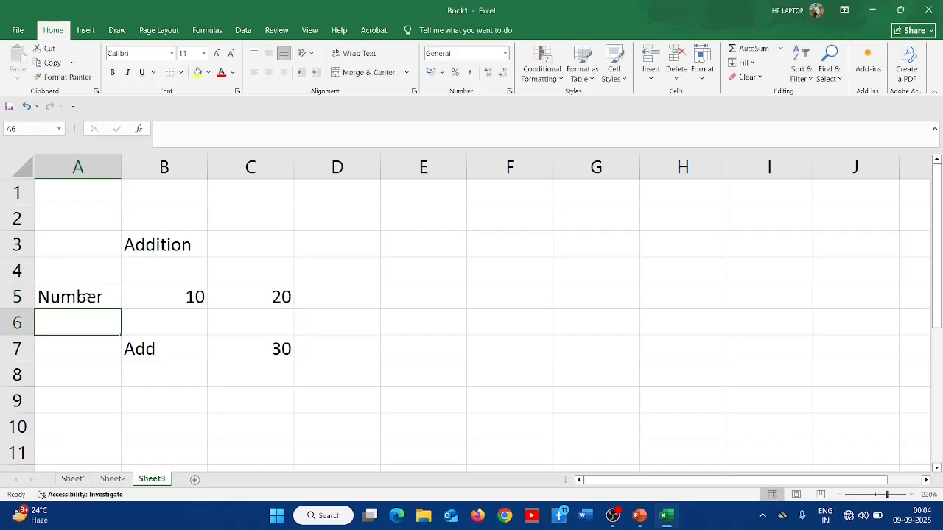
- Enter 1 in cell B4 and 2 in cell C4
left_click(86, 296)
key("Right")
key("Up")
type("1")
key("Tab")
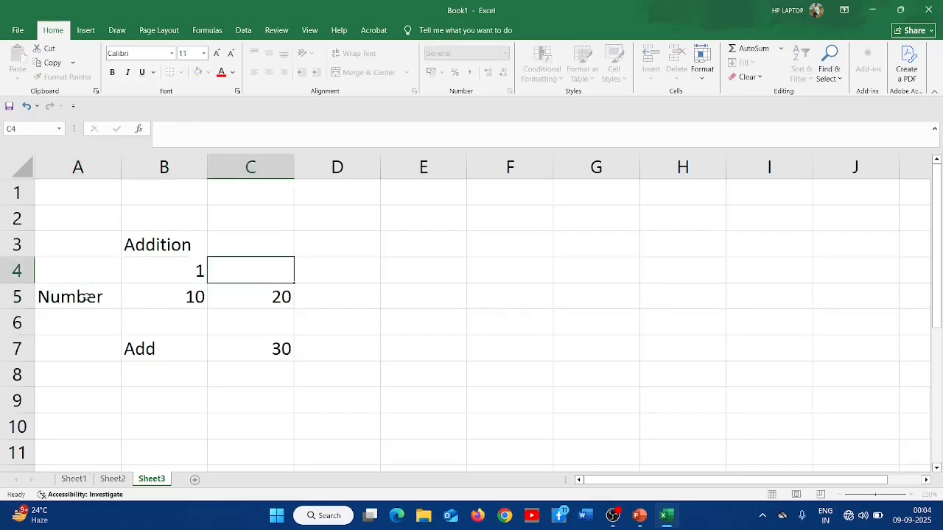
type("2")
key("Return")
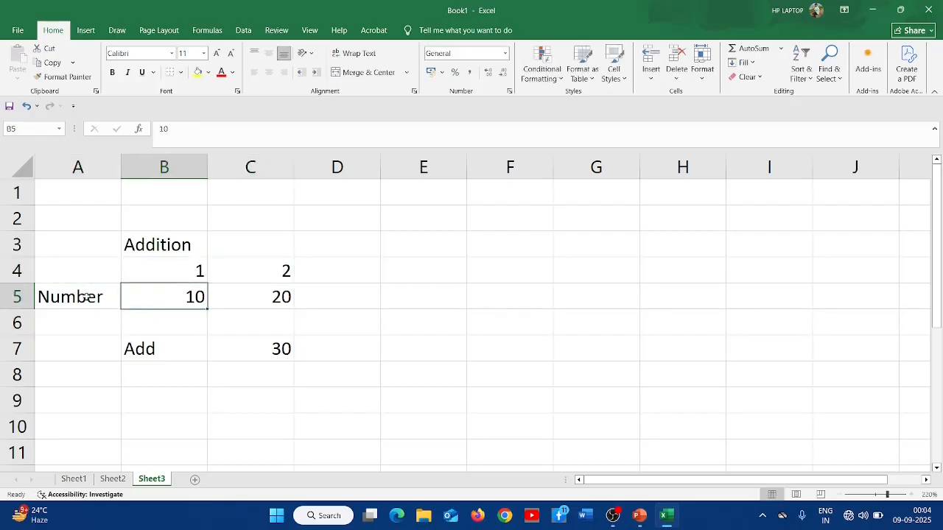
- Move the Addition label from cell B3 to cell B7, replacing Add
key("Up")
key("Up")
key("ctrl+x")
key("Down")
key("Down")
key("Down")
key("Down")
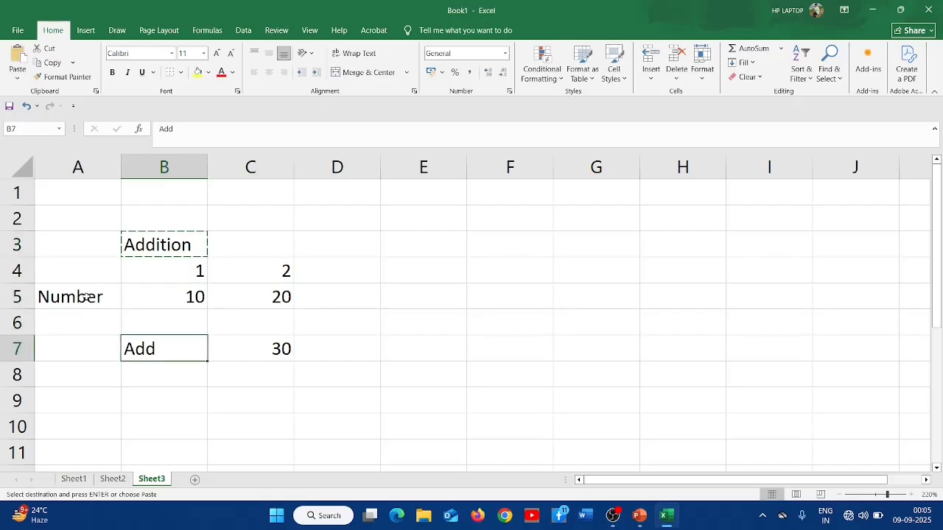
key("ctrl+v")
key("Down")
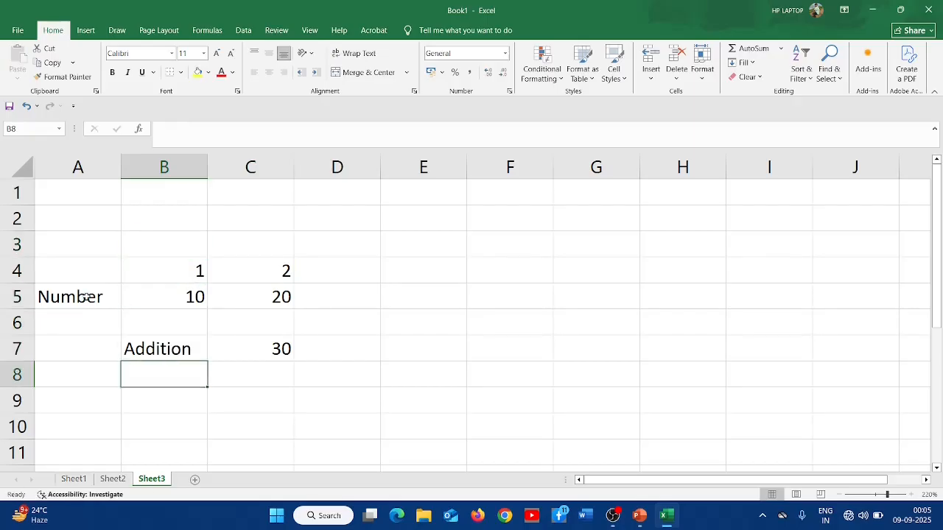
- Label cell B8 as Sub and enter the formula =B5-C5 in cell C8 by referencing B5 and C5
type("Sub")
key("Tab")
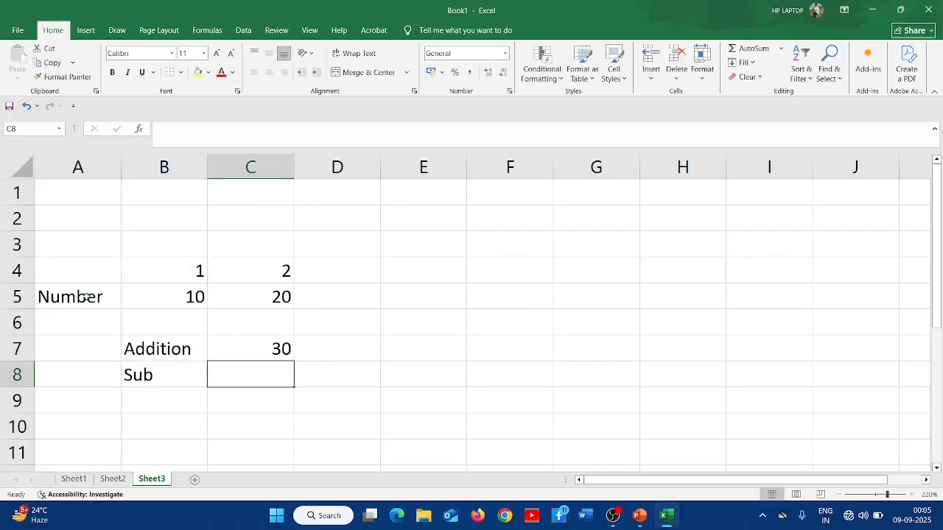
type("=")
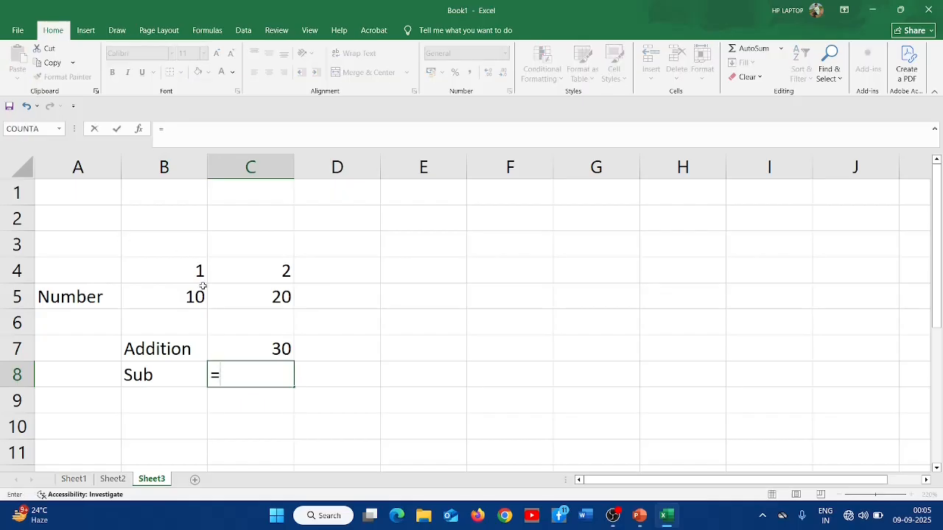
left_click(181, 304)
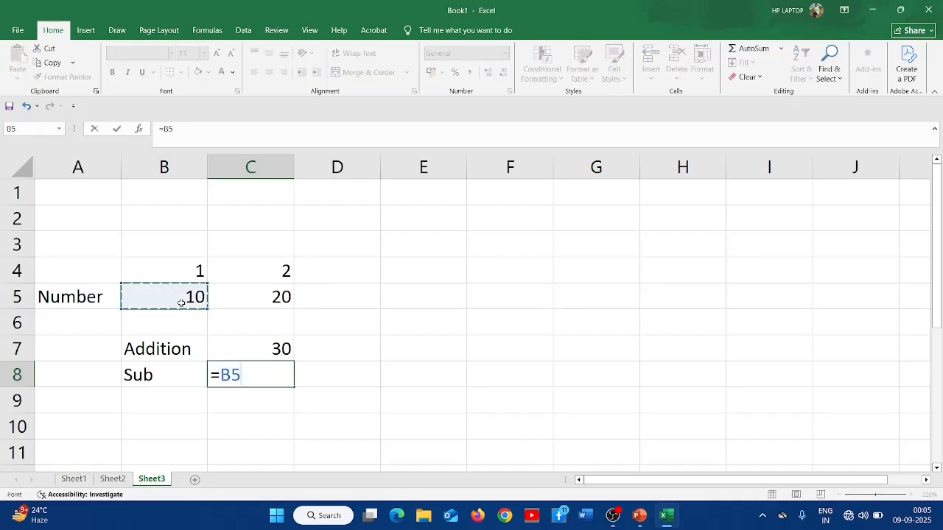
type("-")
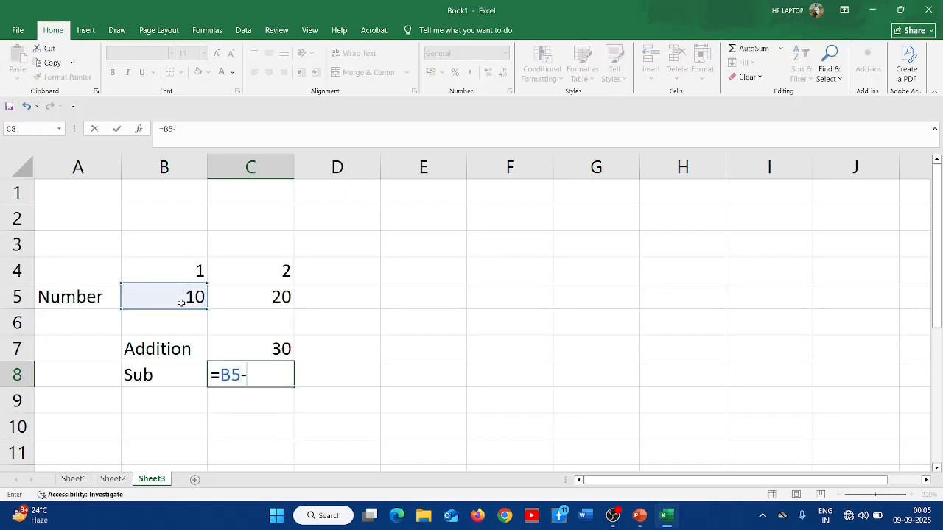
left_click(266, 296)
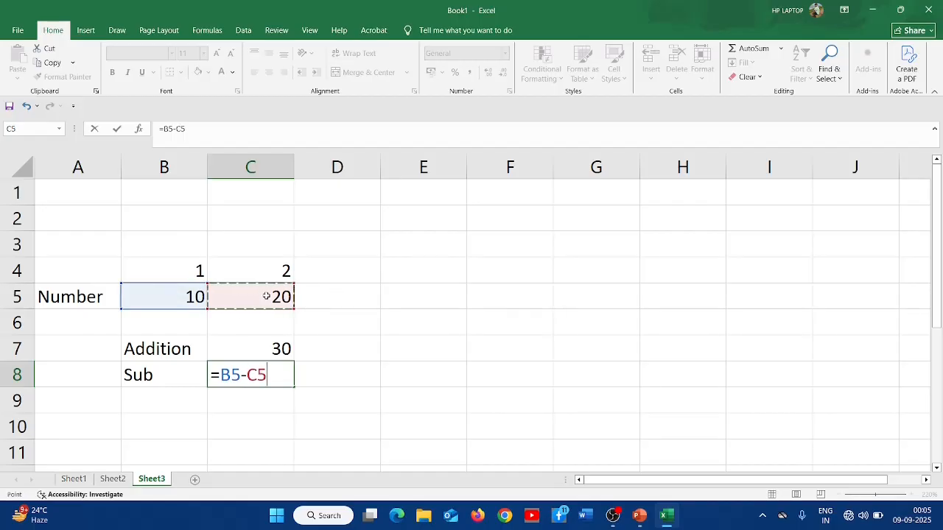
key("Return")
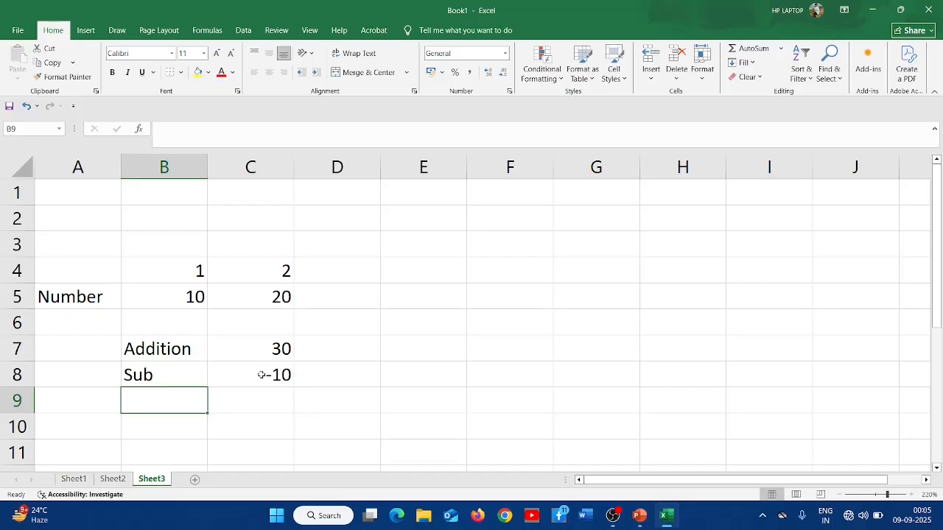
- Change cell B5 to 30
left_click(187, 293)
type("30")
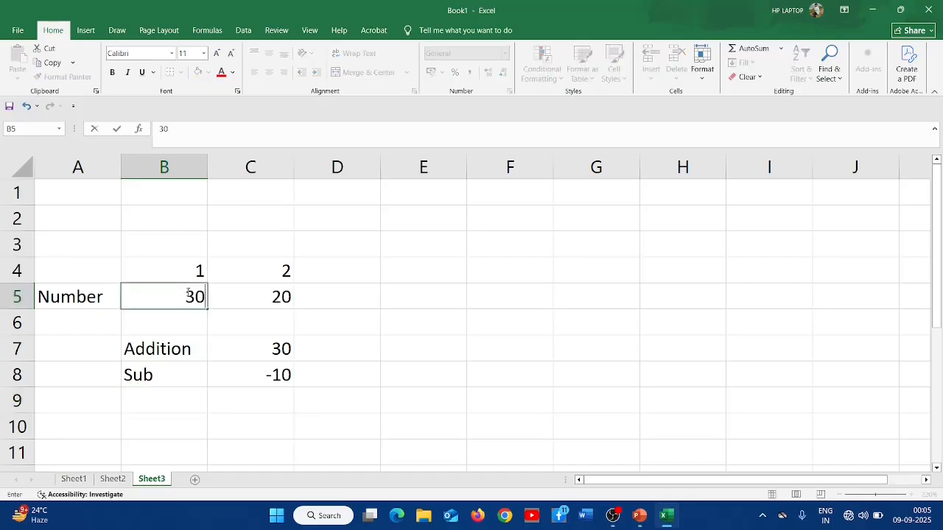
key("Return")
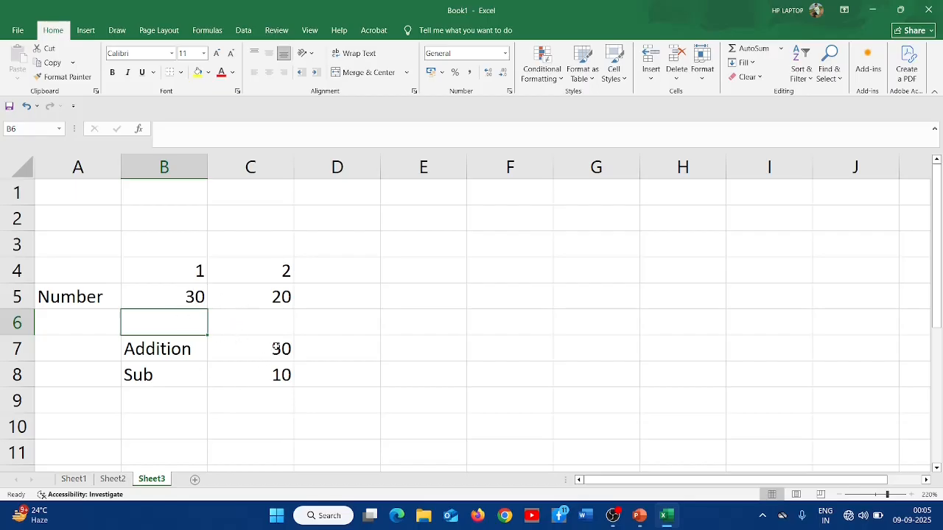
- Label cell B9 as Multi and enter the formula =B5*C5 in cell C9 by referencing B5 and C5
left_click(155, 399)
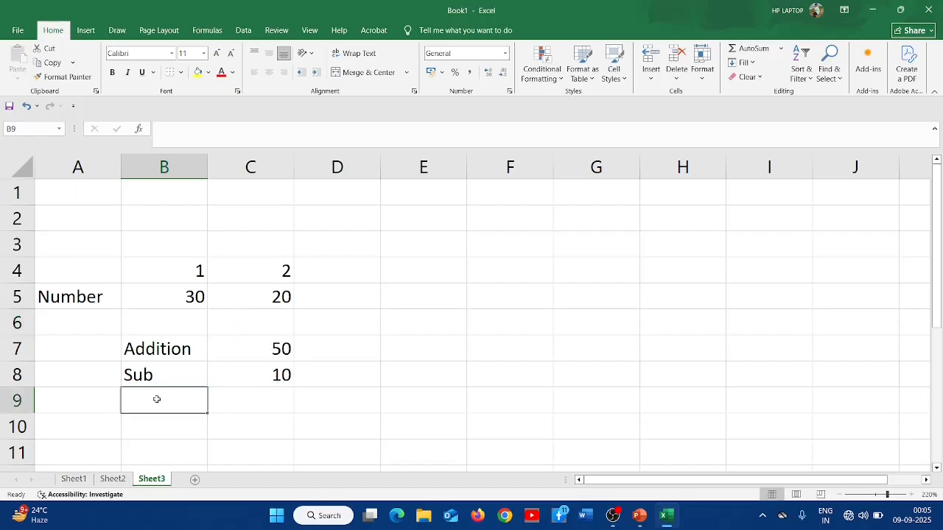
type("Mult")
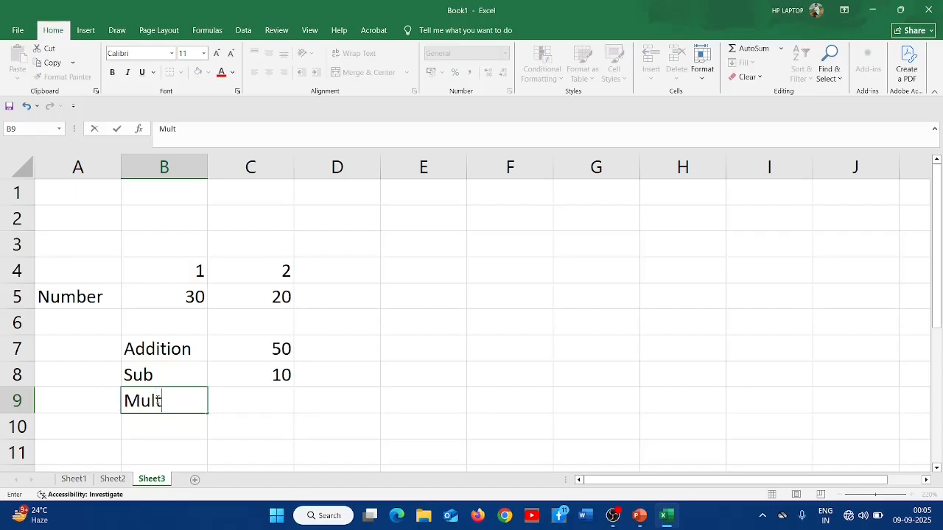
type("i")
key("Return")
key("Up")
key("Right")
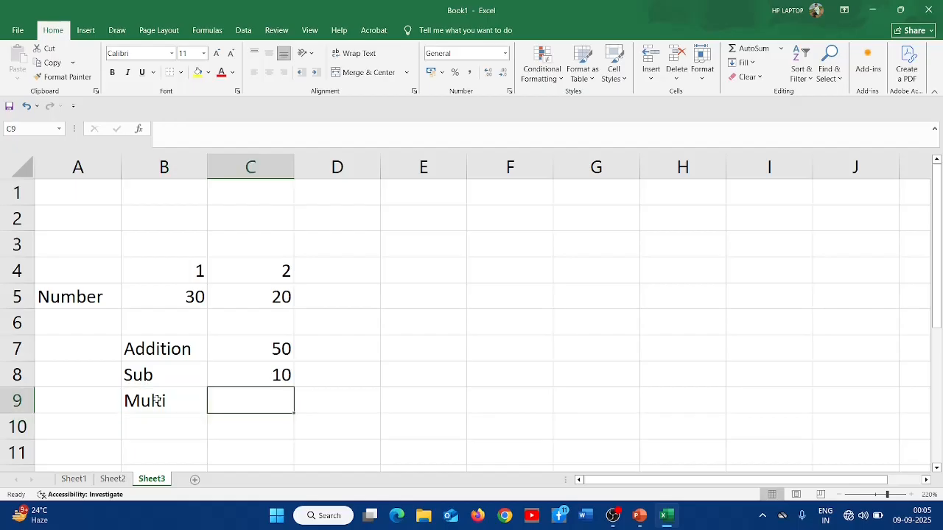
type("=")
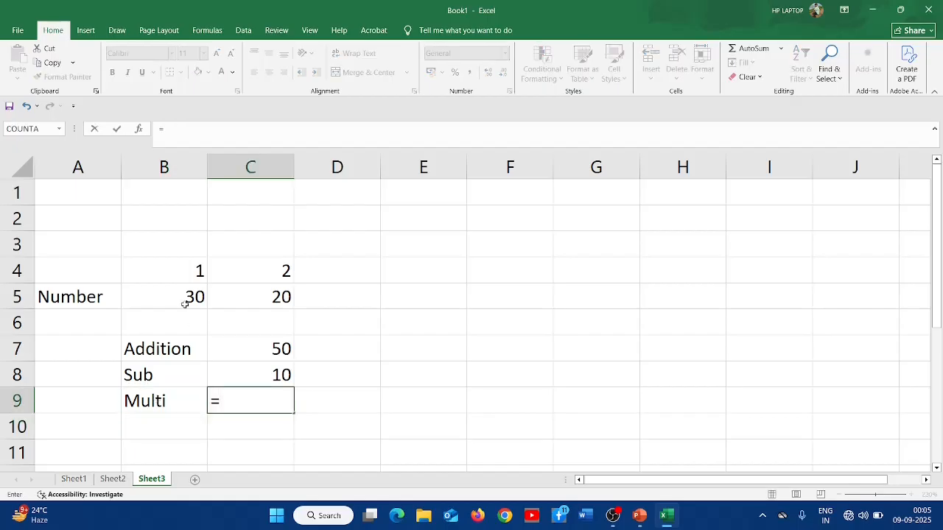
left_click(184, 304)
type("*")
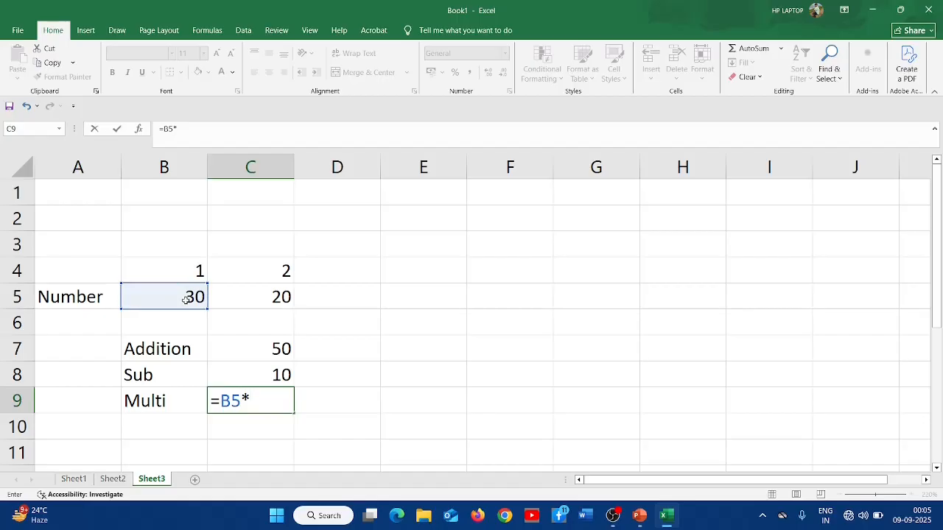
left_click(252, 298)
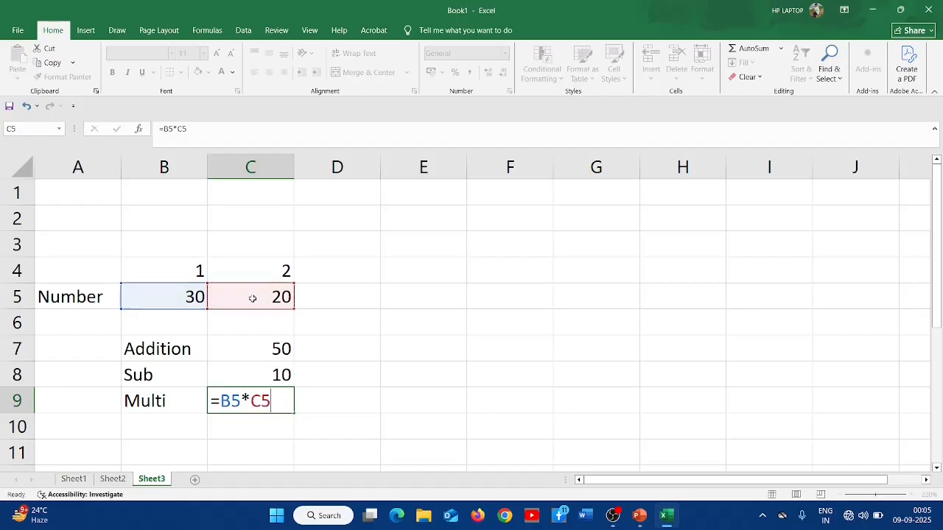
key("Return")
- Label cell B10 as Div and enter the formula =B5/C5 in cell C10 by referencing B5 and C5
key("Left")
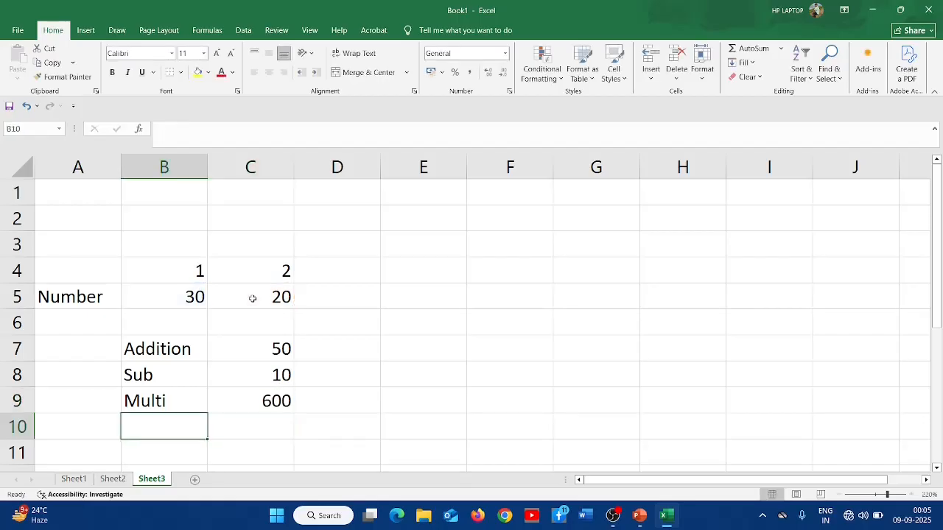
type("Div")
key("Tab")
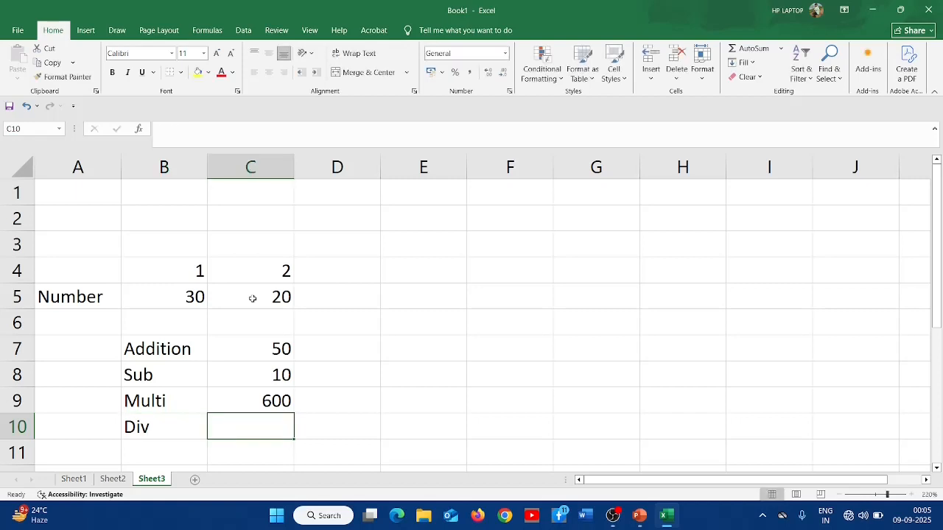
type("=")
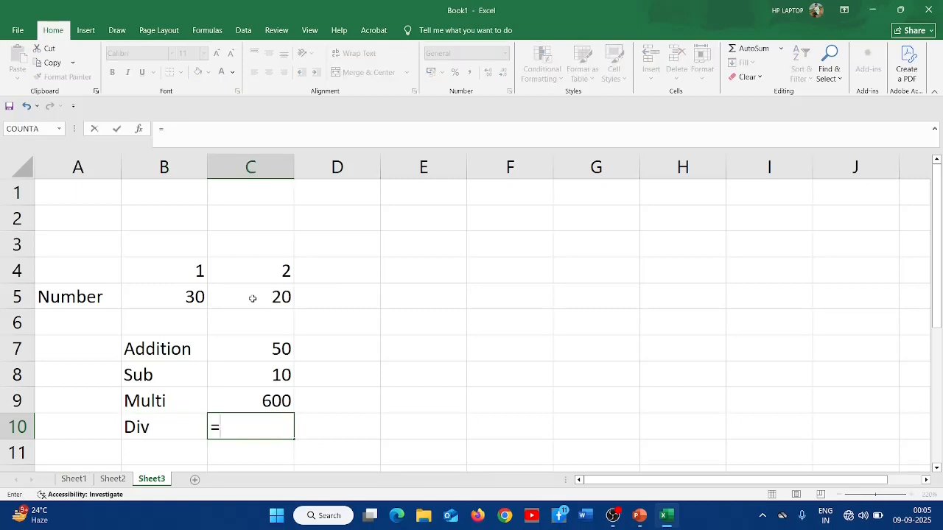
left_click(195, 297)
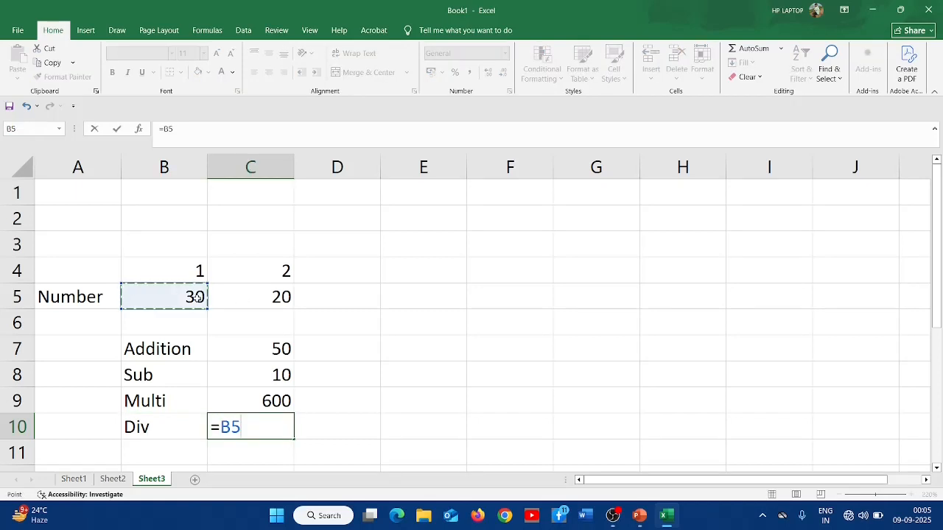
type("/")
left_click(268, 297)
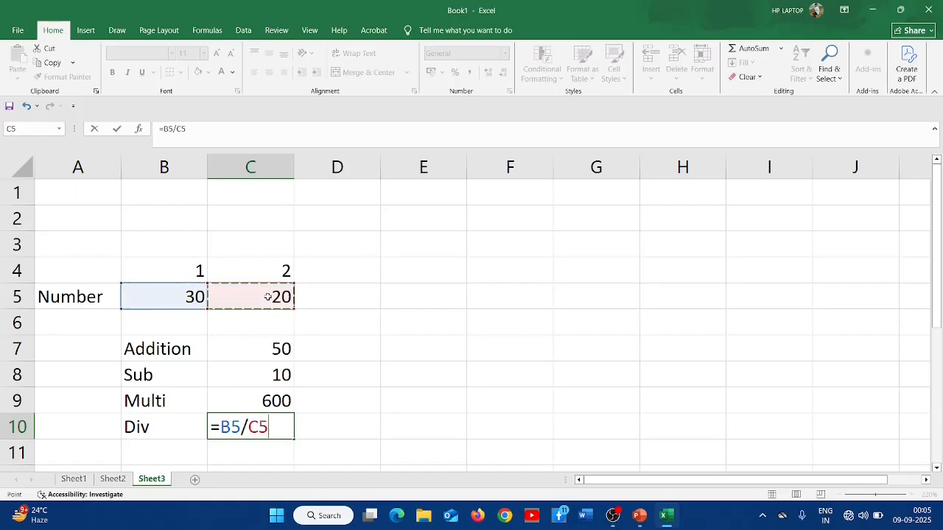
key("Return")
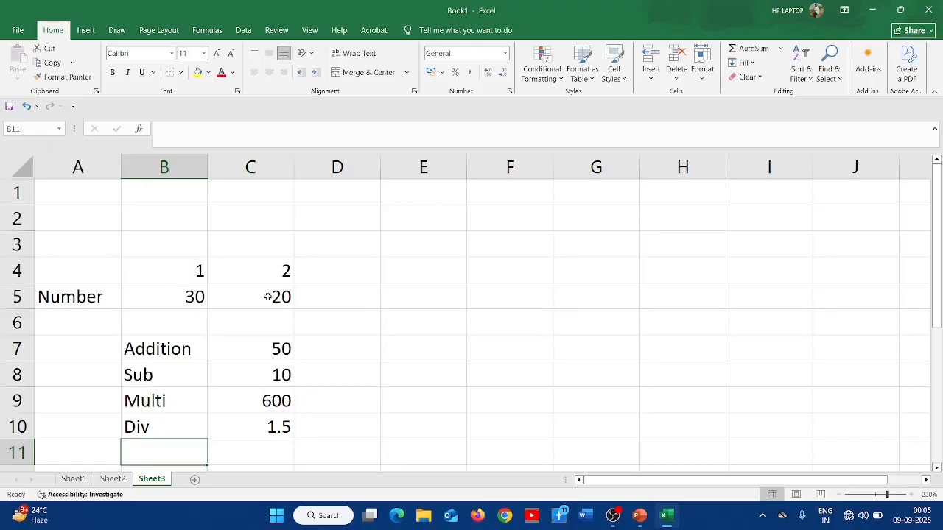
- Change cell B5 to 50 and cell C5 to 10
scroll(275, 269, "down", 1)
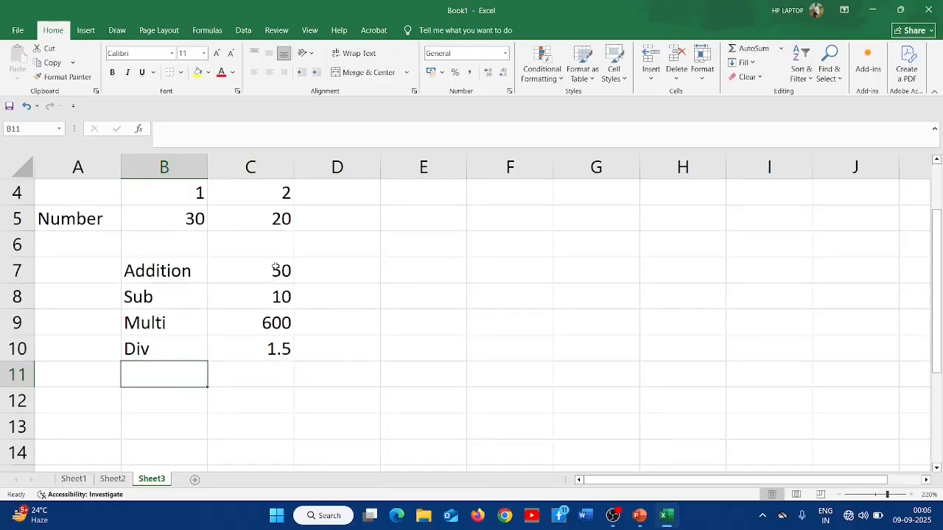
left_click(160, 219)
left_click(282, 229)
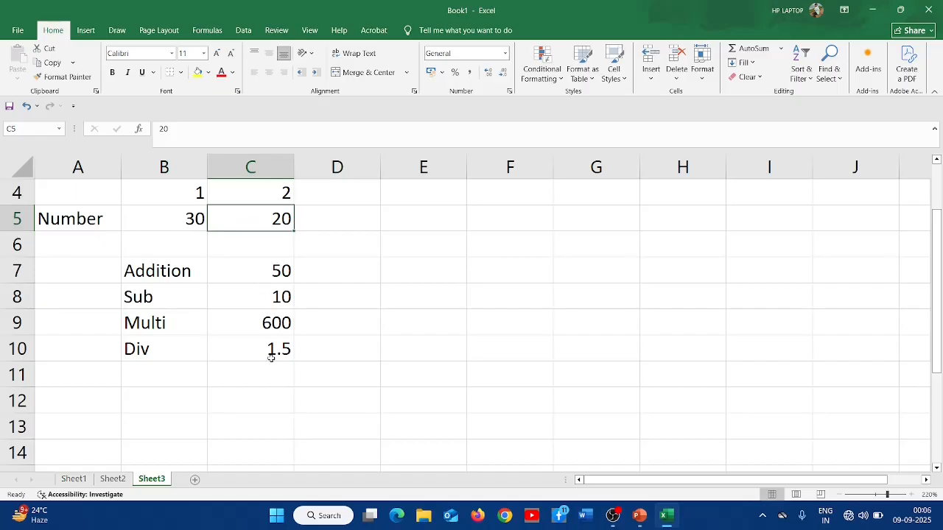
left_click(168, 221)
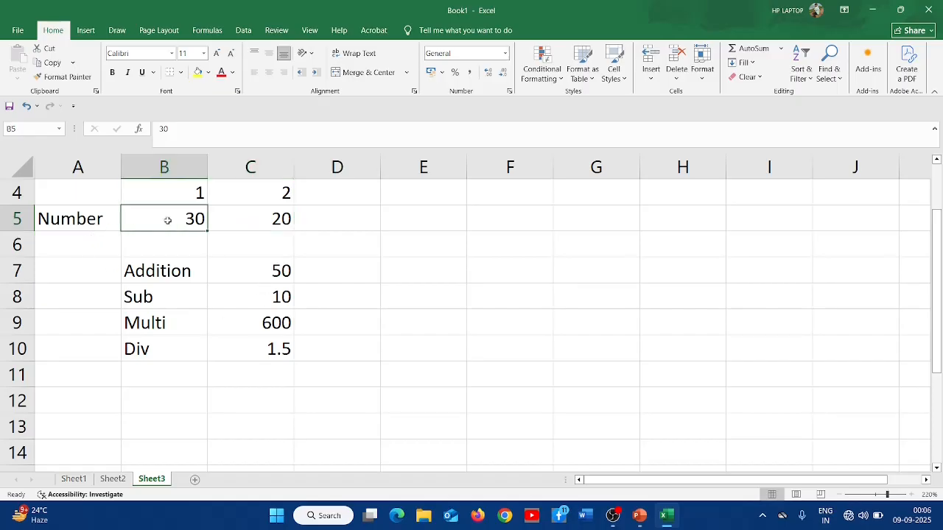
type("50")
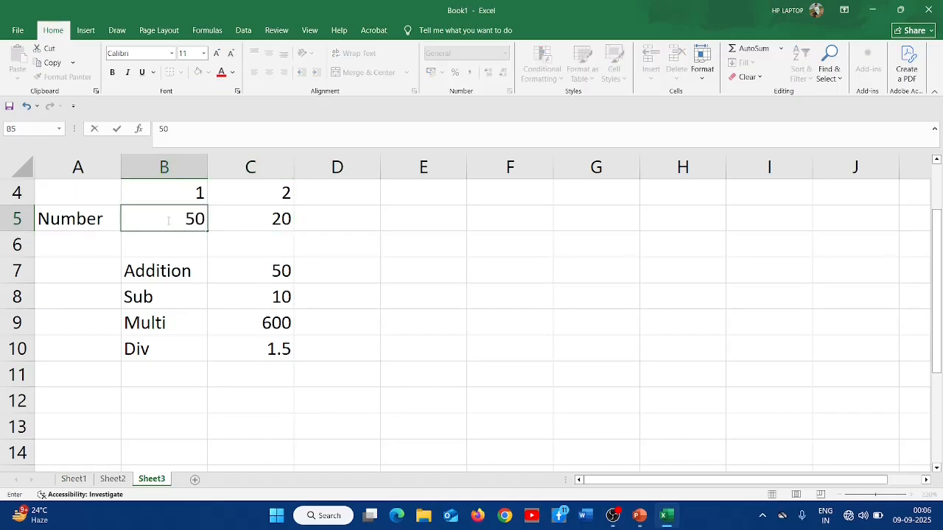
key("Tab")
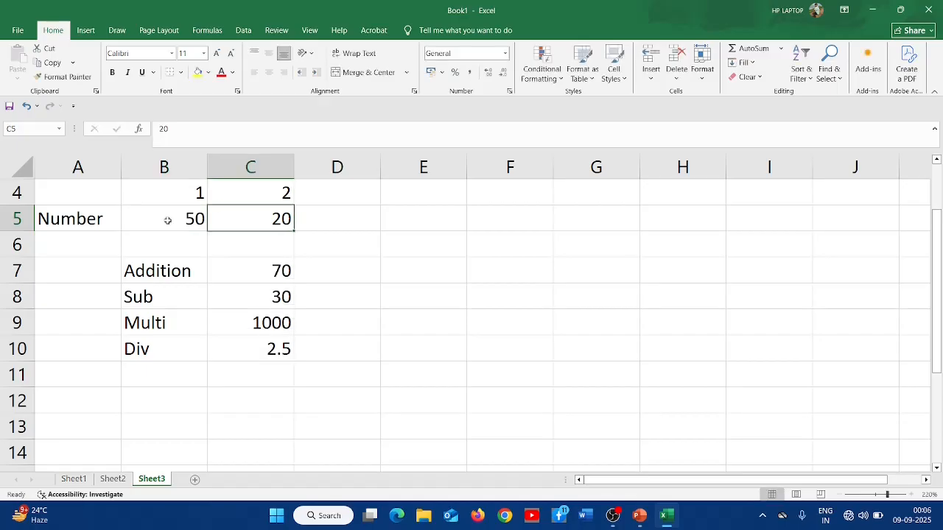
type("10")
key("Return")
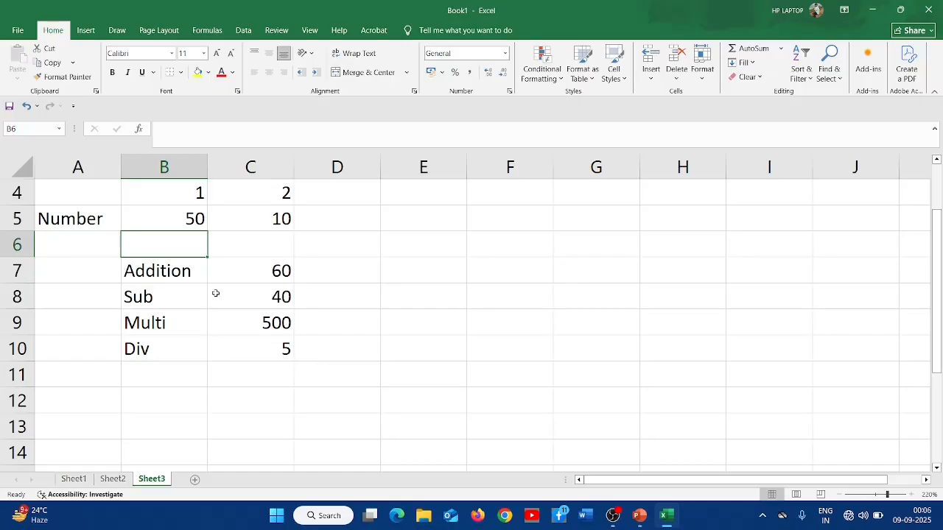
left_click(169, 214)
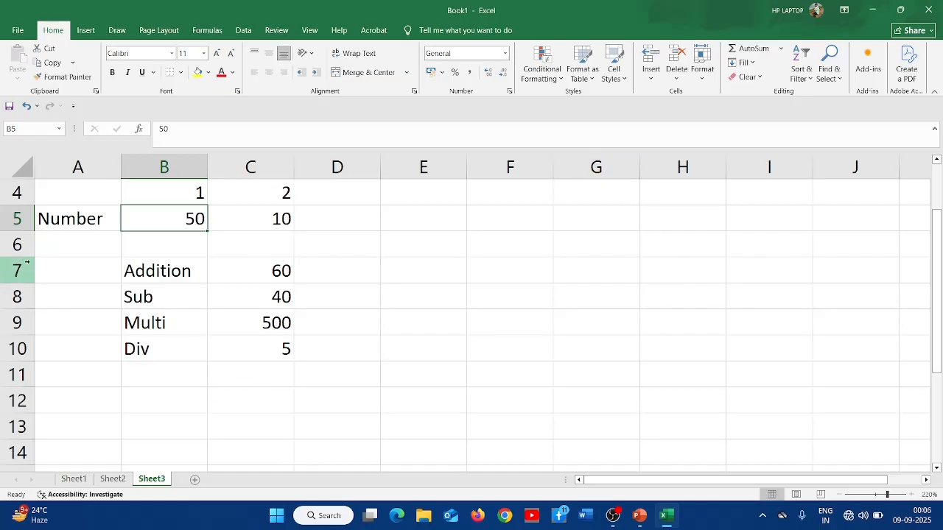
left_click(598, 267)
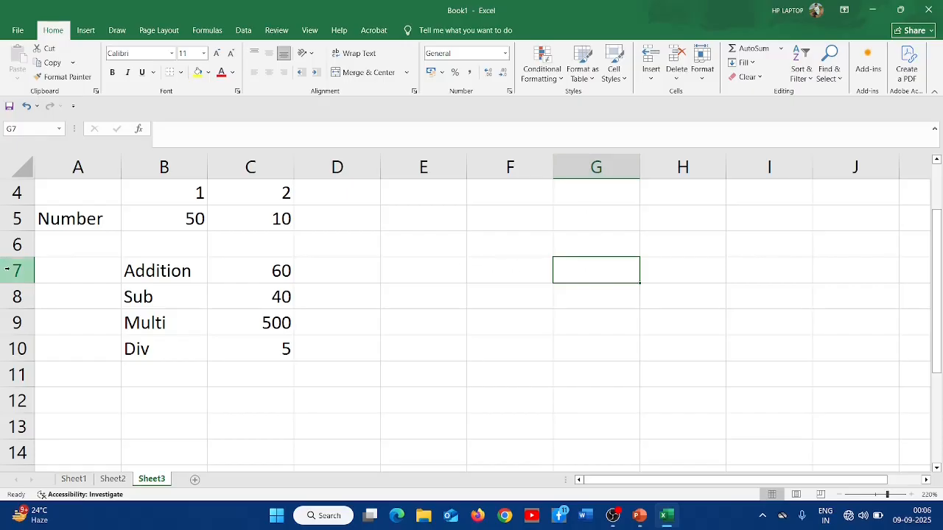
- Enter the formula =B5 in cell G7 by referencing cell B5
type("=")
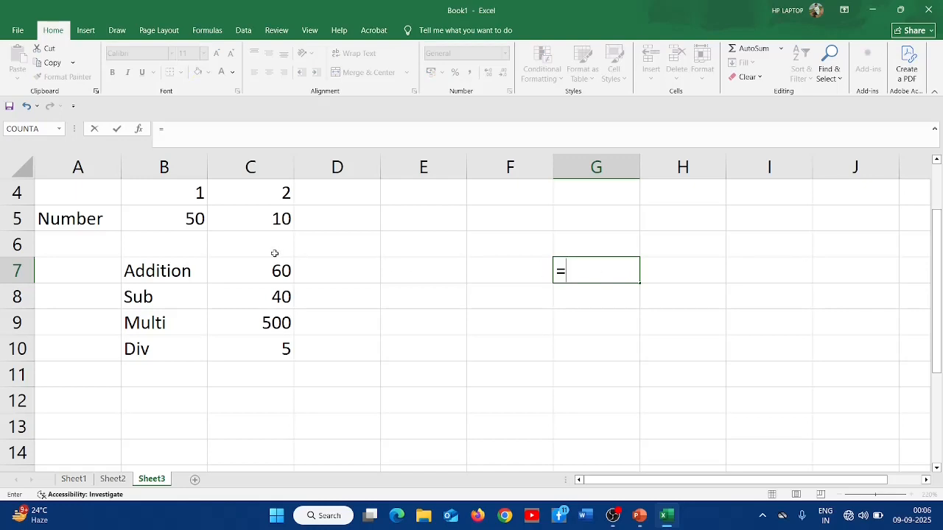
left_click(178, 220)
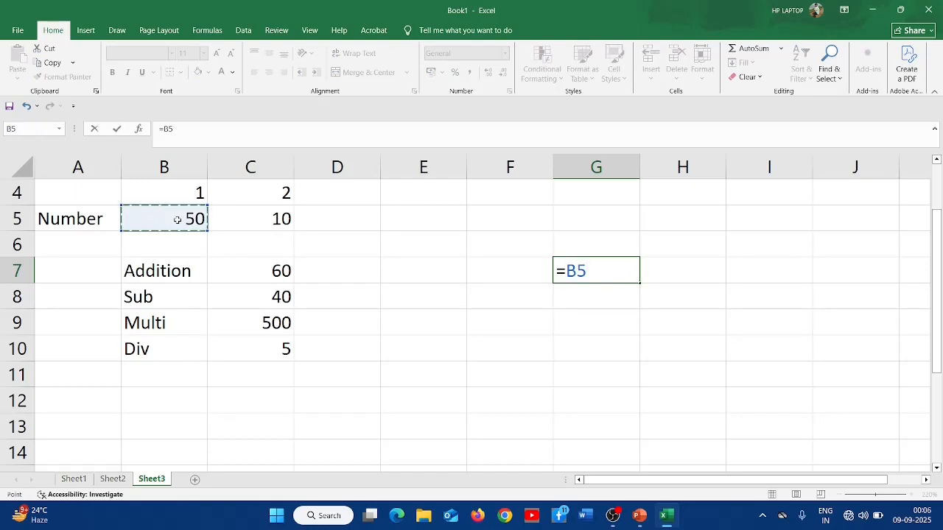
key("Return")
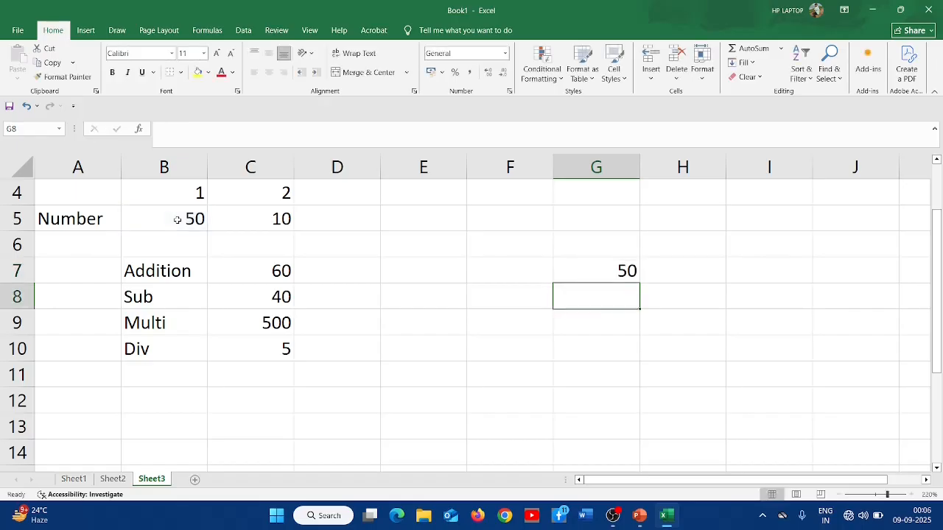
left_click(620, 269)
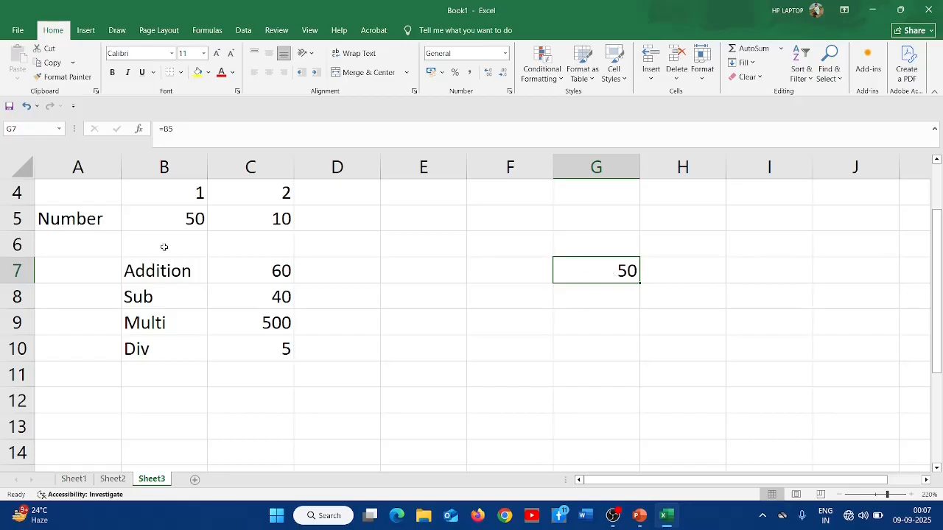
- Change cell B5 to 60
left_click(166, 218)
type("60")
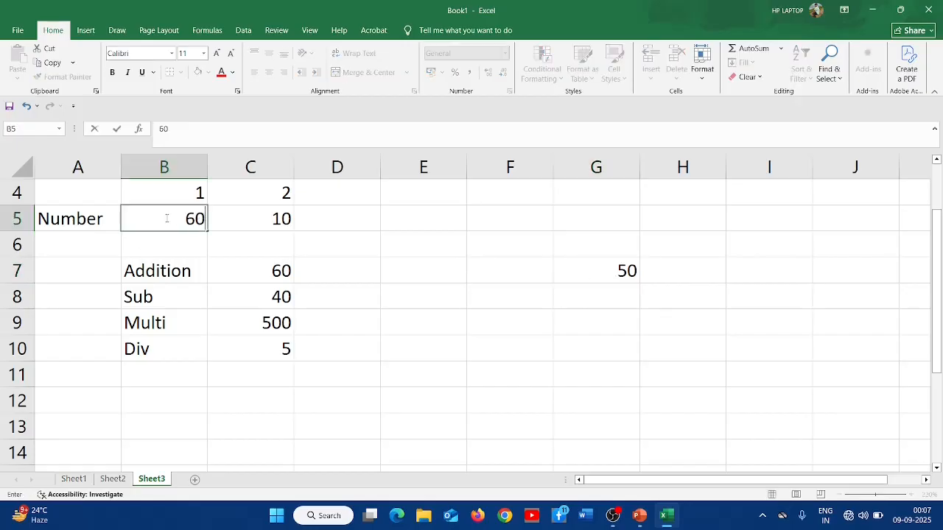
key("Return")
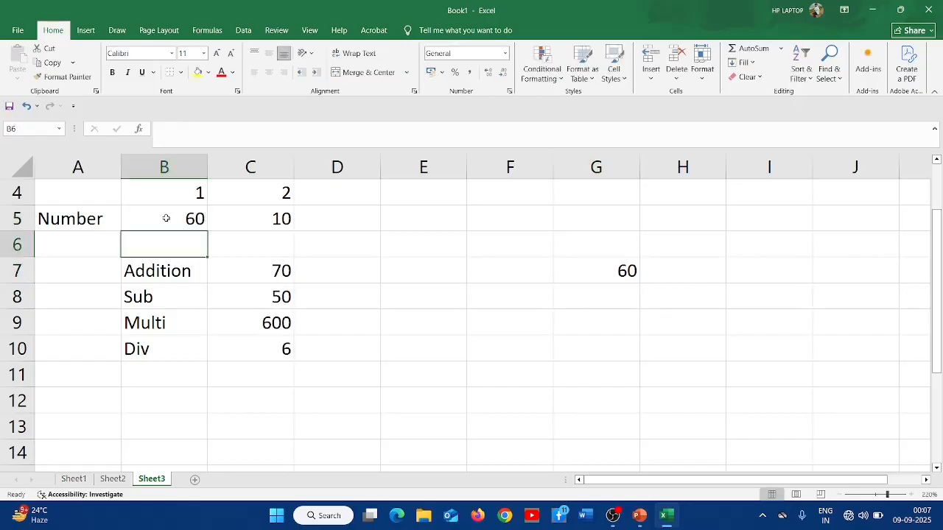
left_click(617, 274)
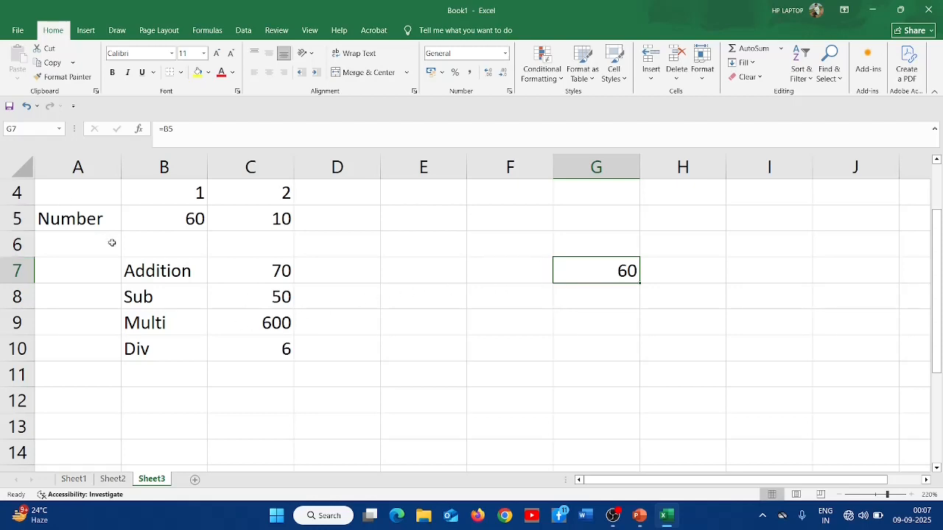
- Clear the contents of the range A1:G11
scroll(77, 194, "up", 1)
left_click_drag(76, 193, 632, 442)
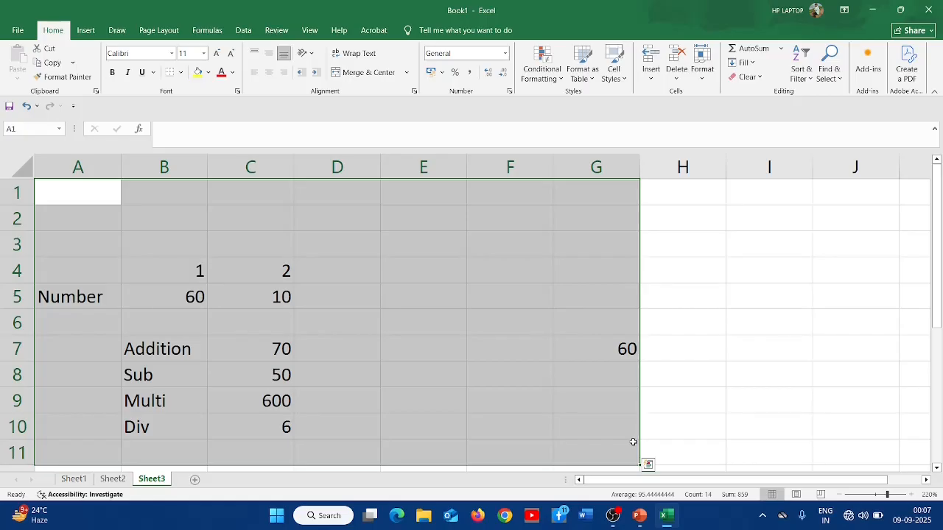
key("Delete")
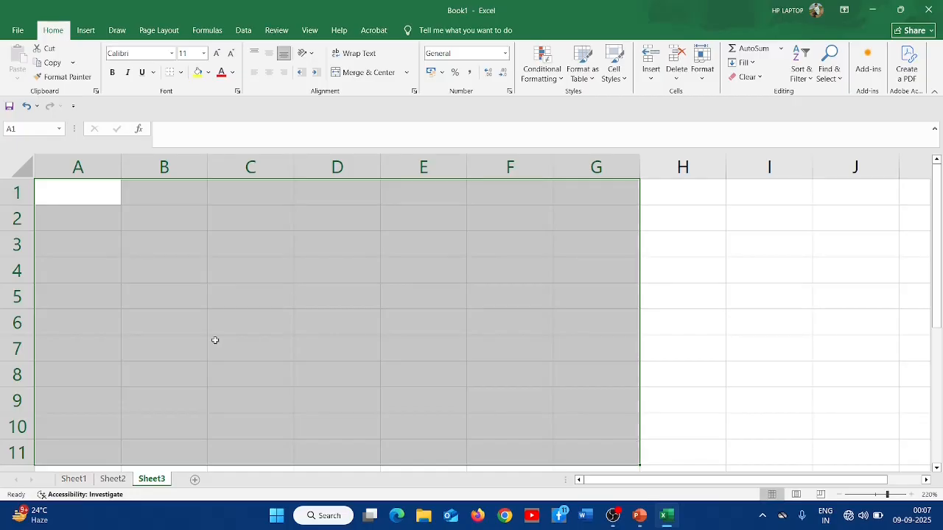
- Enter the header Numbering in B1 with 1 and 2 in B2 and B3
left_click(166, 199)
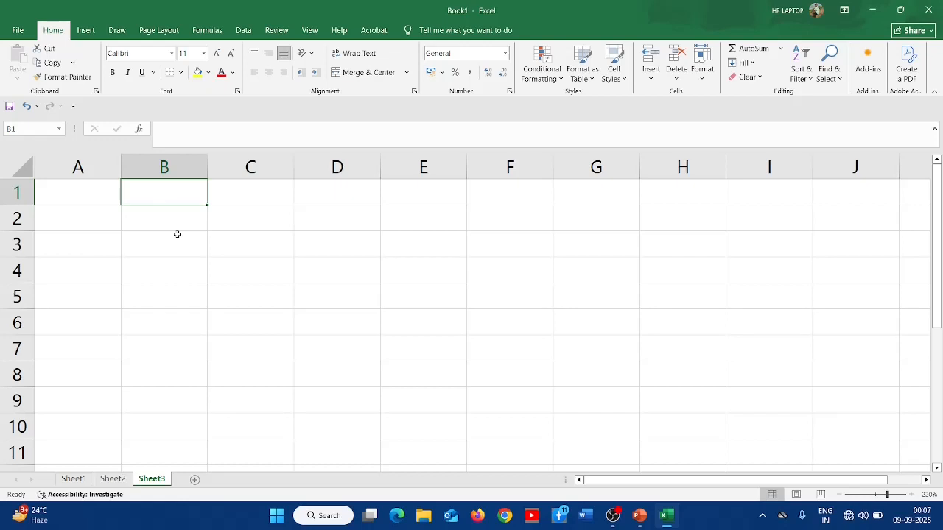
type("Numb")
type("ering")
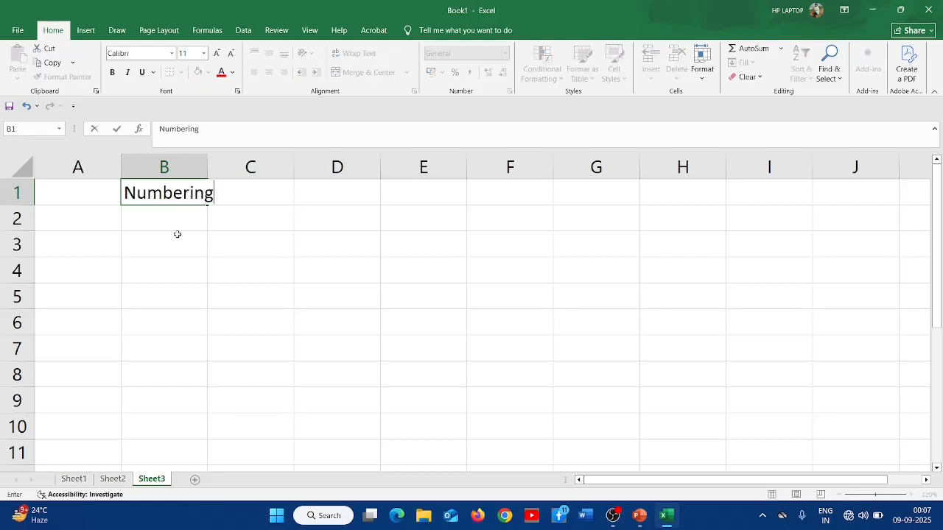
key("Return")
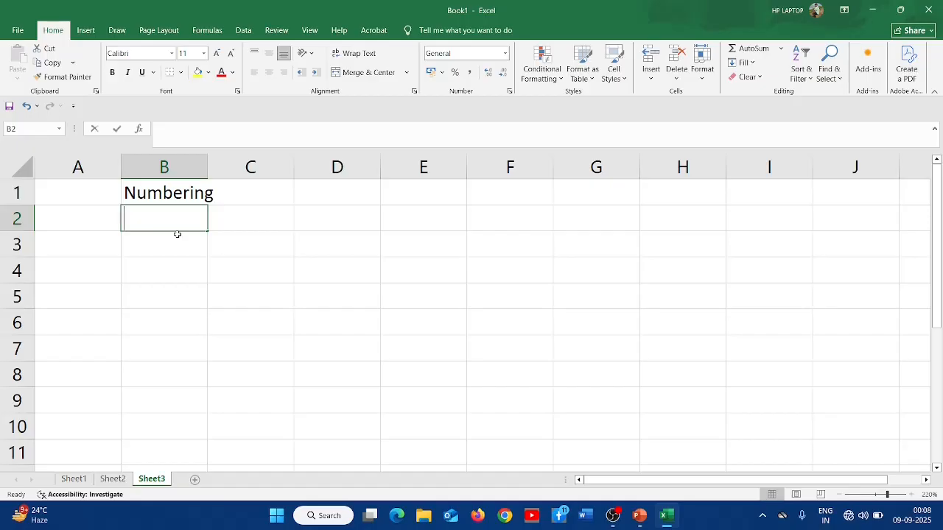
type("1")
key("Return")
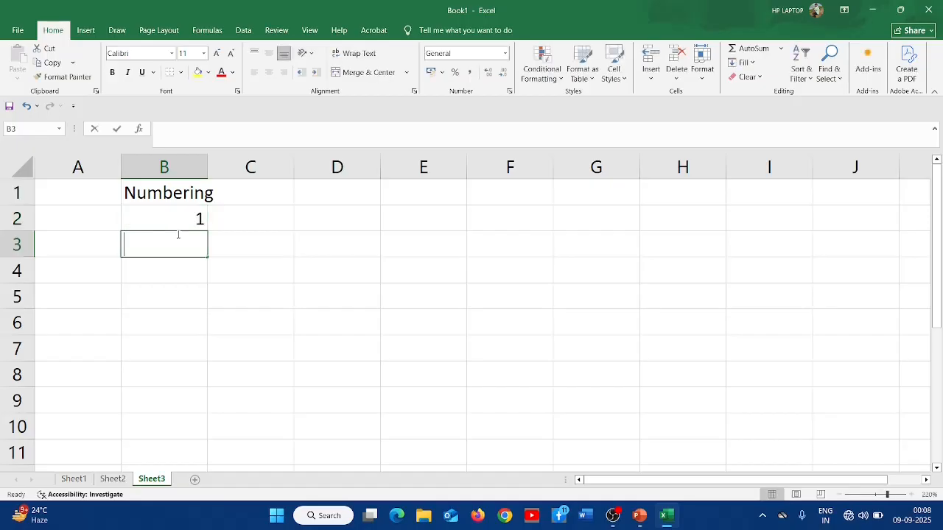
type("2")
key("Return")
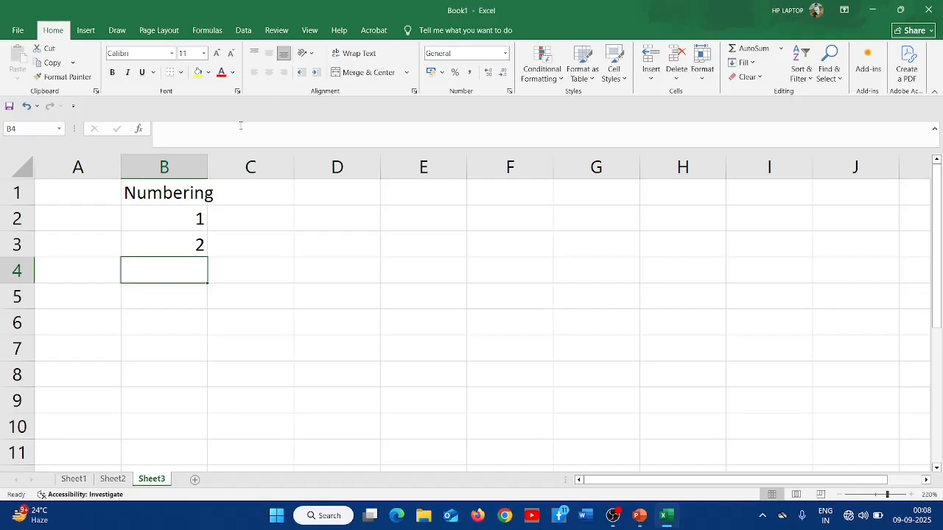
- Autofill the series from B2:B3 down to B11
scroll(238, 235, "down", 1)
scroll(238, 236, "down", 1)
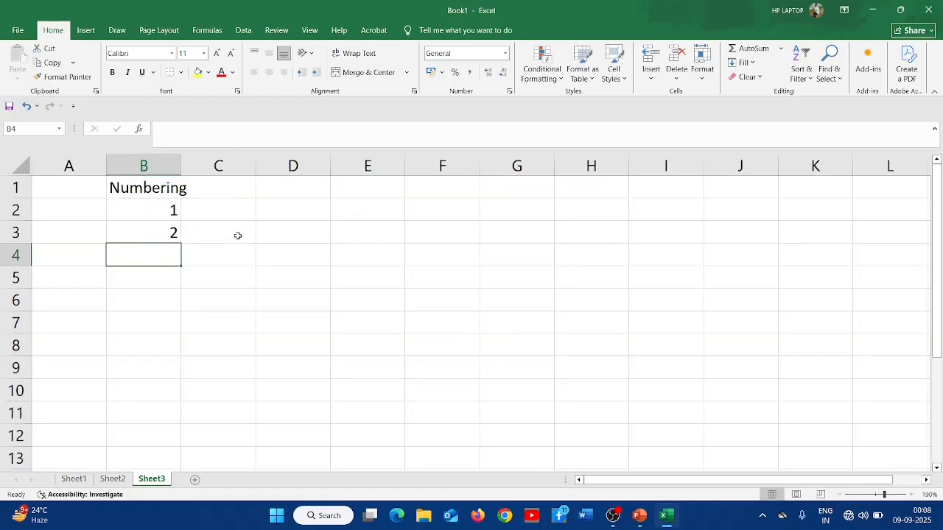
left_click(167, 208)
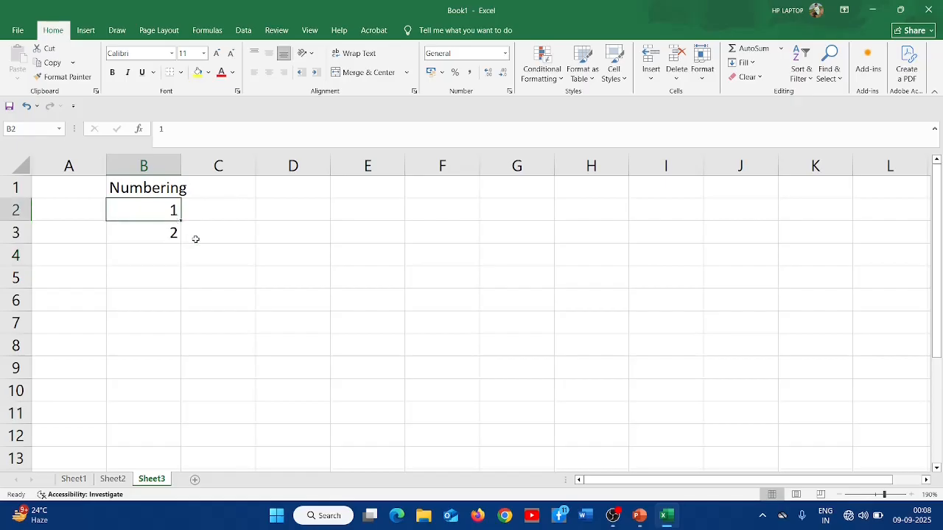
left_click_drag(154, 220, 158, 234)
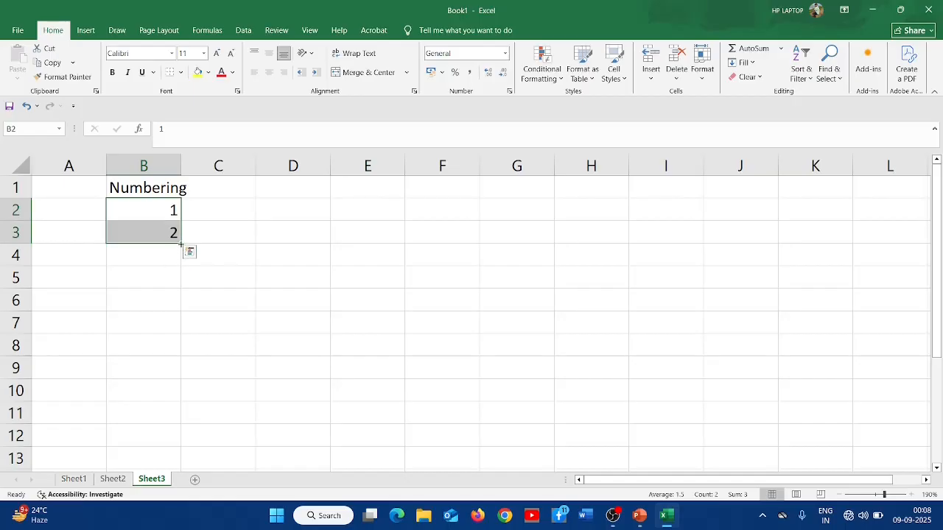
left_click_drag(180, 244, 179, 420)
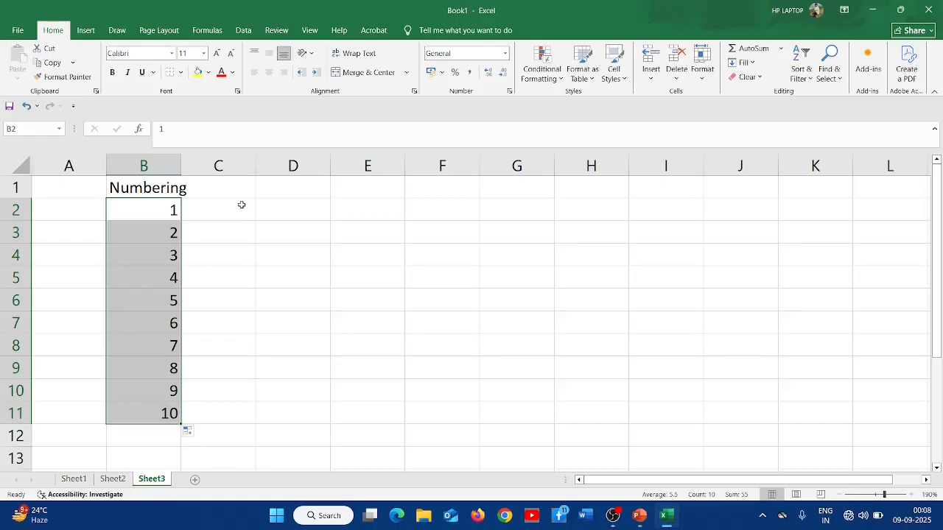
- Enter 1 and 2 in D2 and D3 and autofill the series down to D11
left_click(281, 211)
type("1")
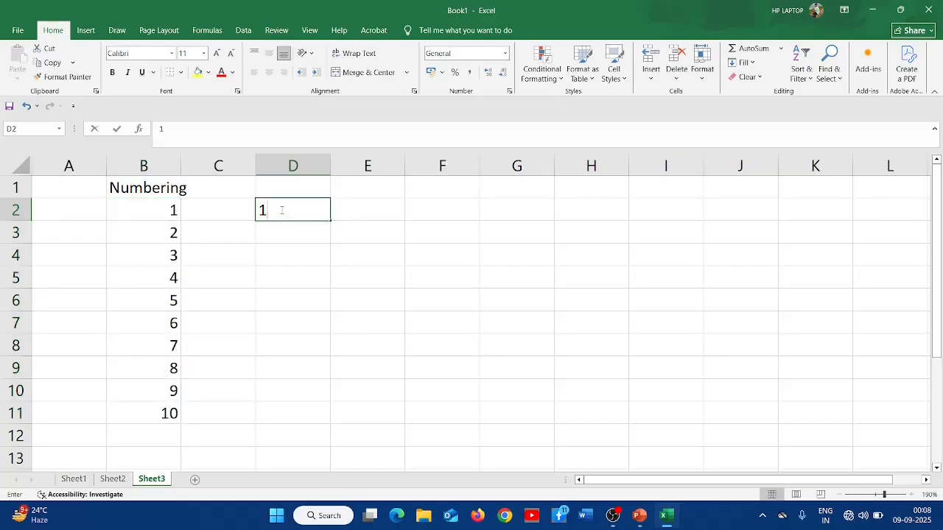
key("Return")
type("2")
key("Return")
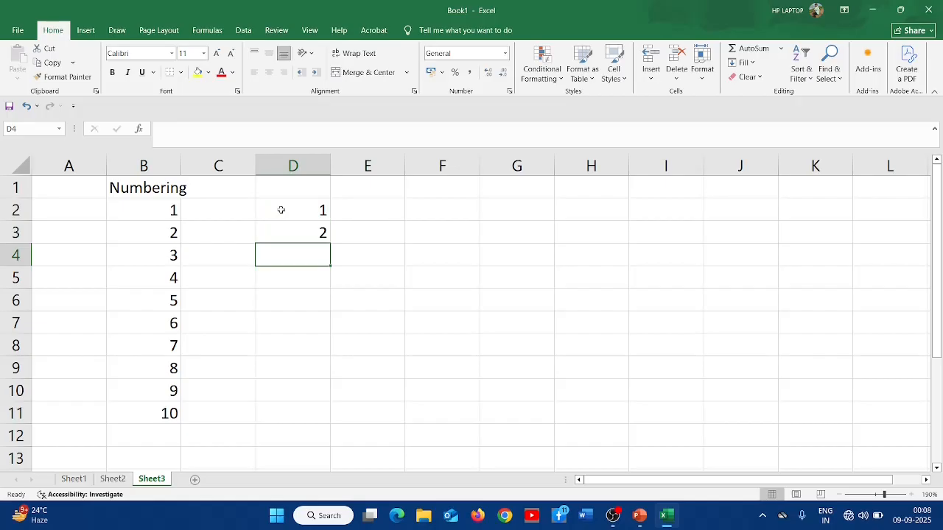
left_click_drag(280, 211, 279, 219)
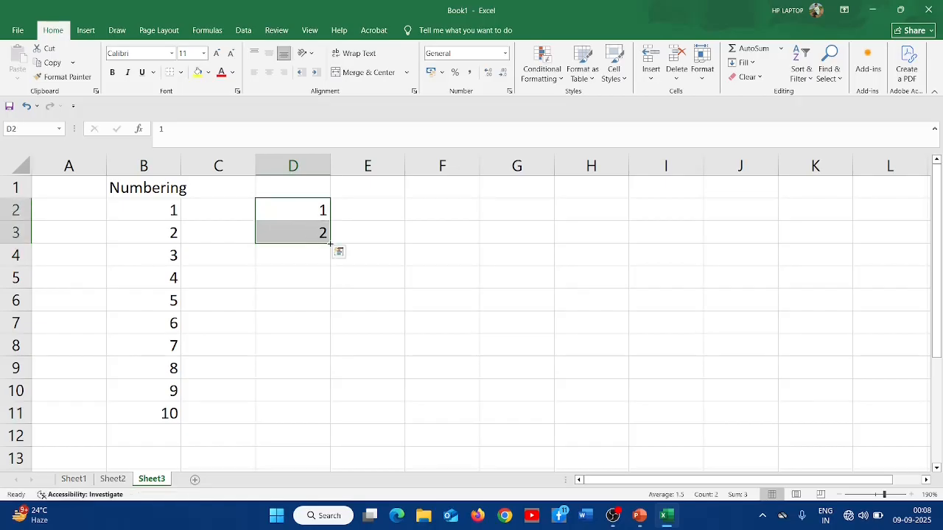
left_click_drag(329, 243, 328, 422)
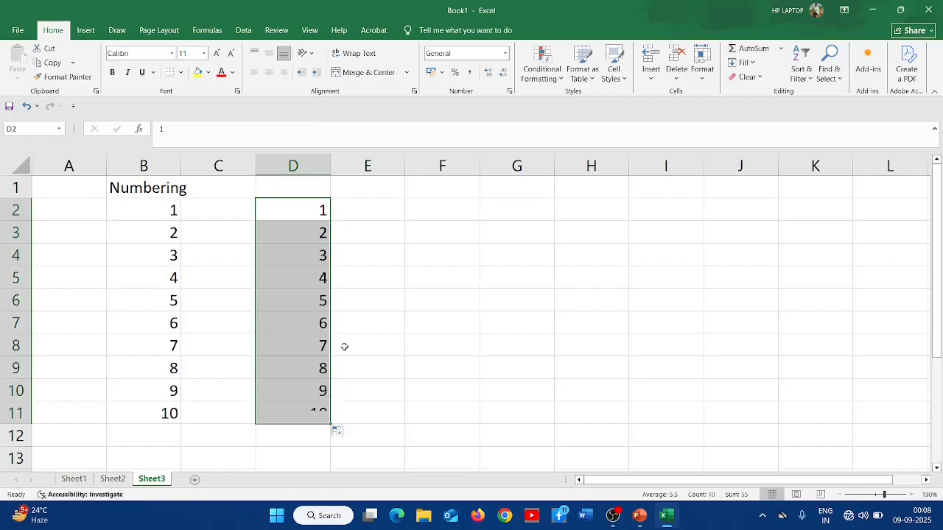
- Clear the contents of the range A1:E11
left_click(378, 213)
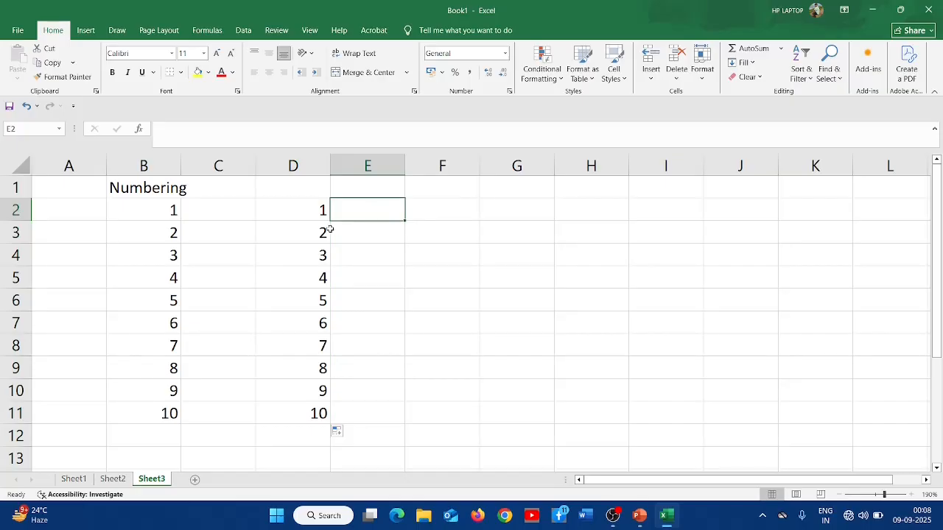
left_click_drag(317, 208, 310, 437)
left_click(183, 393)
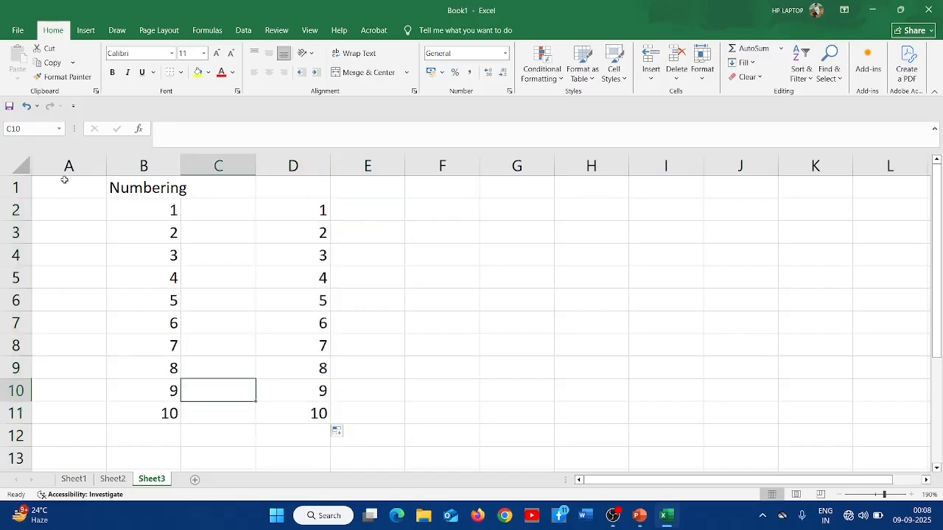
left_click_drag(64, 181, 335, 412)
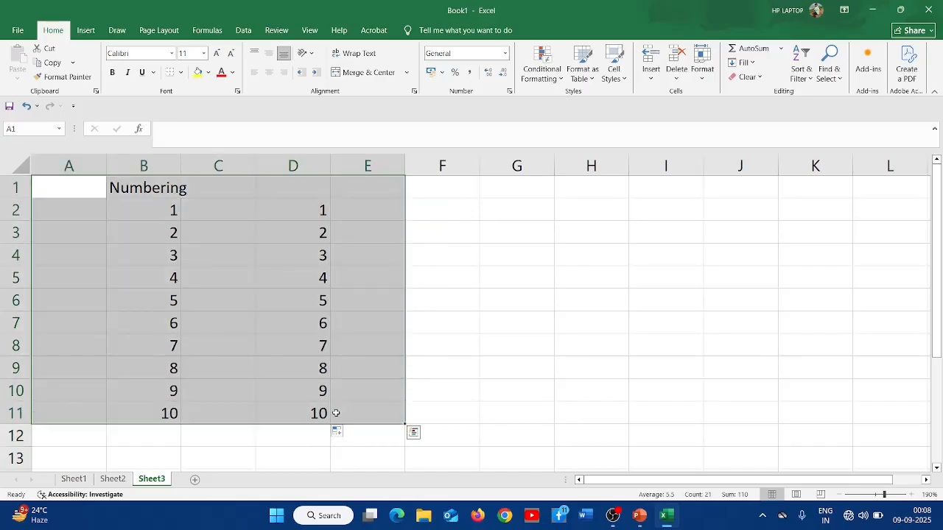
key("Delete")
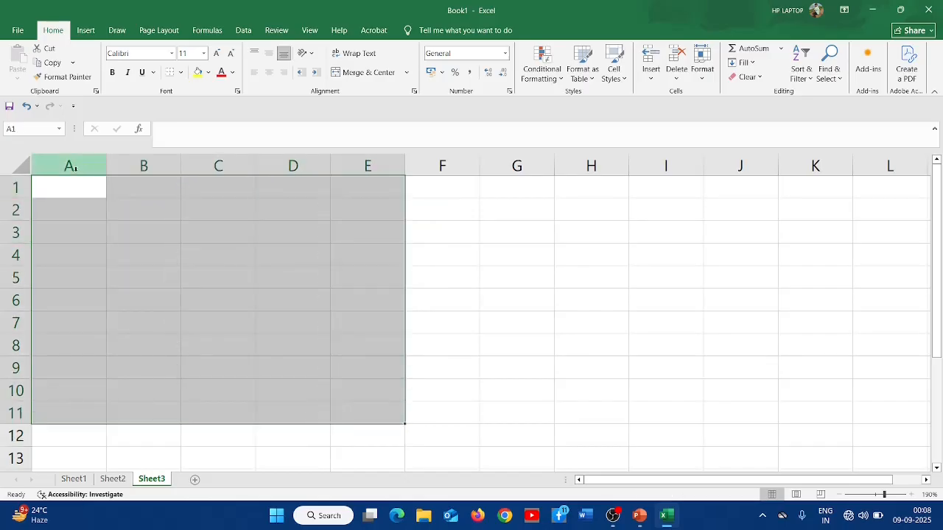
- Enter the title Table in A1 and the number 2 in B2
left_click(78, 190)
type("Table")
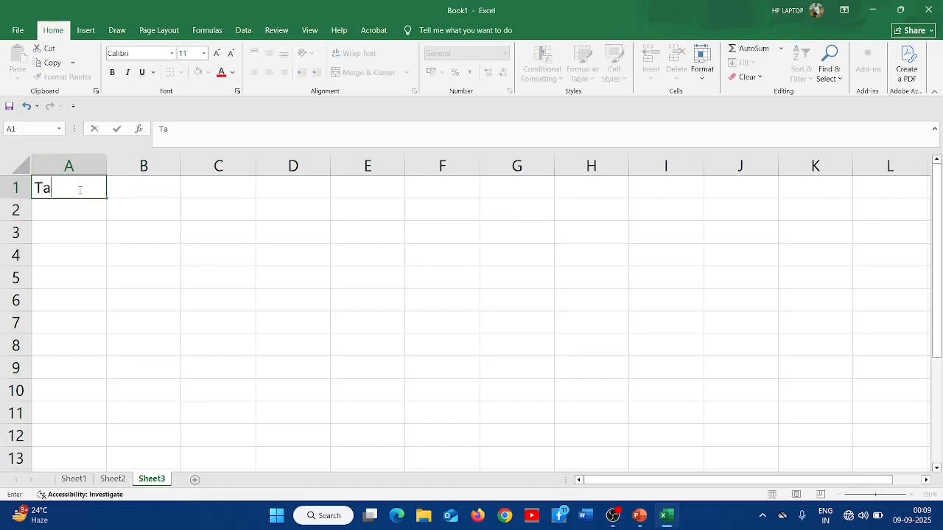
key("Return")
key("Return")
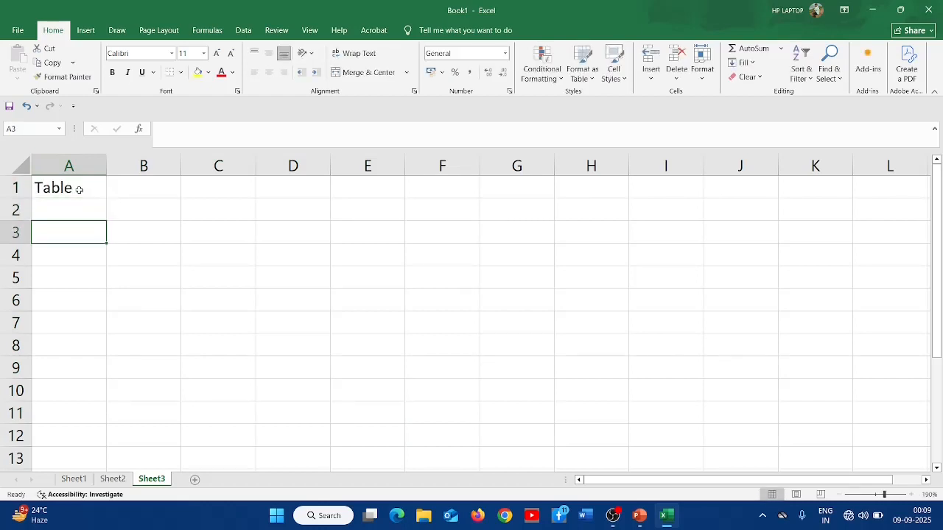
key("Right")
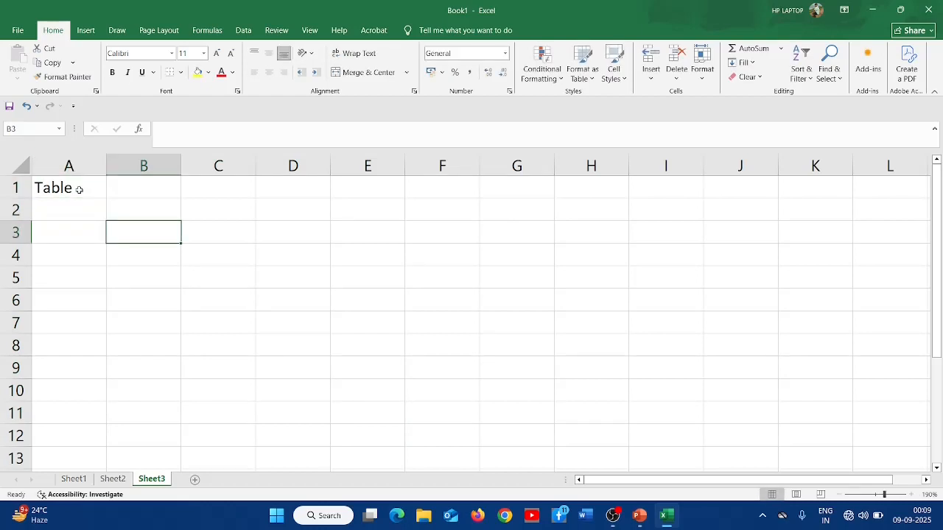
key("Up")
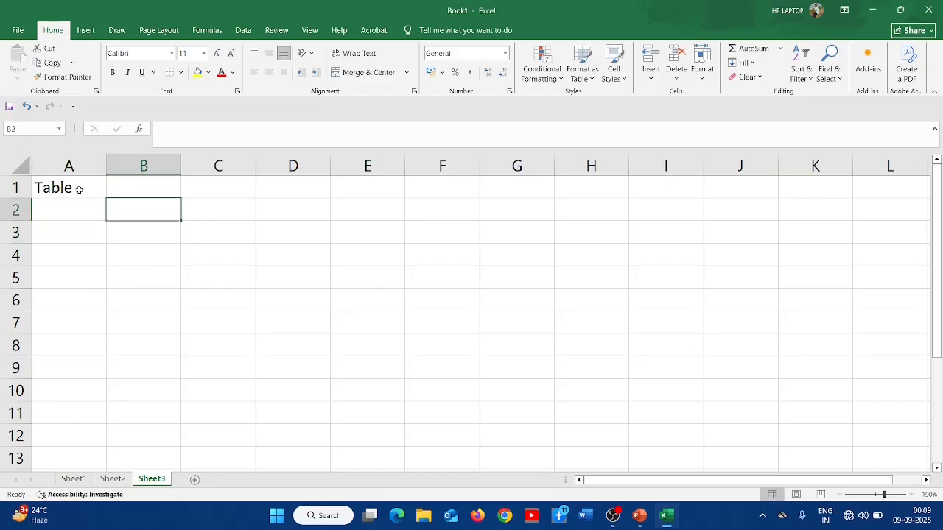
type("2")
key("Return")
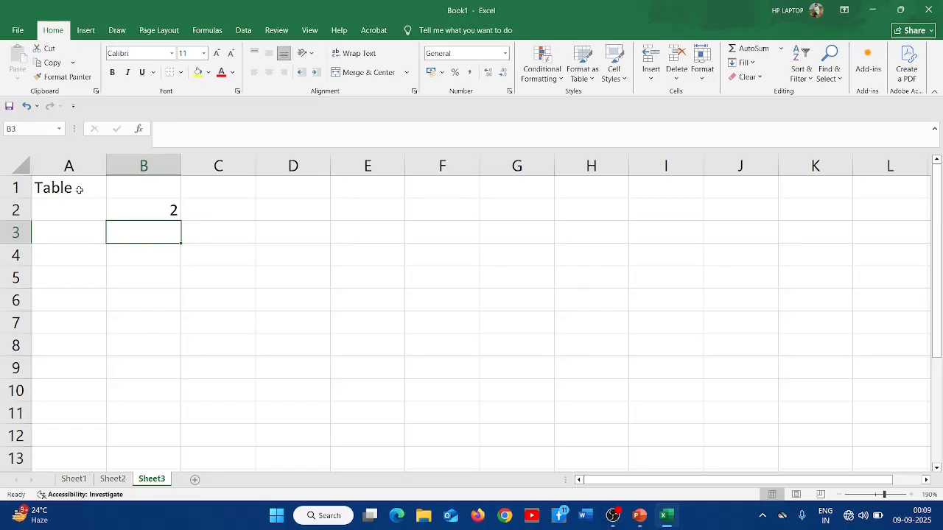
- Label cell A2 as S.no
key("Left")
key("Up")
type("S")
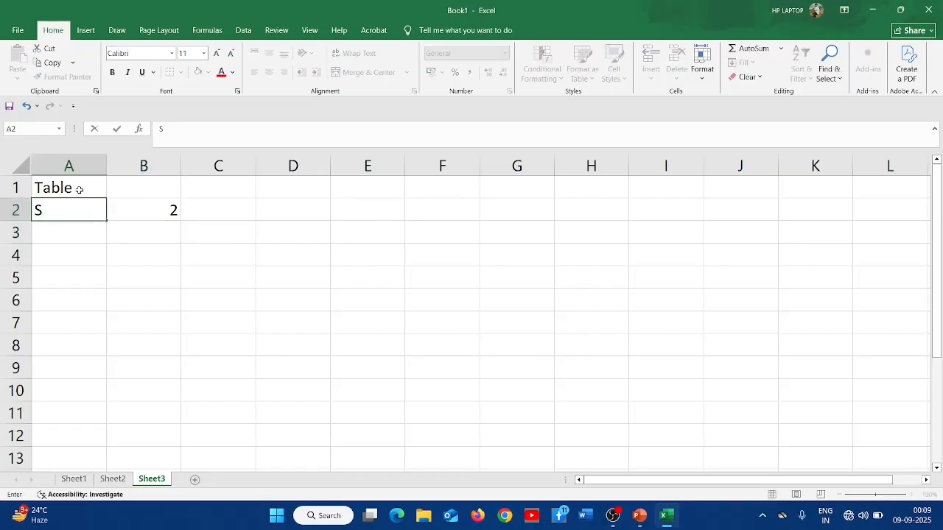
type(".no")
key("Return")
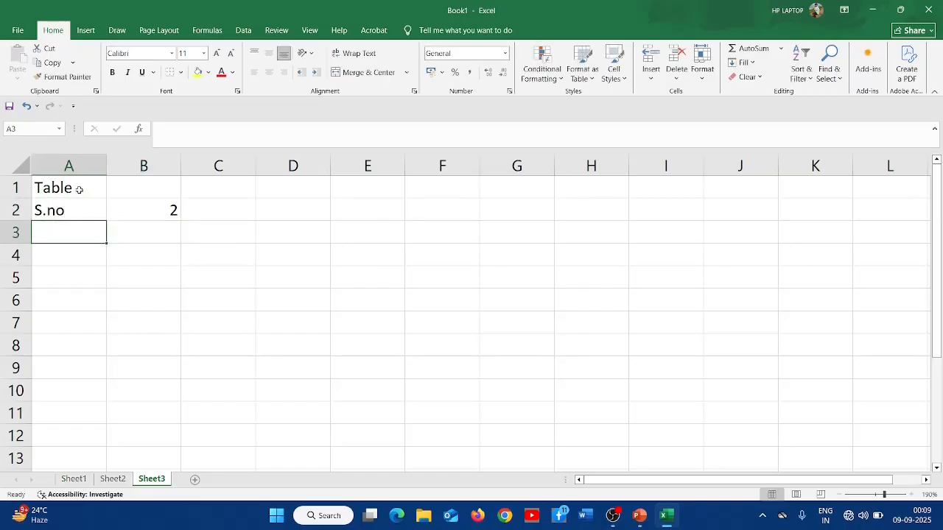
- Enter 1, 2 and 3 in A3:A5 and autofill the serial numbers down to A12
type("1")
key("Return")
type("2")
key("Return")
type("3")
key("Return")
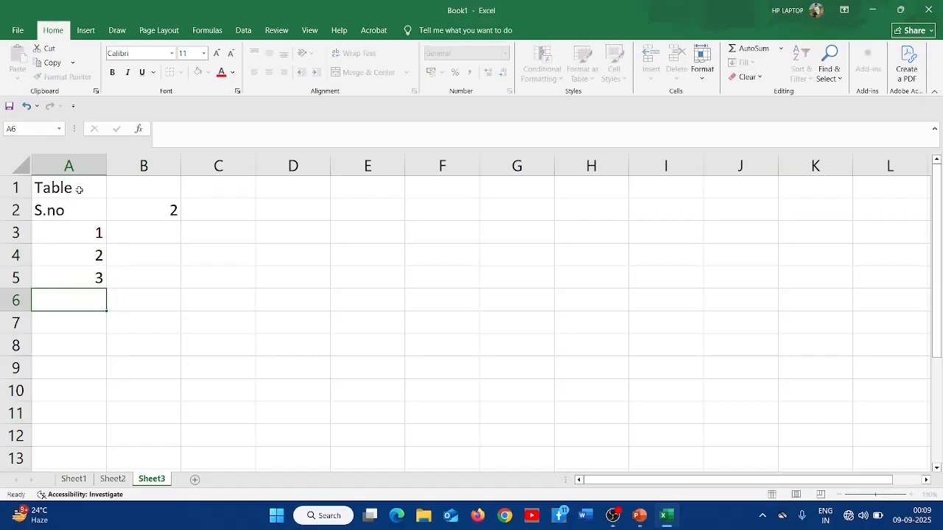
left_click_drag(97, 236, 111, 446)
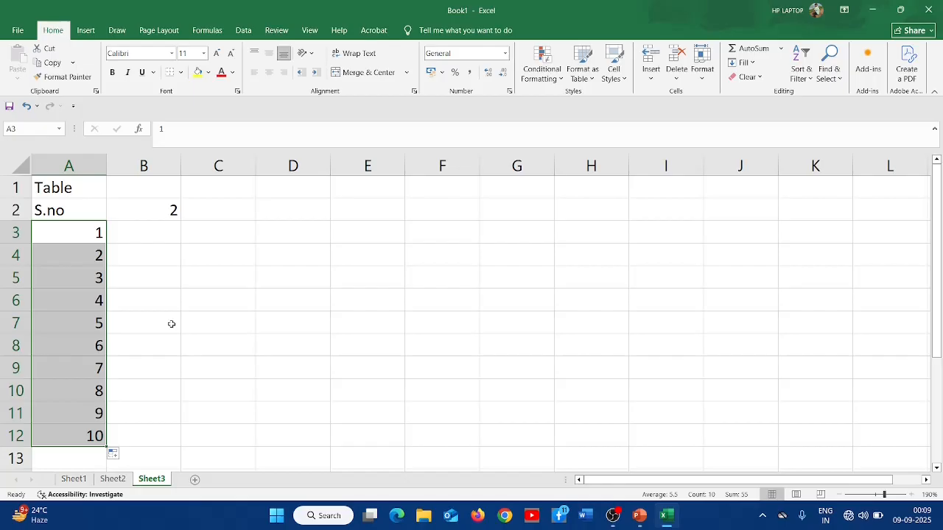
- Enter 2, 4 and 6 in B3:B5 and autofill the multiples of 2 down to B12
left_click(156, 239)
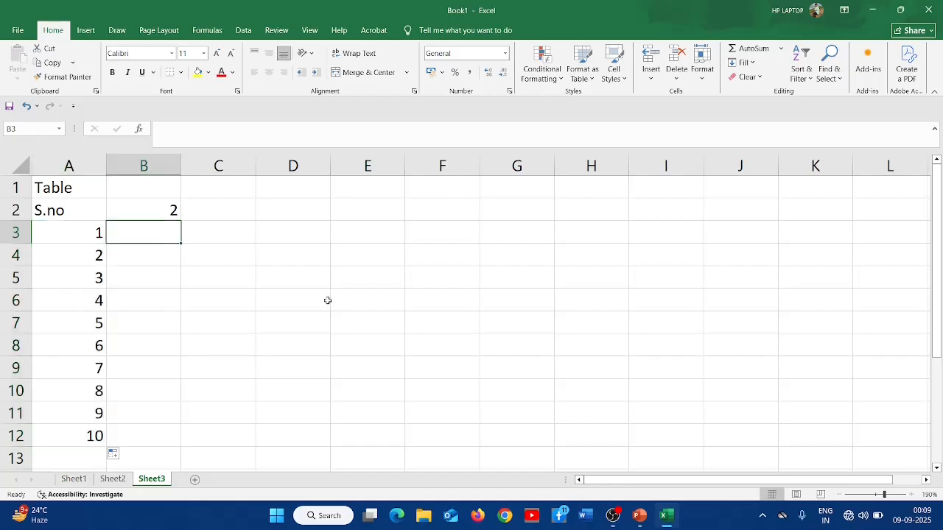
key("Up")
key("Down")
key("Up")
key("Down")
type("2")
key("Return")
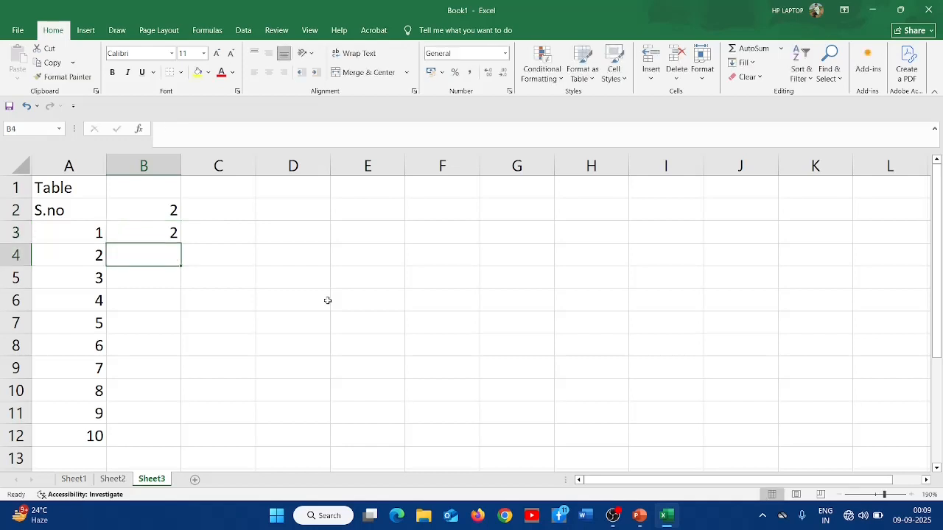
type("4")
key("Return")
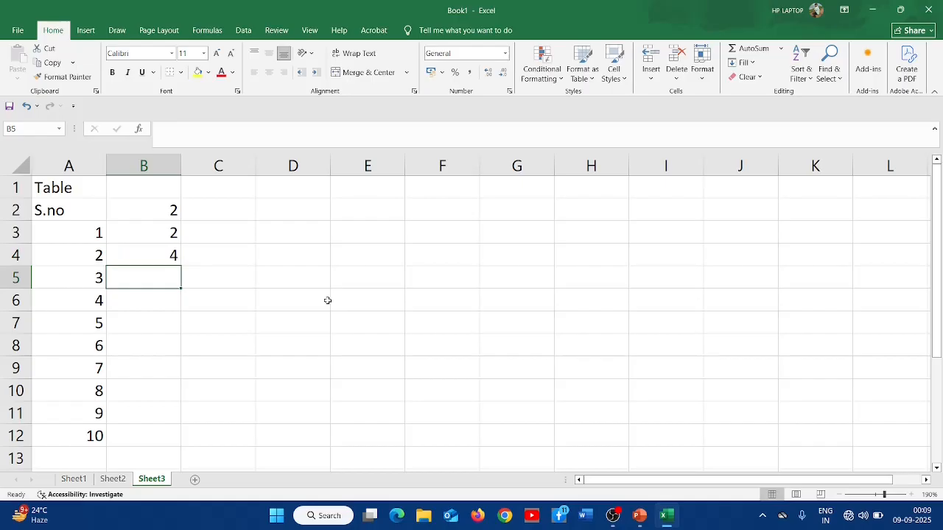
type("6")
key("Return")
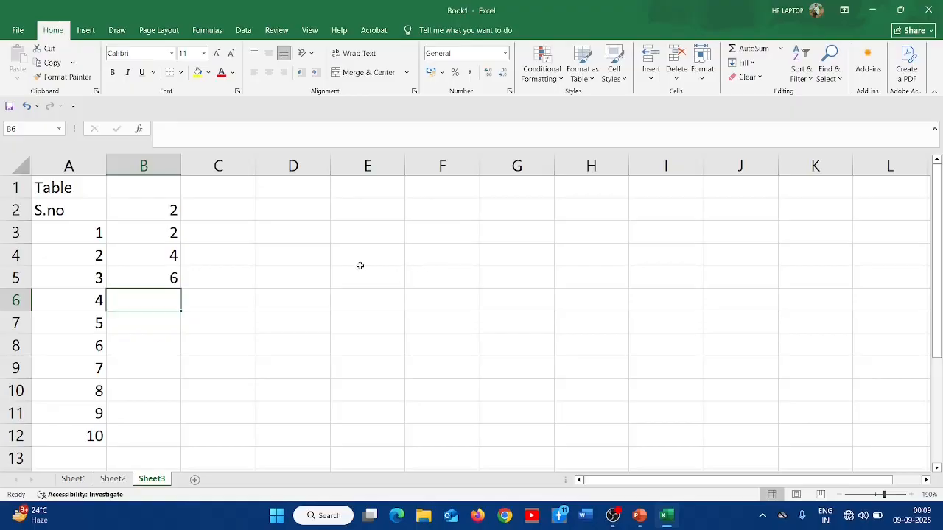
left_click_drag(159, 241, 157, 275)
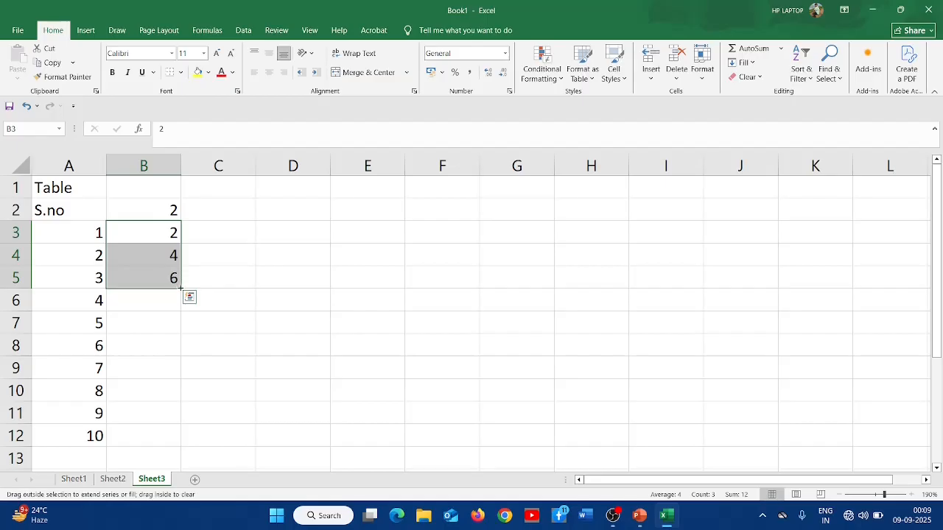
left_click_drag(181, 288, 217, 438)
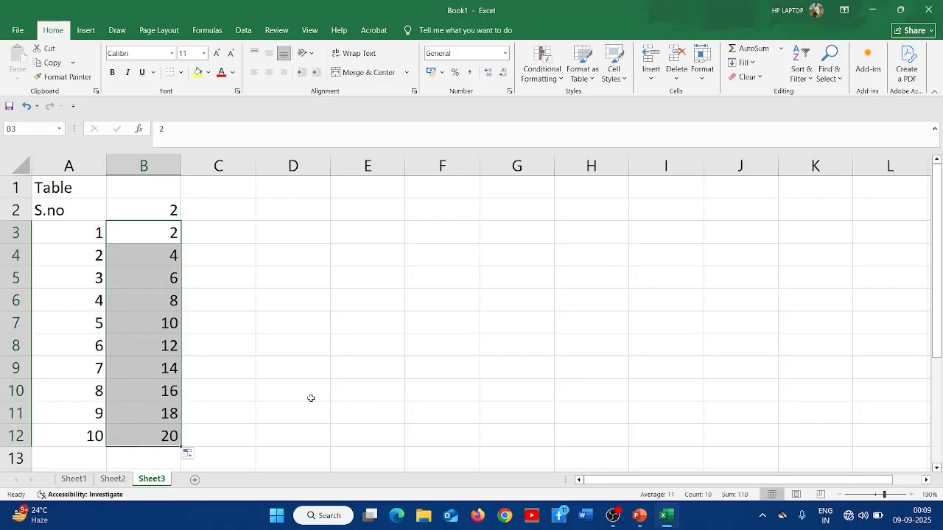
- Insert a blank row above the first serial number at row 3
left_click(142, 228)
key("shift+space")
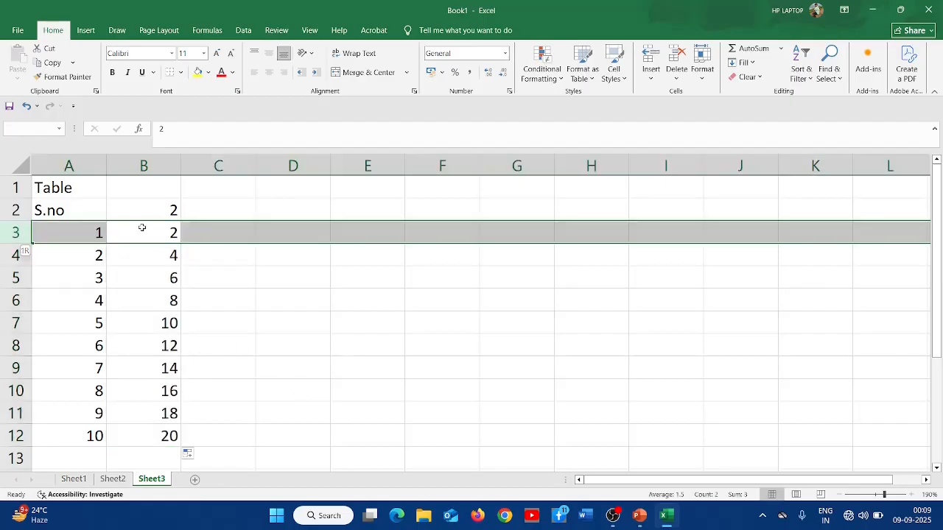
key("ctrl+shift+plus")
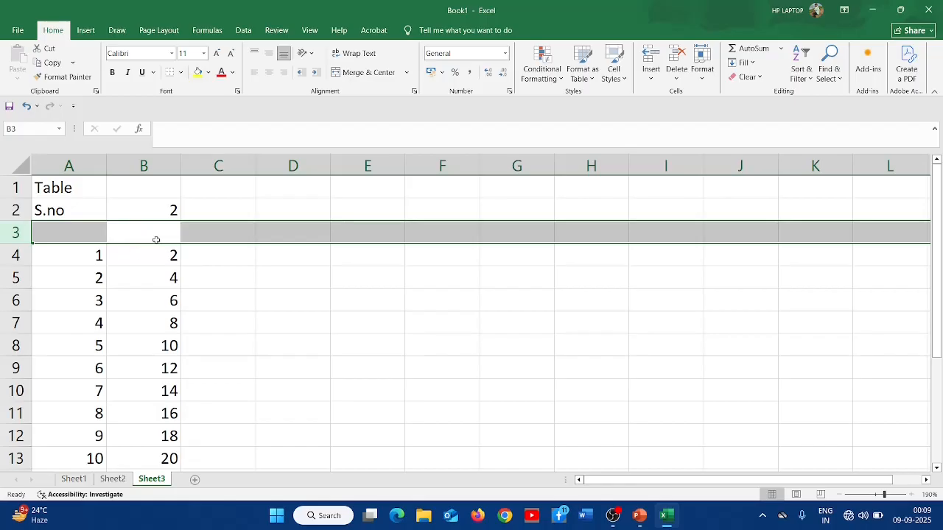
left_click(240, 223)
scroll(237, 225, "down", 1)
scroll(237, 226, "down", 1)
scroll(237, 225, "up", 1)
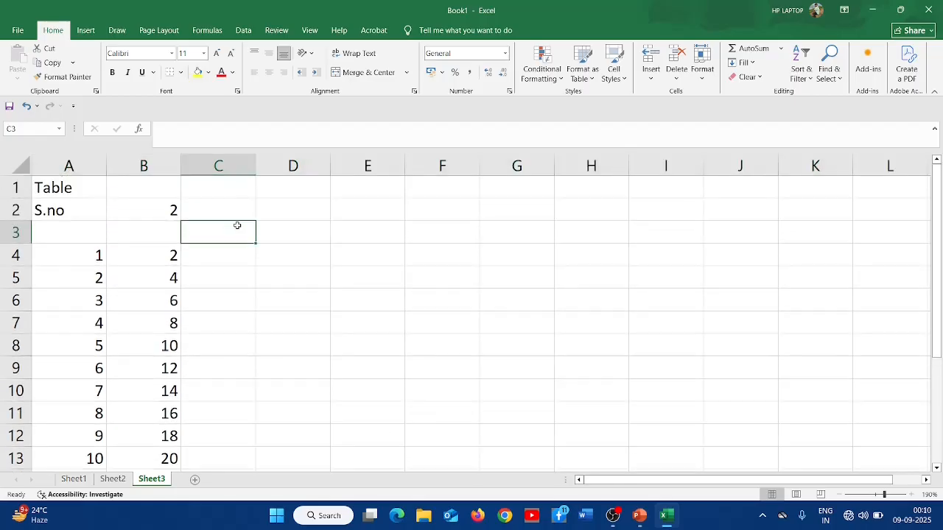
scroll(237, 225, "down", 1, "ctrl")
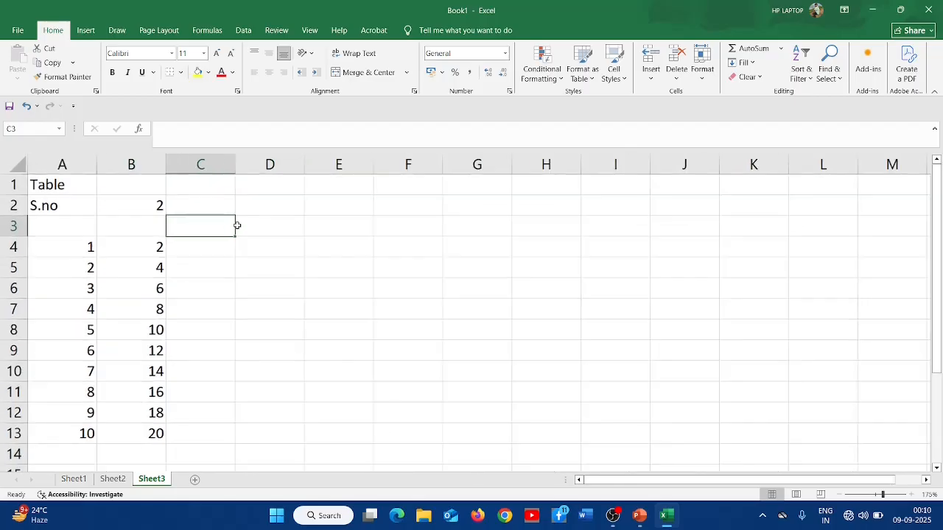
- Enter 3 as the next table header in C2
left_click(144, 207)
left_click(151, 253)
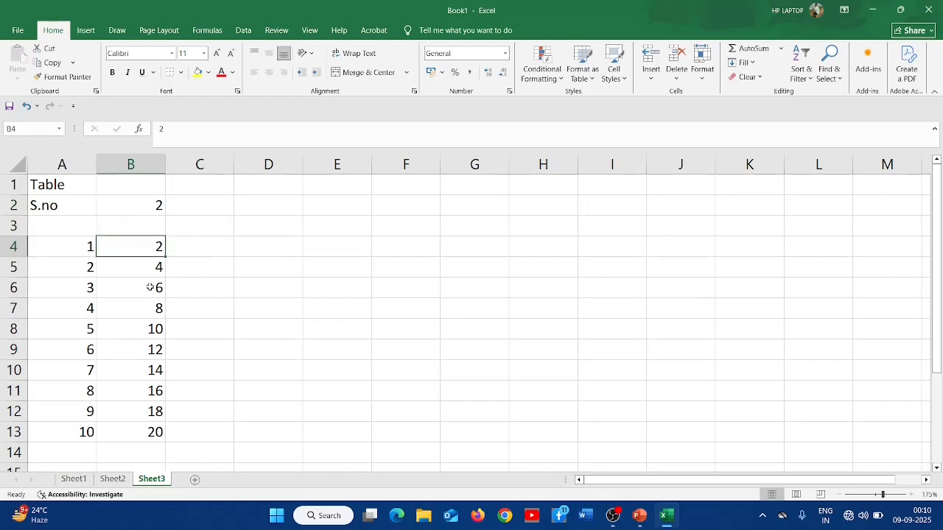
left_click(150, 427)
left_click(221, 198)
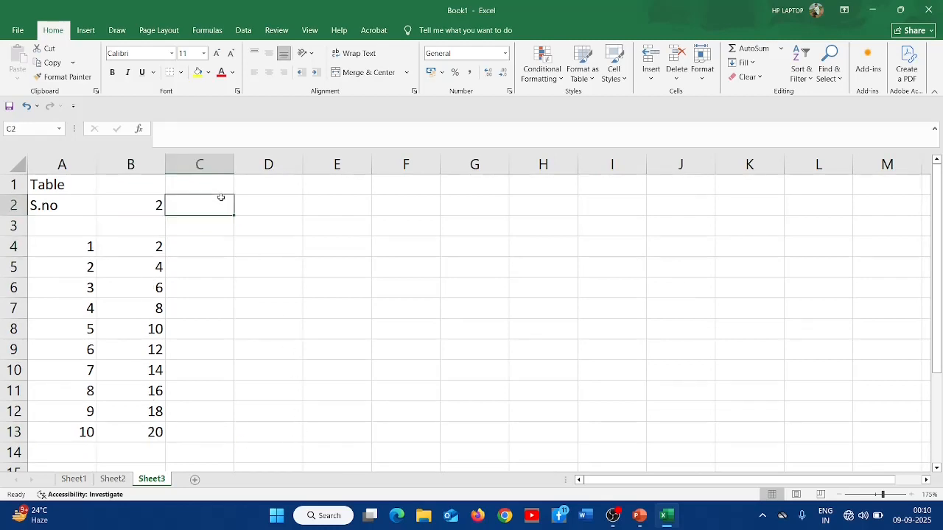
type("3")
key("Return")
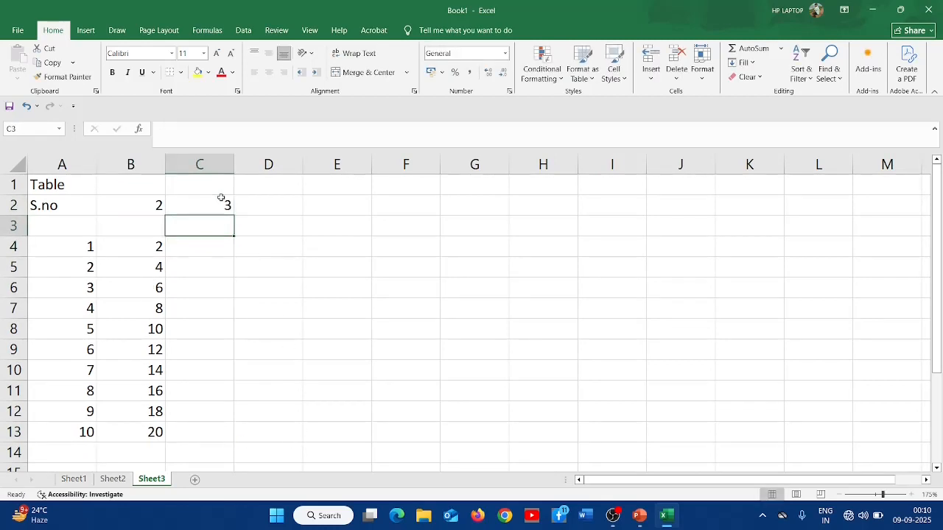
- Enter 3, 6 and 9 in C4:C6 and autofill the multiples of 3 down to C13
key("Down")
key("Down")
key("Up")
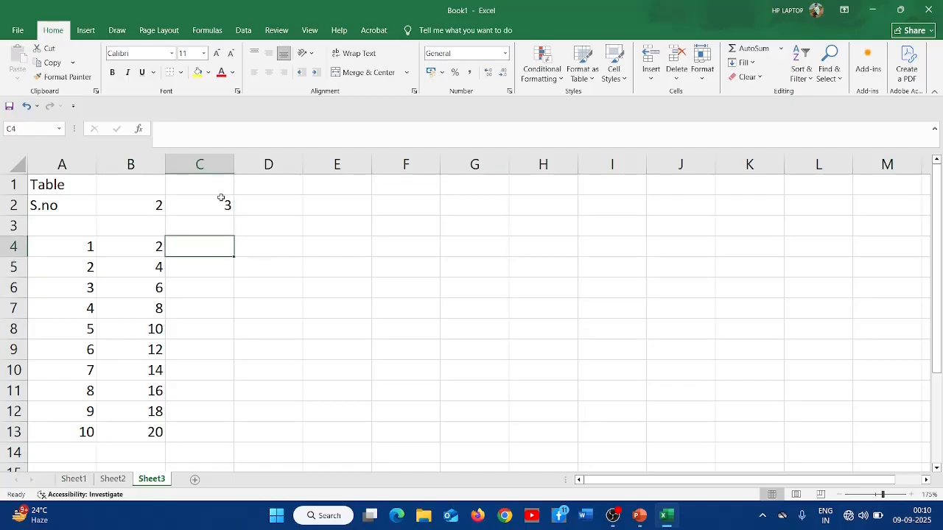
type("3")
key("Return")
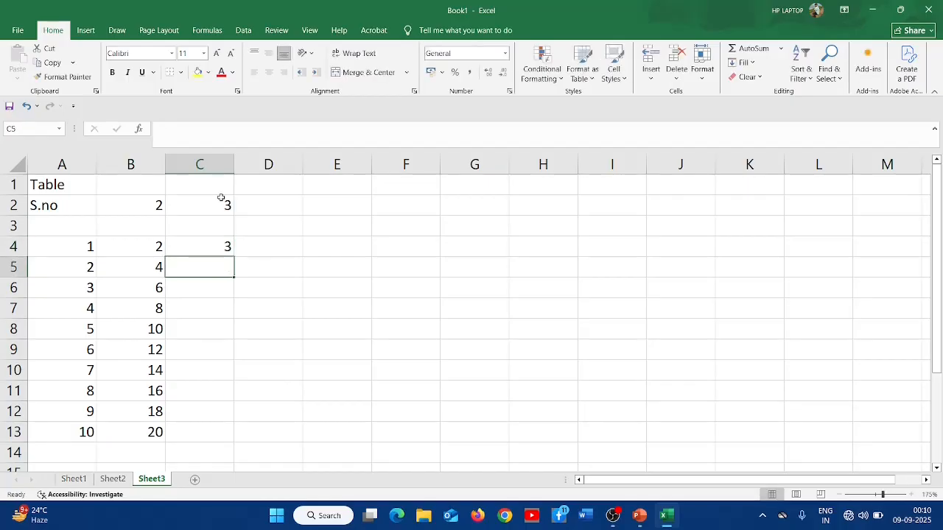
type("6")
key("Return")
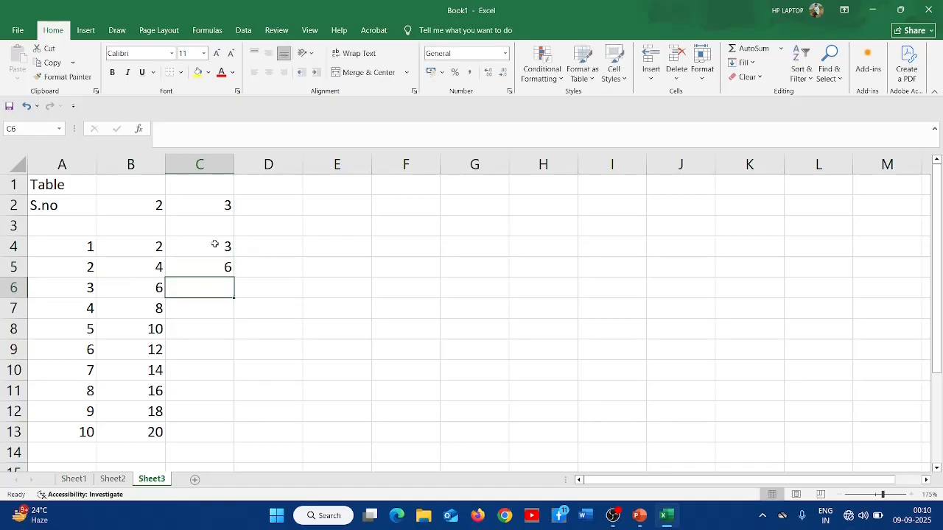
type("9")
key("Return")
left_click_drag(214, 243, 236, 298)
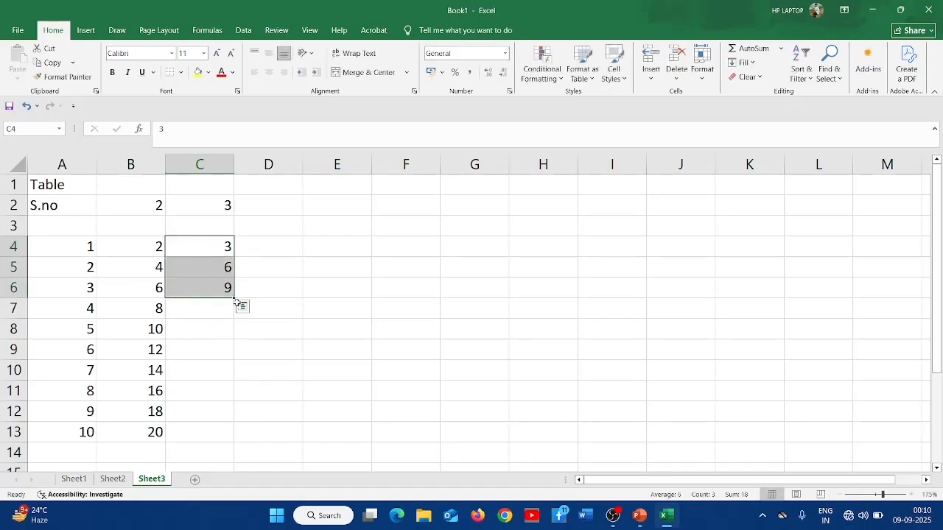
double_click(234, 297)
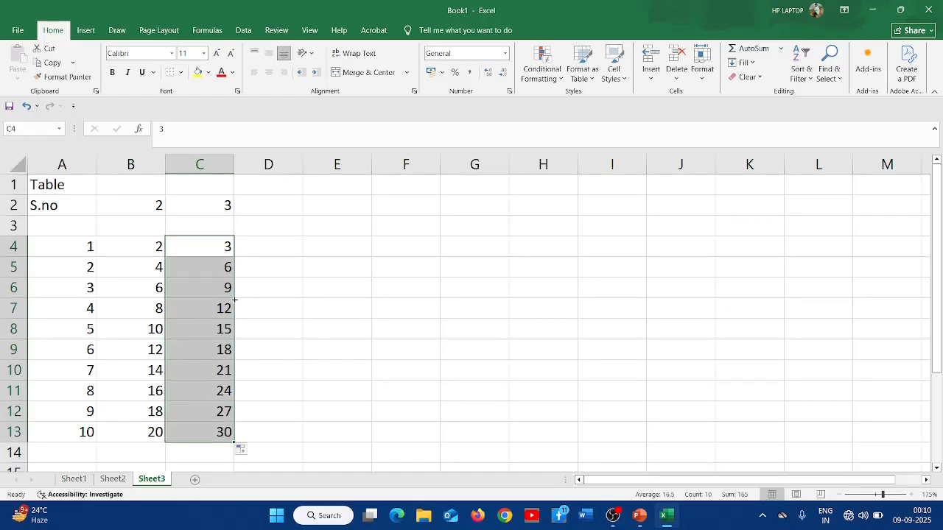
- Enter 4 and 5 in D2:E2 and autofill the header numbers across to J2
left_click(266, 207)
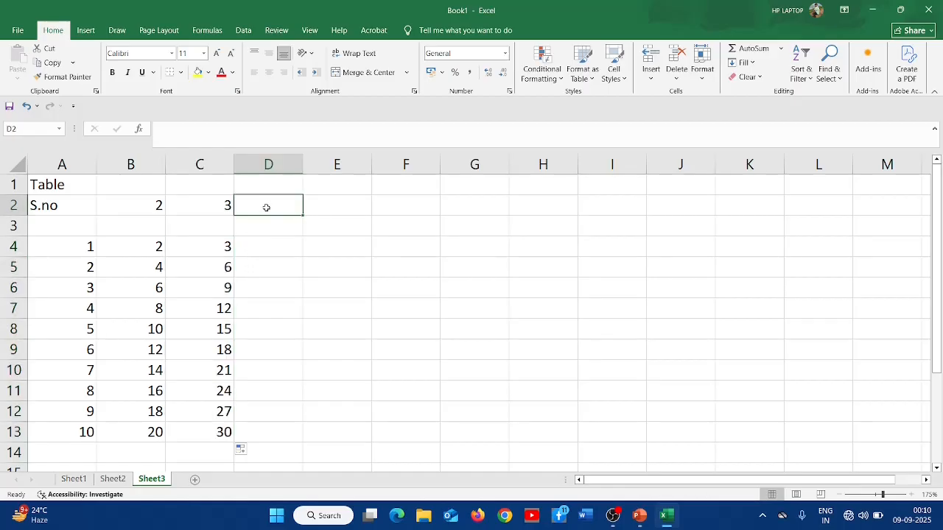
type("4")
key("Tab")
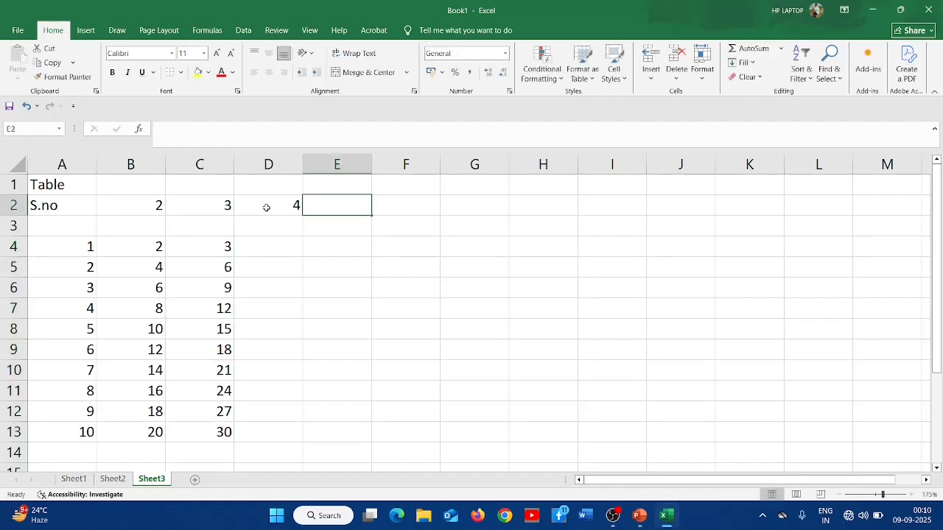
type("5")
key("Tab")
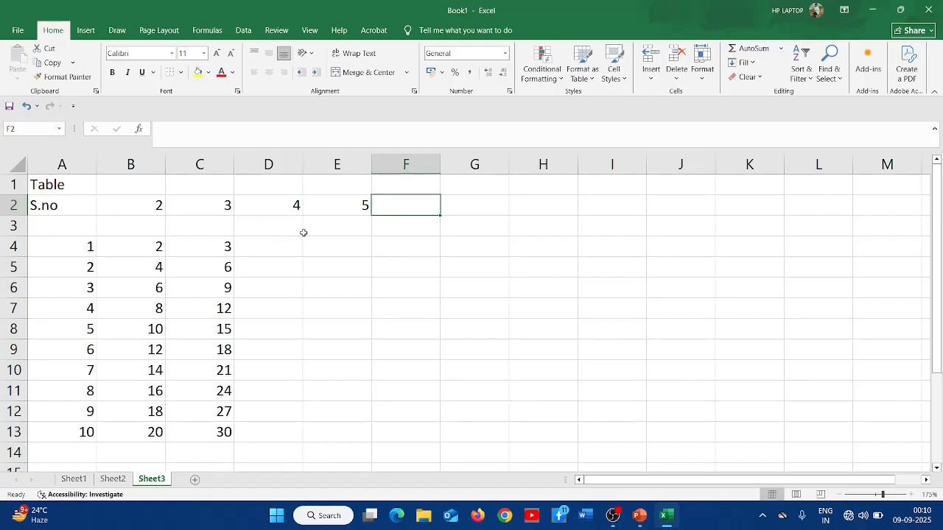
left_click_drag(134, 204, 703, 213)
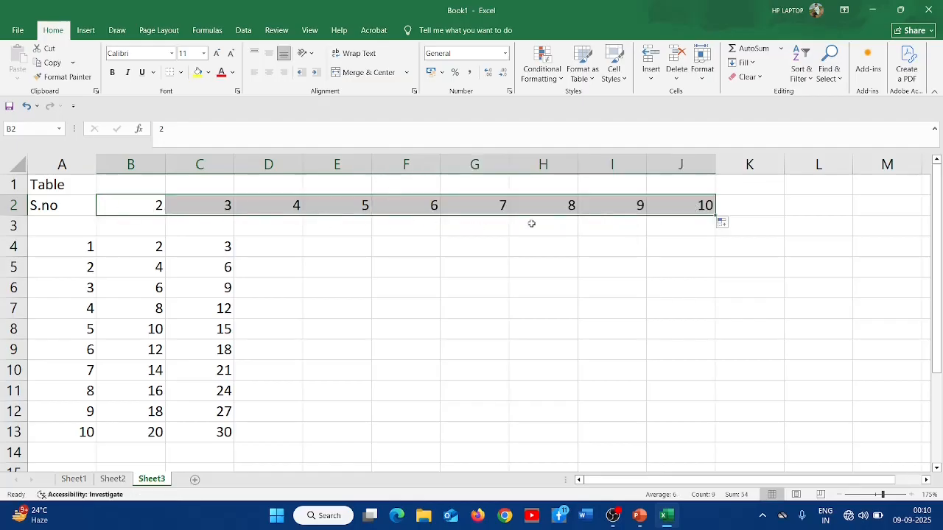
- Enter 4, 8 and 12 in D4:D6 and autofill the multiples of 4 down to D13
left_click(266, 243)
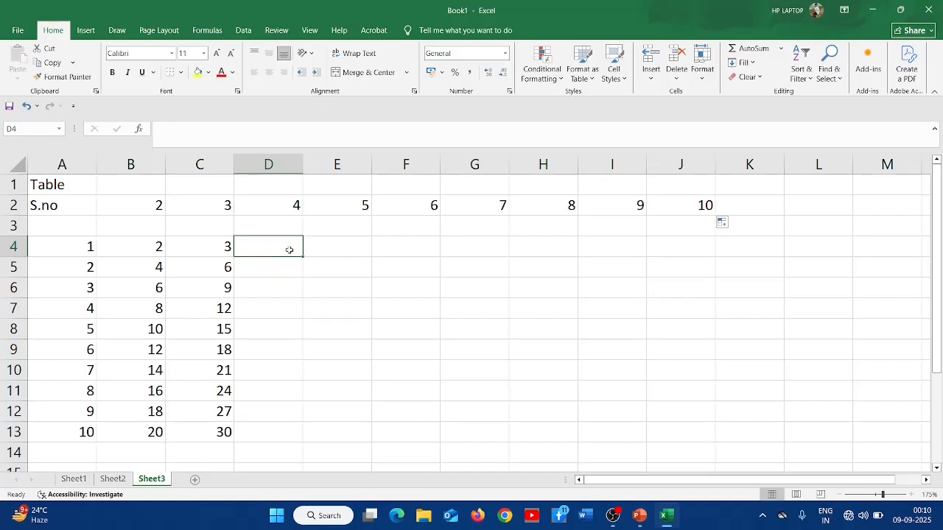
type("4")
key("Return")
type("8")
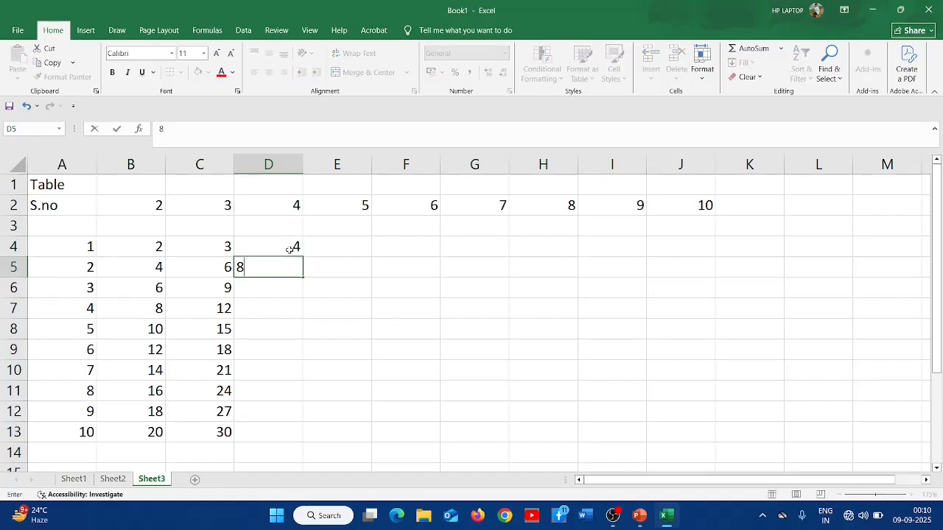
key("Return")
type("16")
key("Return")
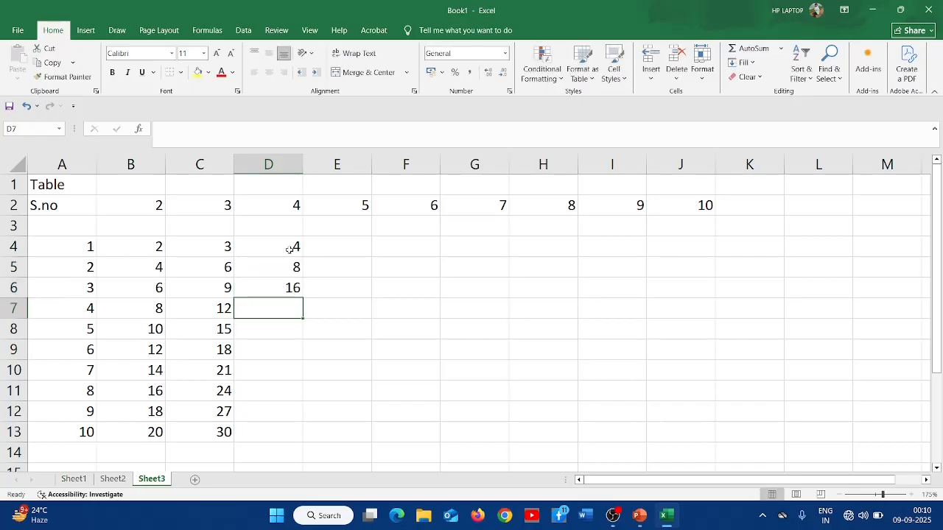
left_click_drag(289, 249, 293, 288)
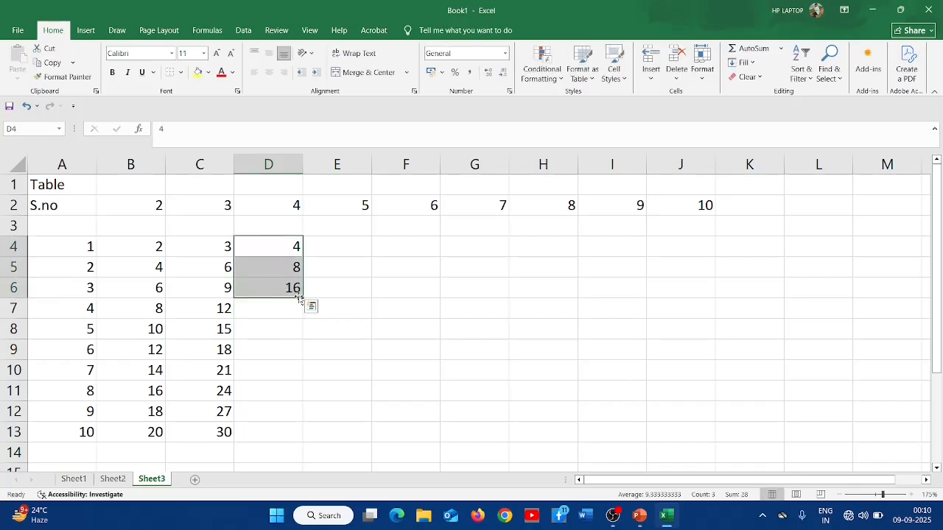
left_click(293, 288)
type("12")
key("Return")
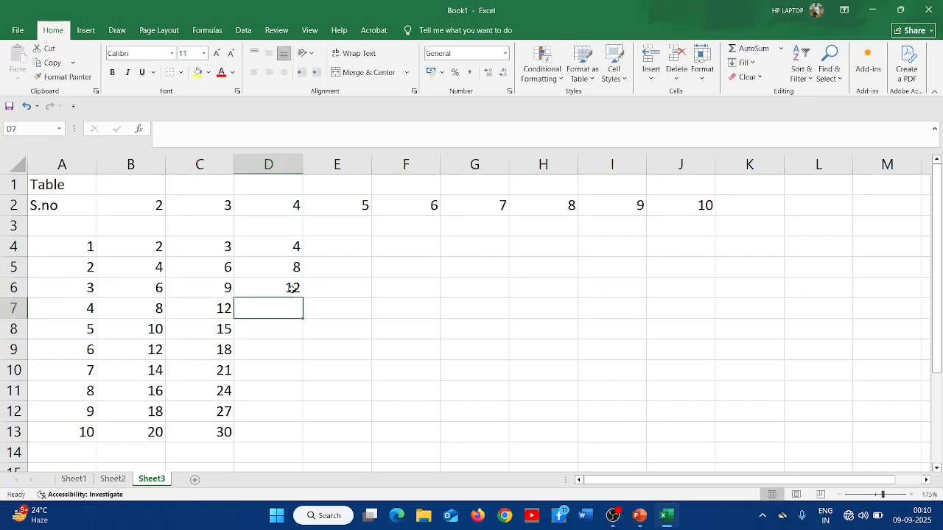
left_click_drag(290, 248, 293, 288)
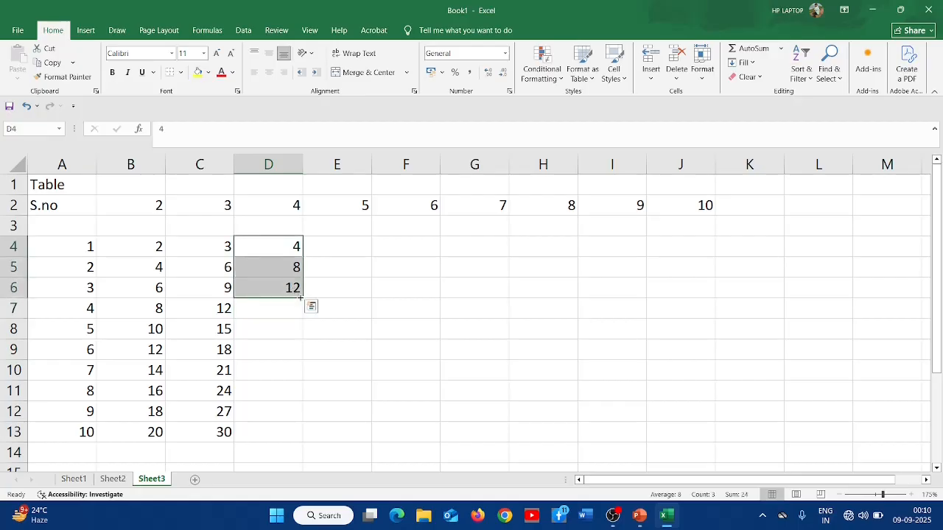
double_click(303, 297)
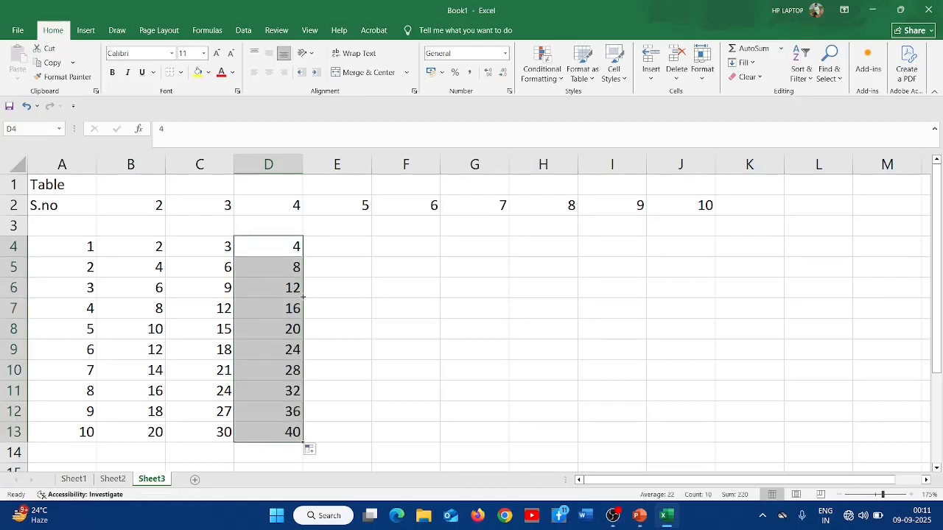
- Enter 5 and 10 in E4:E5 and autofill the multiples of 5 down to E13
left_click(340, 253)
type("5")
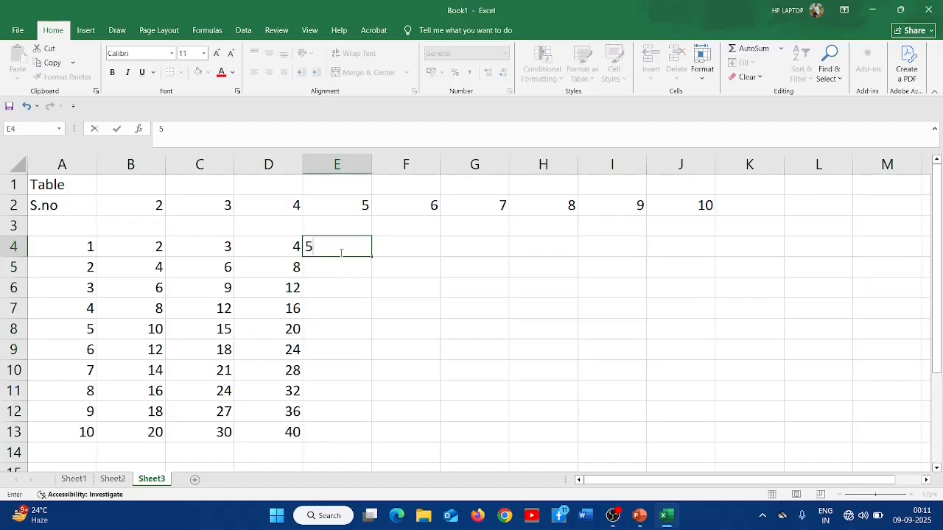
key("Return")
type("10")
key("Return")
left_click_drag(340, 253, 341, 262)
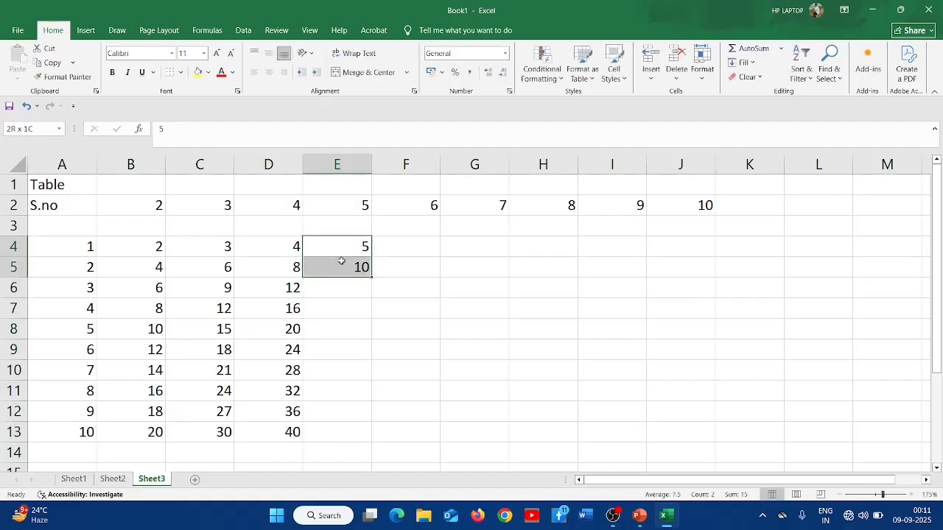
double_click(372, 274)
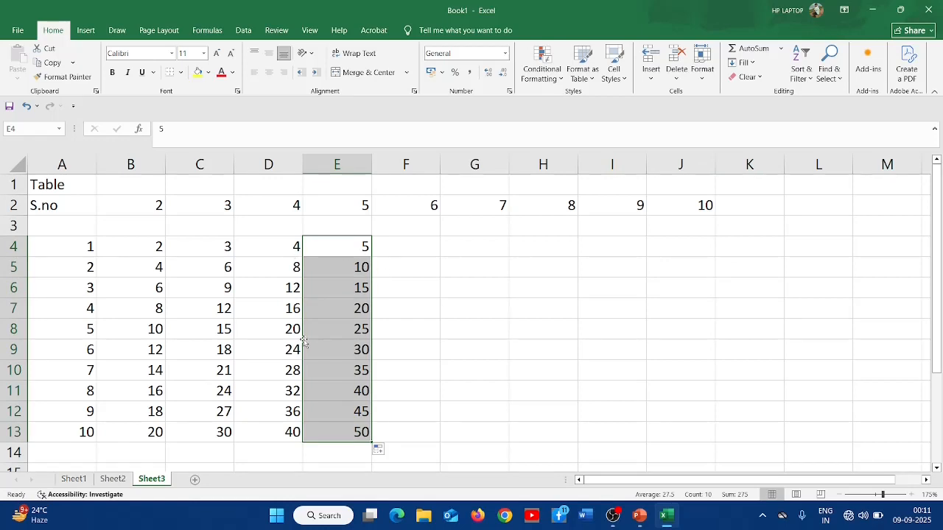
- Autofill rows 4 and 5 across from column E to column J
left_click(413, 248)
left_click_drag(130, 246, 361, 249)
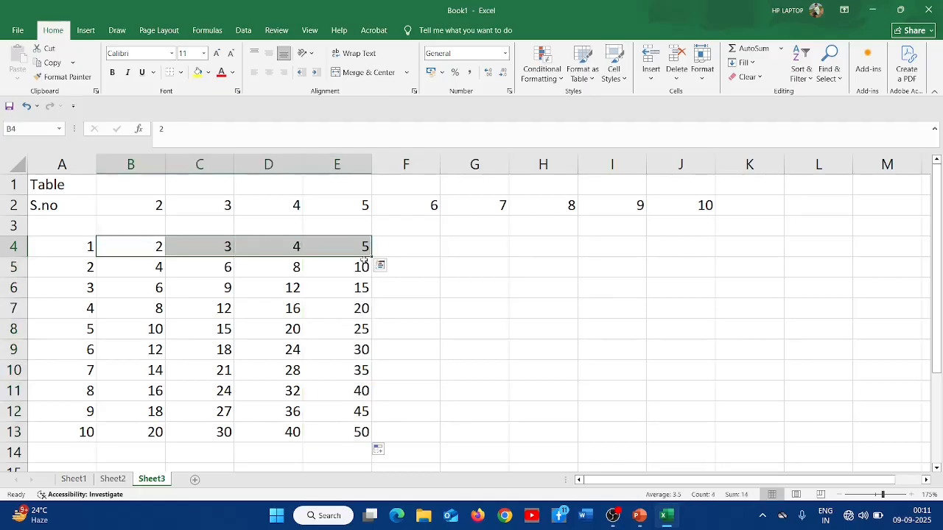
left_click_drag(721, 266, 709, 268)
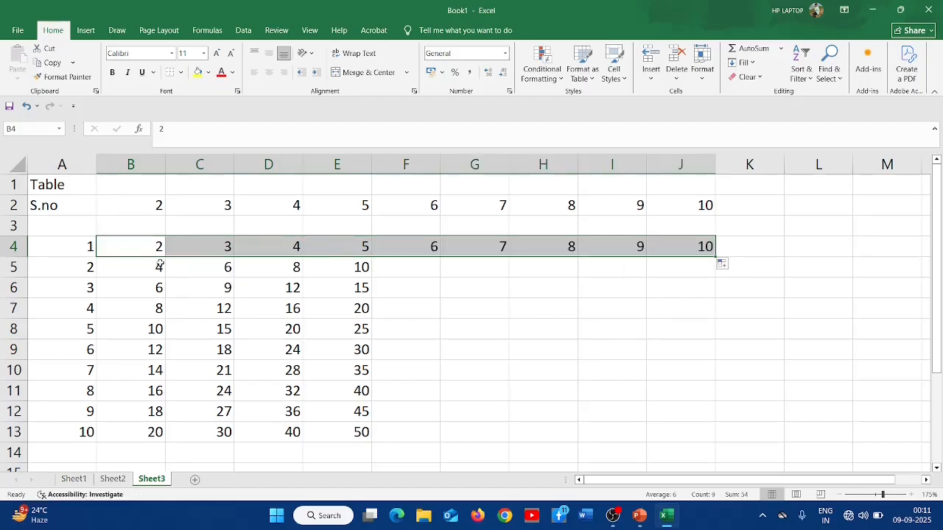
left_click_drag(159, 265, 694, 282)
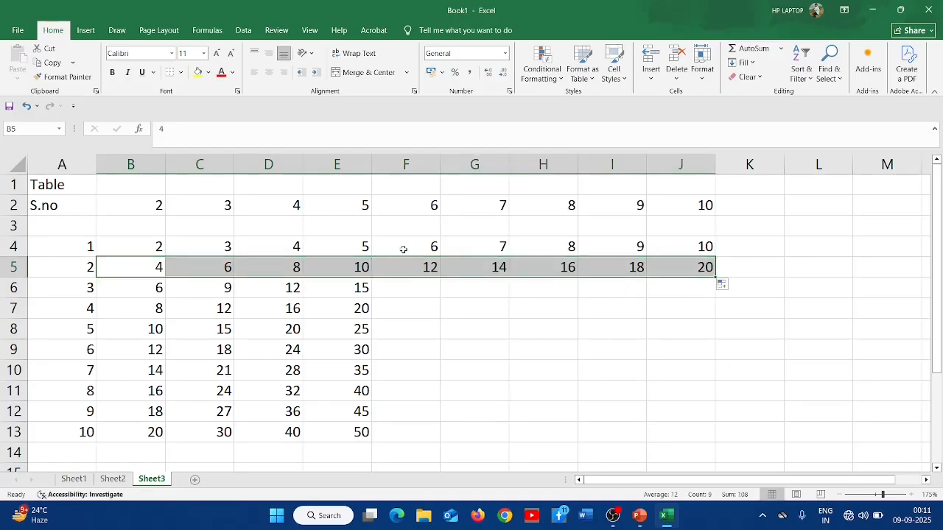
- Autofill the multiples of 6 through 10 down columns F to J to row 13
left_click_drag(417, 245, 433, 440)
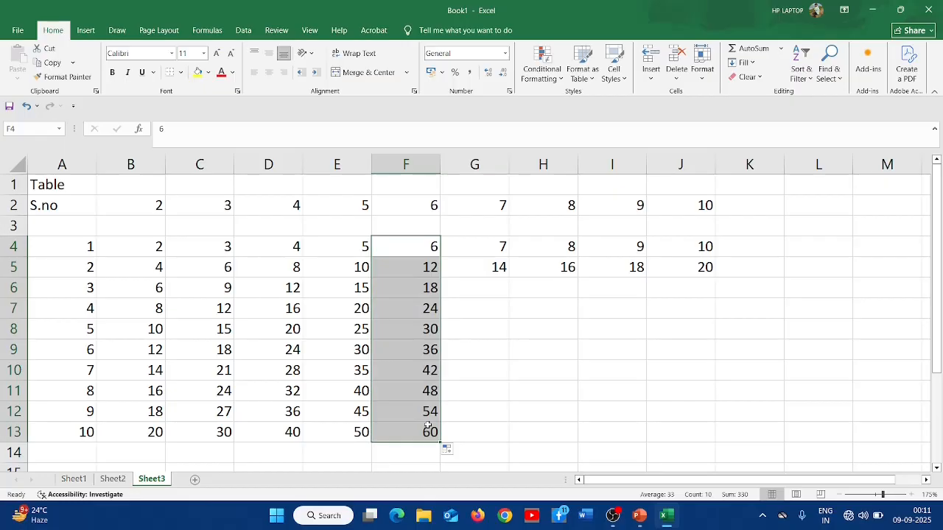
left_click_drag(489, 247, 510, 439)
left_click_drag(565, 247, 572, 439)
left_click_drag(634, 247, 646, 440)
left_click_drag(696, 246, 700, 266)
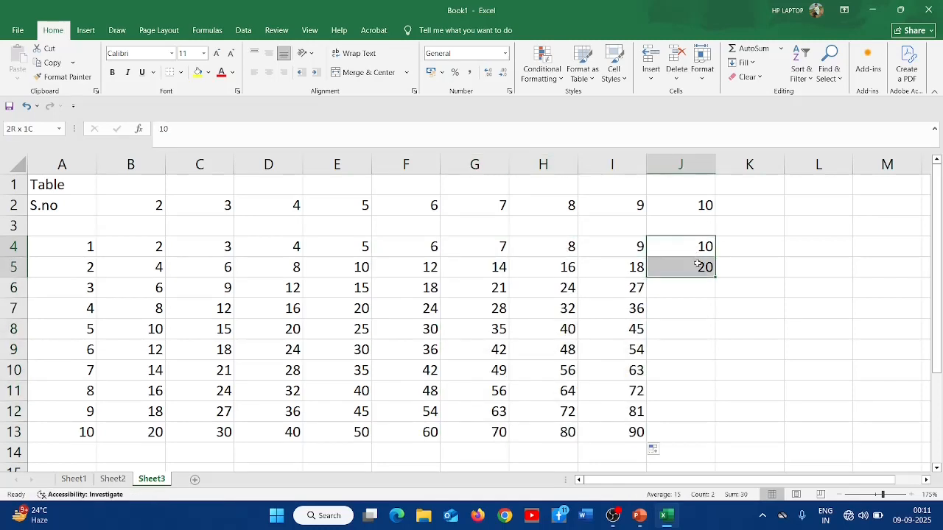
double_click(713, 277)
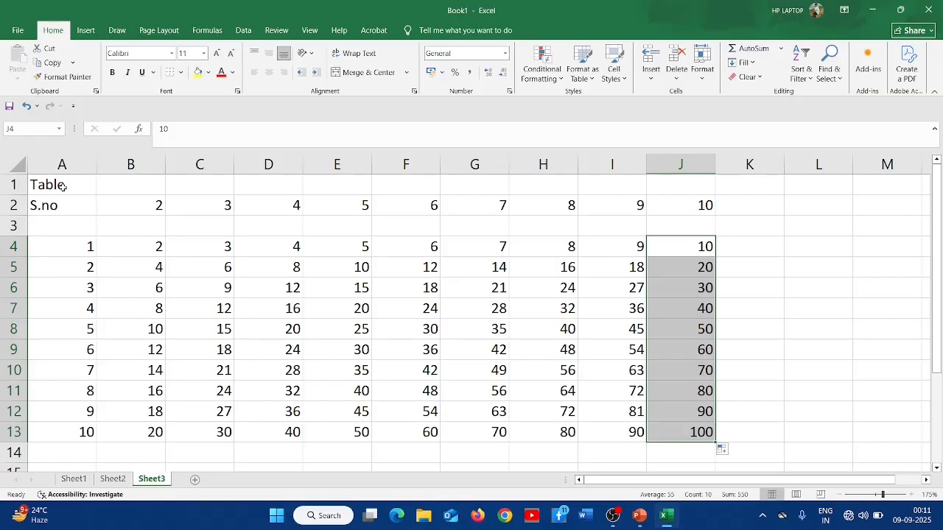
- Apply All Borders to the whole table range A1:J13
left_click_drag(69, 189, 71, 207)
left_click_drag(140, 237, 675, 432)
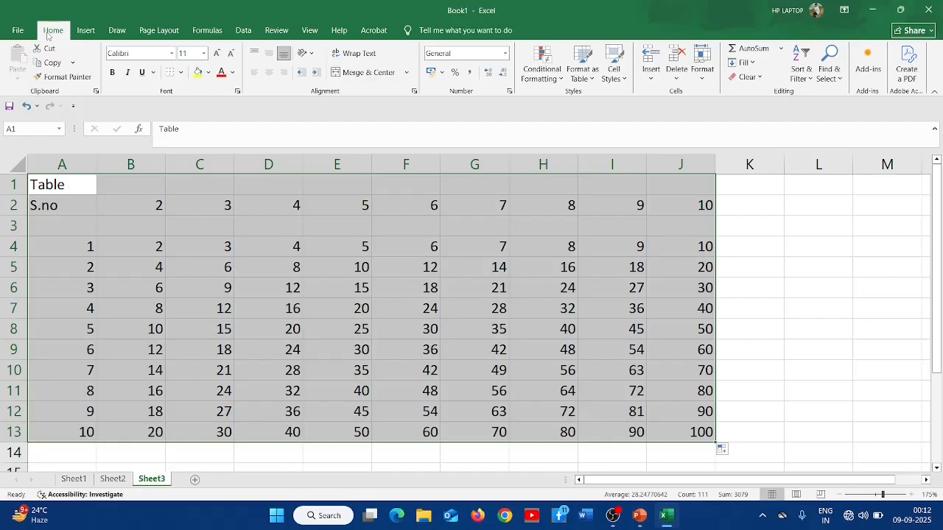
left_click(182, 73)
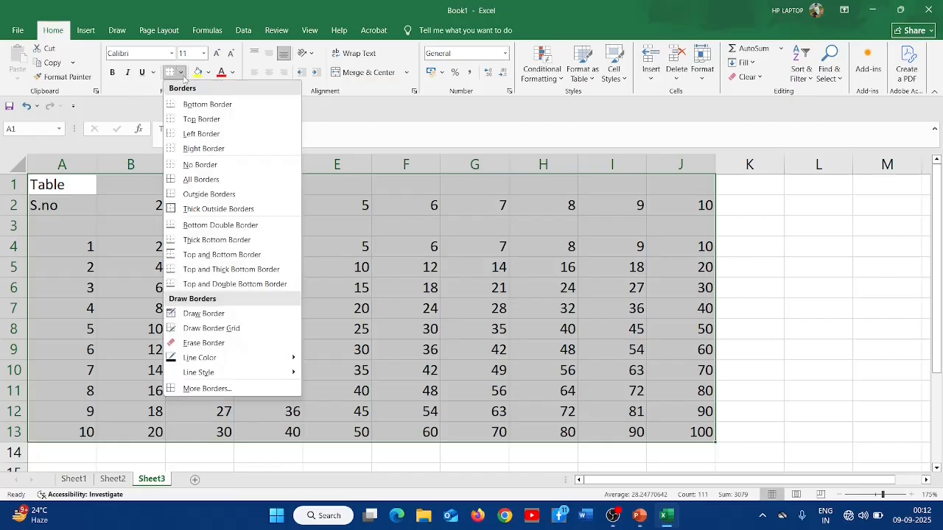
left_click(207, 181)
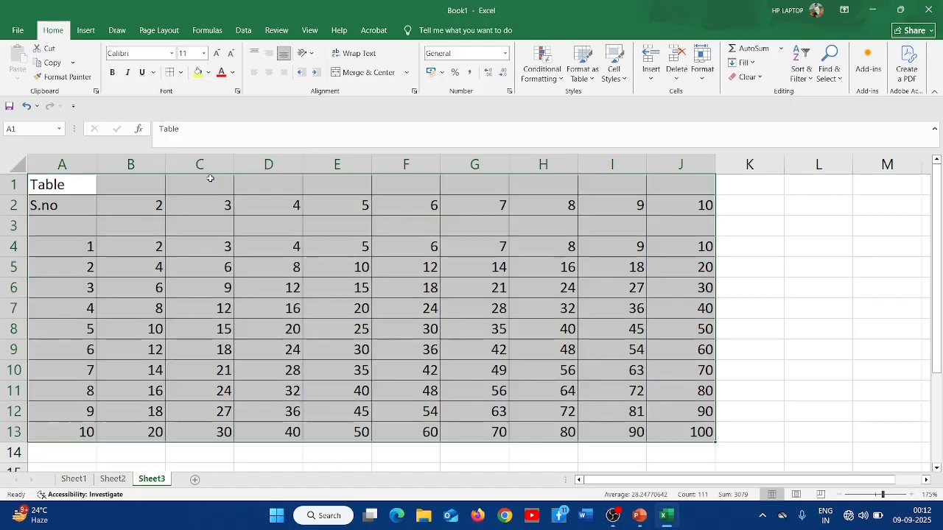
left_click(385, 308)
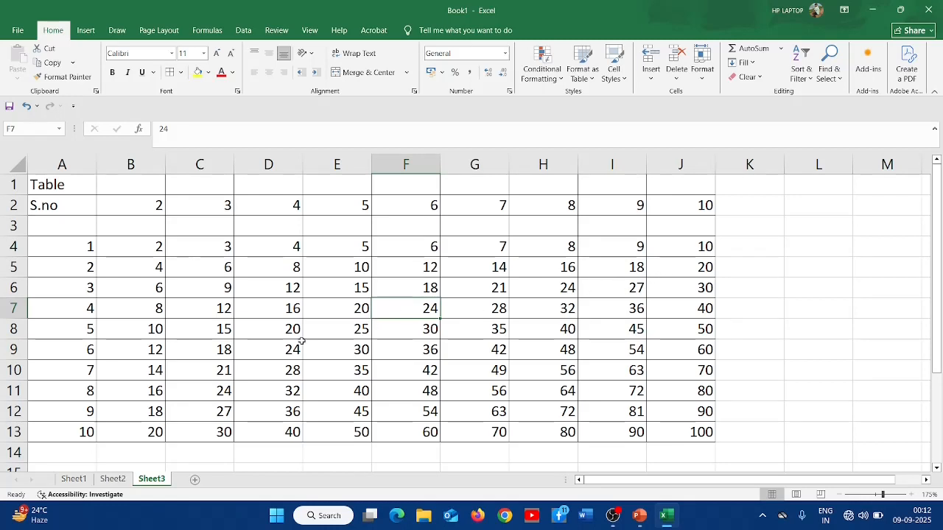
- Add a new sheet and enter the heading Months in C2
left_click(196, 480)
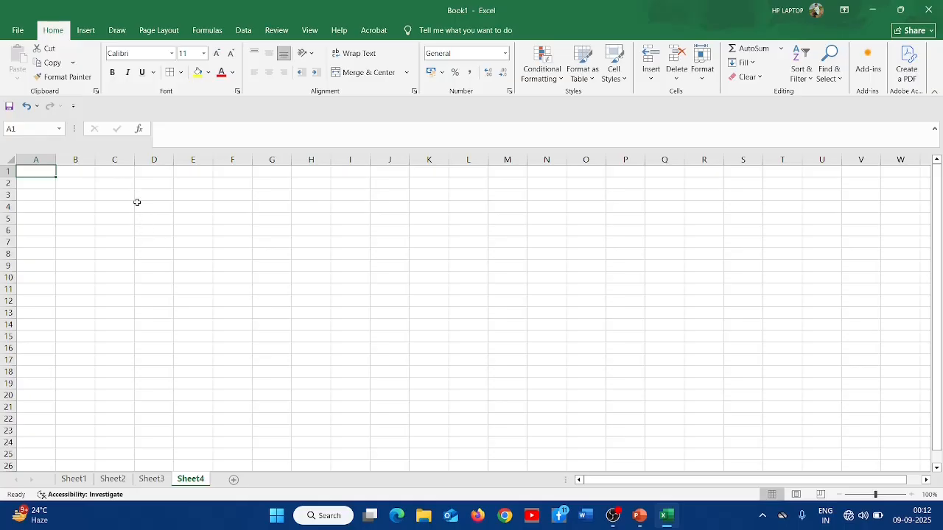
left_click(110, 183)
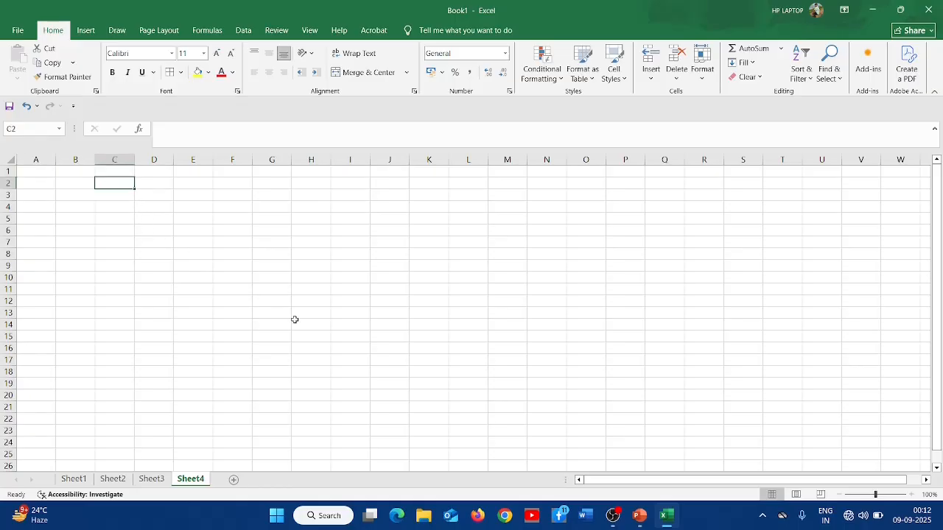
type("M")
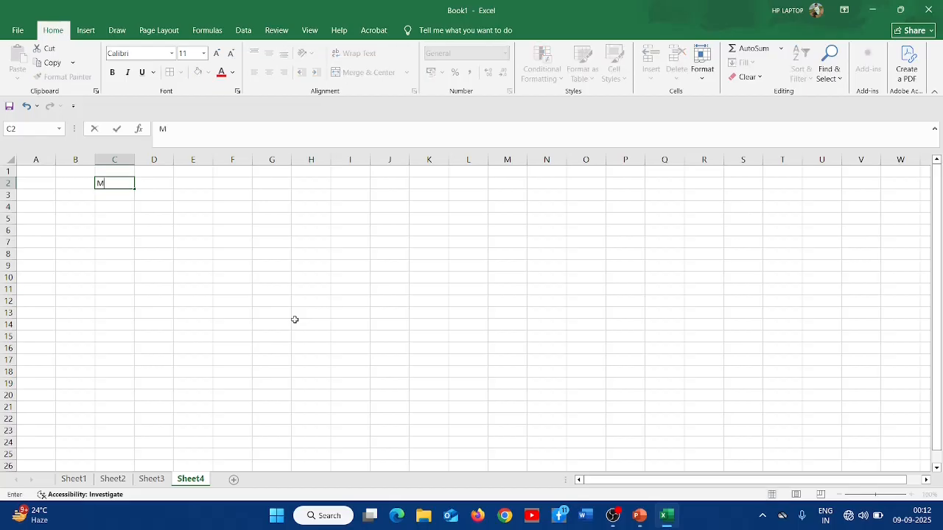
type("ony")
type("ths")
key("Return")
key("Return")
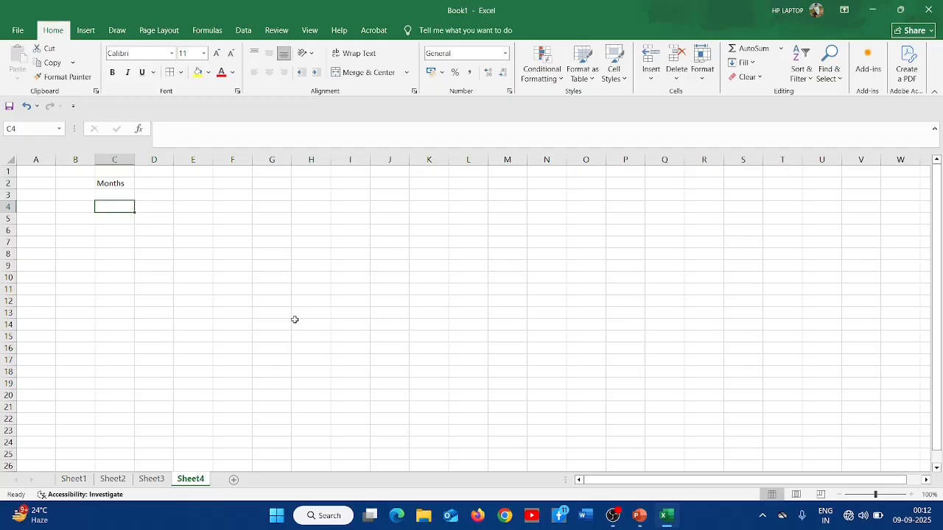
- Enter January and February in C4:C5 and autofill the month names down to C15
type("Janu")
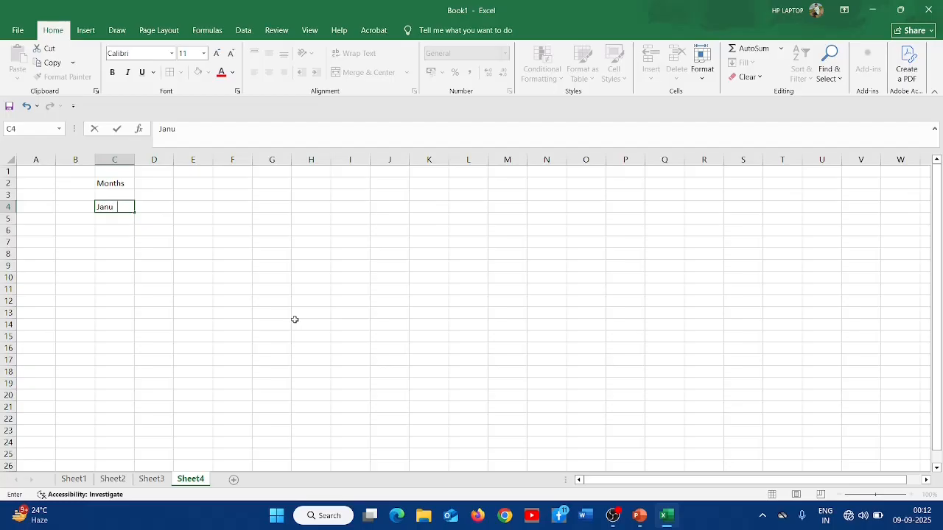
type("ary")
key("Return")
type("Feb")
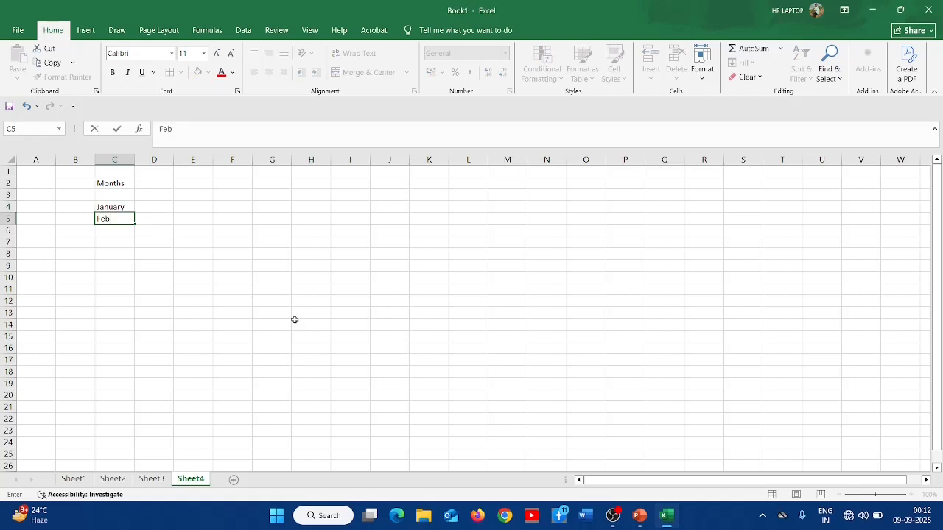
type("ruary")
key("Return")
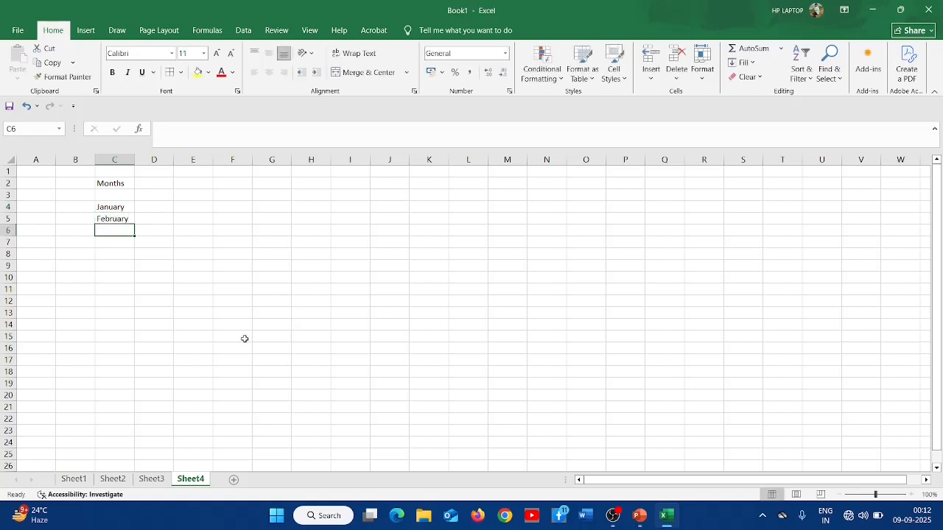
left_click_drag(118, 209, 134, 341)
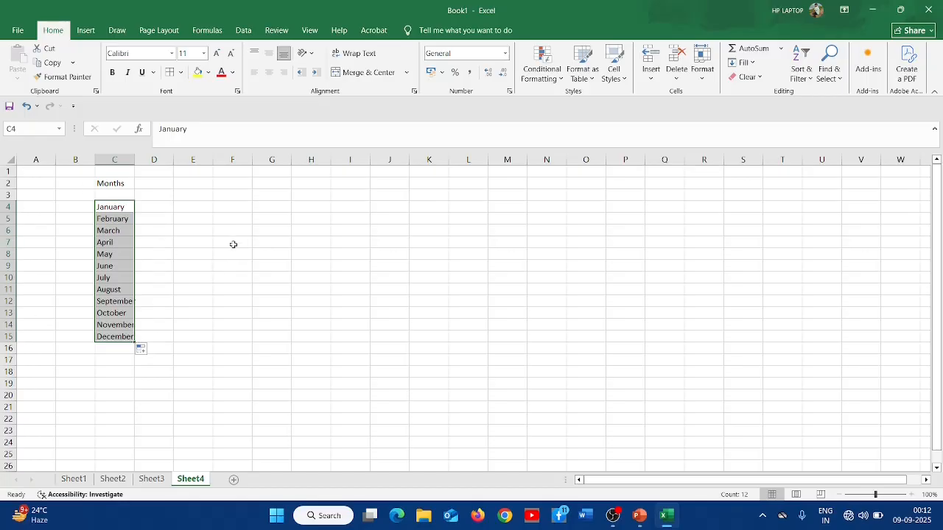
- Enter 1, 2 and 3 in B4:B6 and autofill the serial numbers down to B15
scroll(231, 253, "up", 1)
scroll(232, 254, "up", 1)
left_click(118, 224)
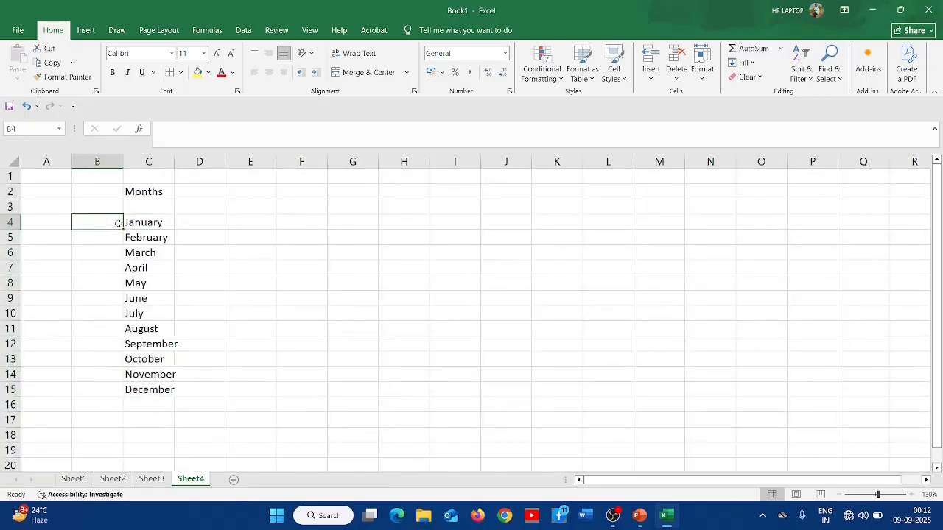
type("1")
key("Return")
type("2")
key("Return")
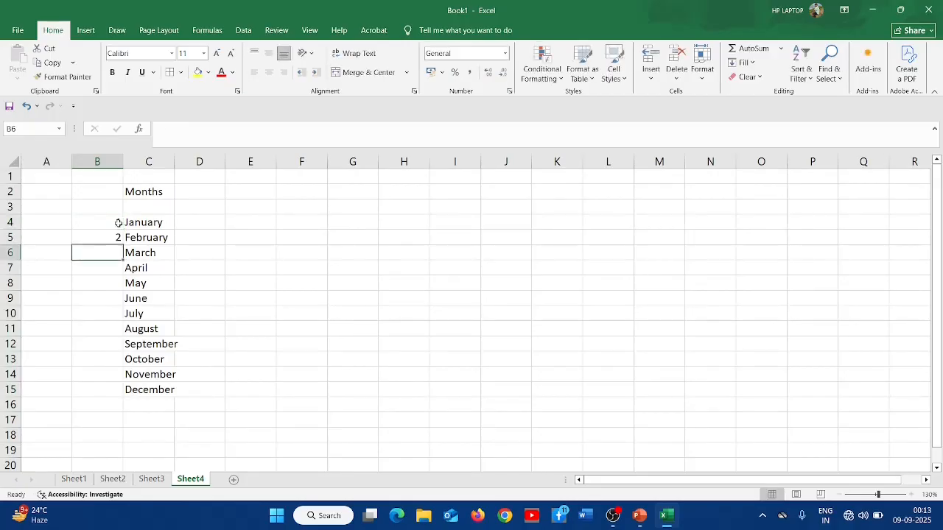
type("3")
key("Return")
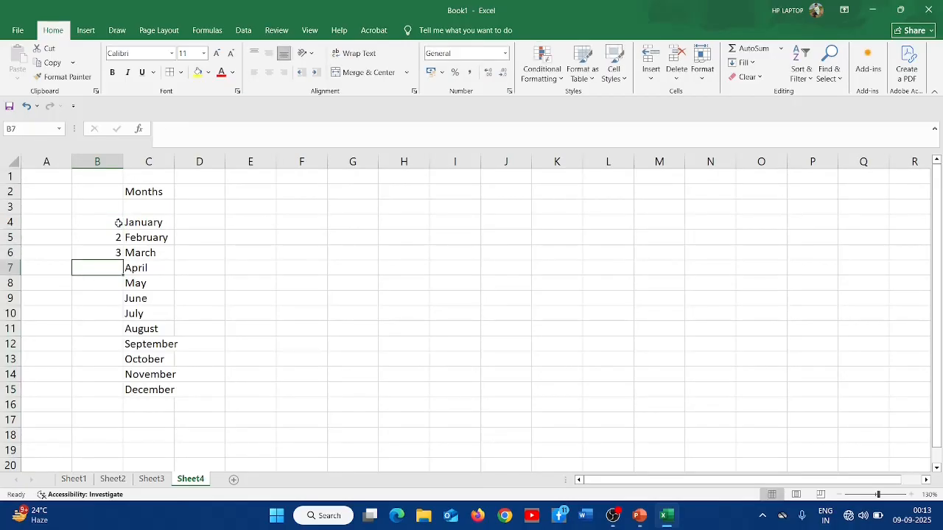
left_click_drag(118, 224, 120, 252)
double_click(123, 260)
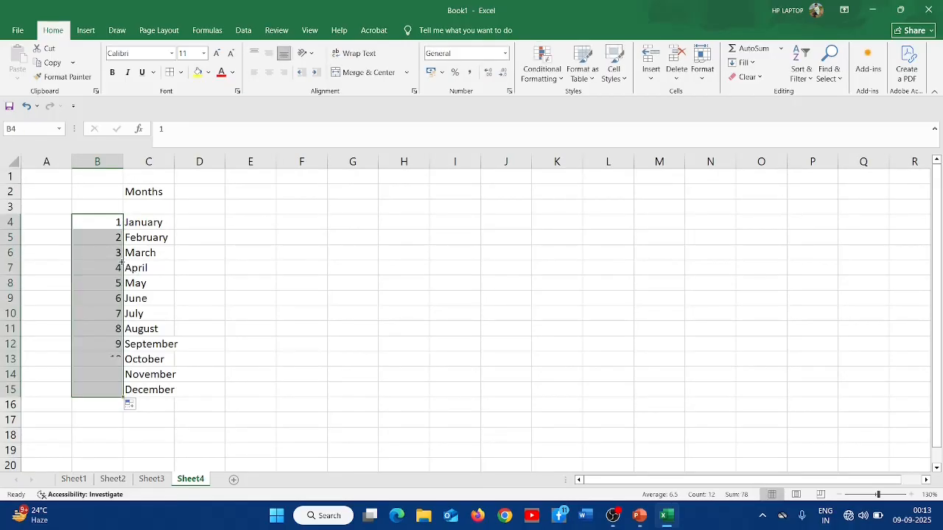
left_click(201, 320)
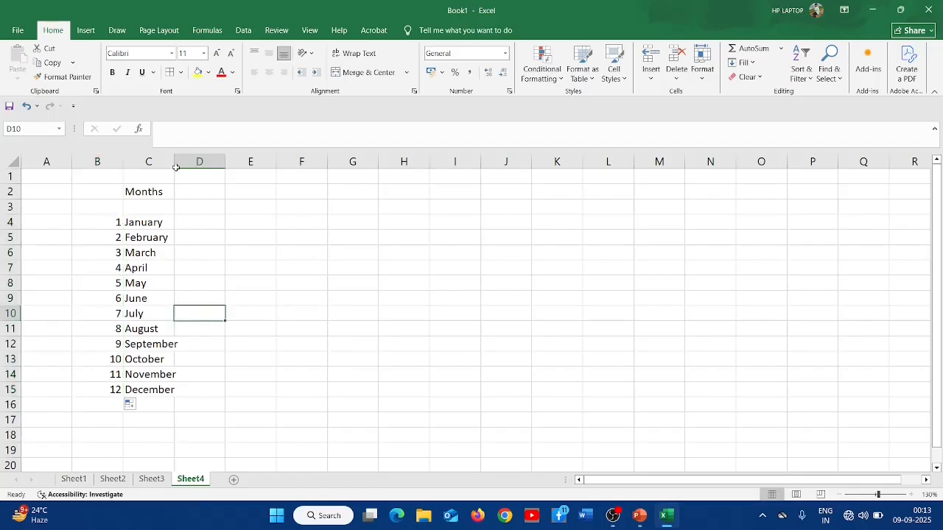
- Widen column C and enter the heading Months in E2
left_click_drag(174, 160, 190, 159)
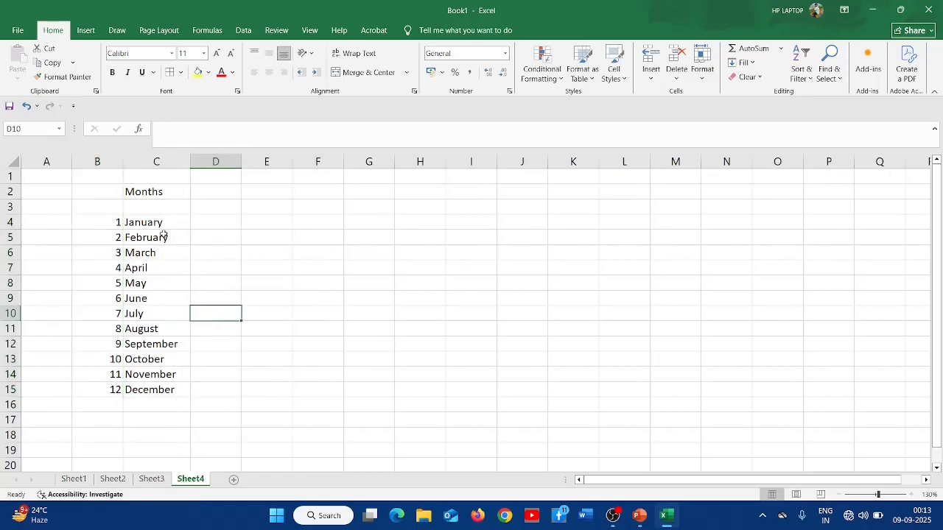
left_click(261, 195)
type("M")
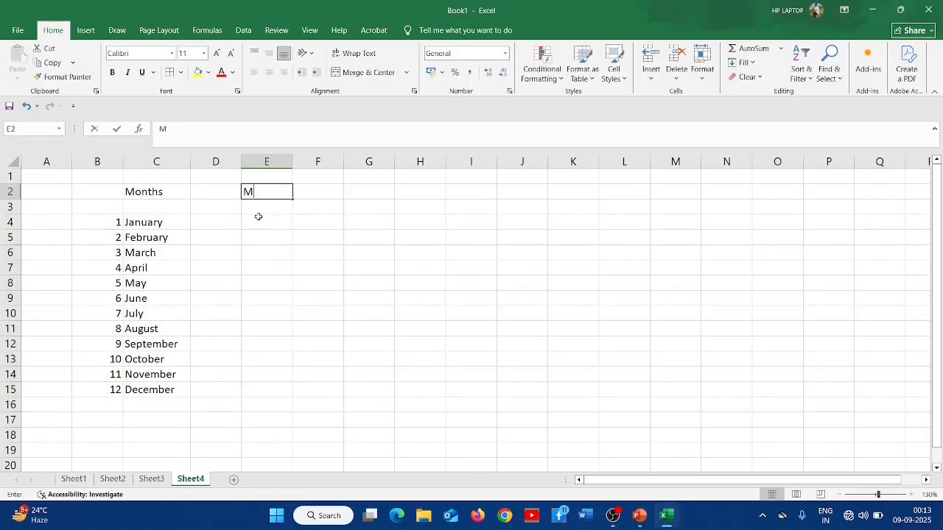
type("onths")
key("Return")
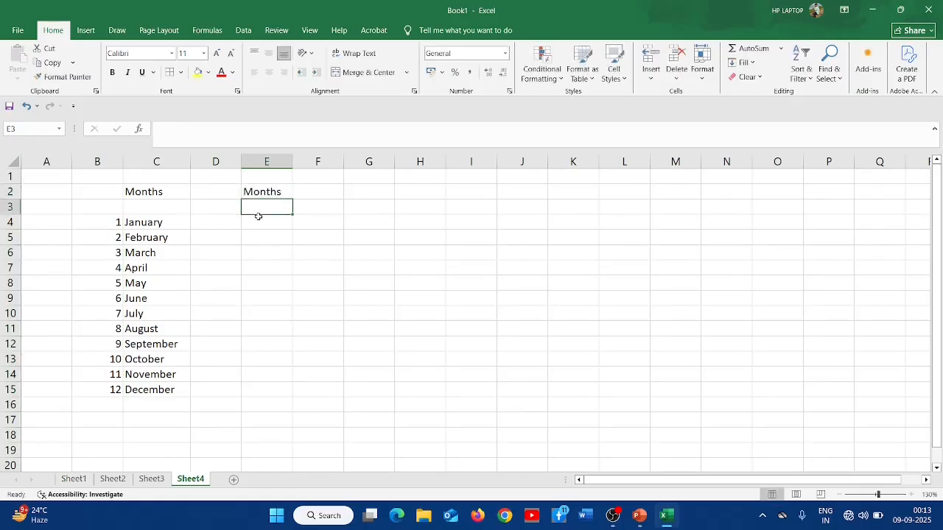
key("Return")
key("Return")
- Enter Jan and Feb in E4:E5 and autofill the abbreviated month names down to E15
left_click(259, 217)
type("J")
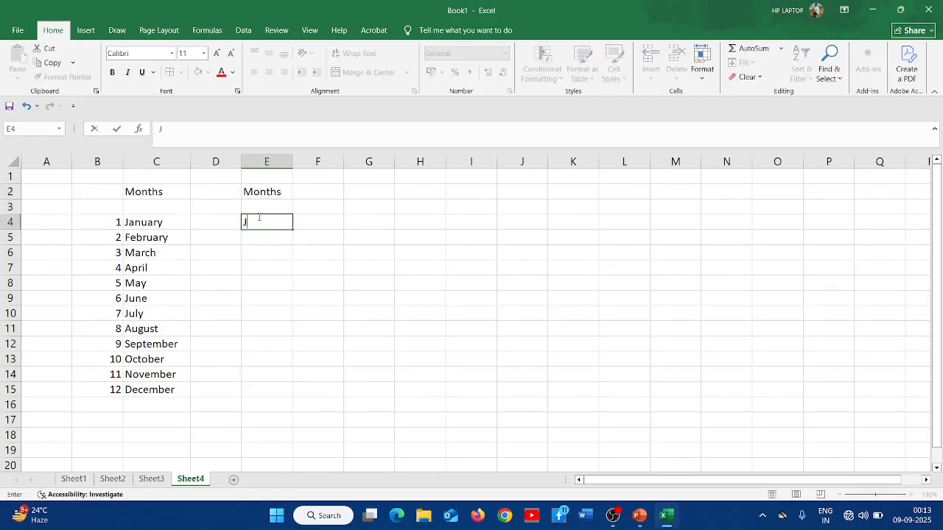
type("an")
key("Return")
type("Feb")
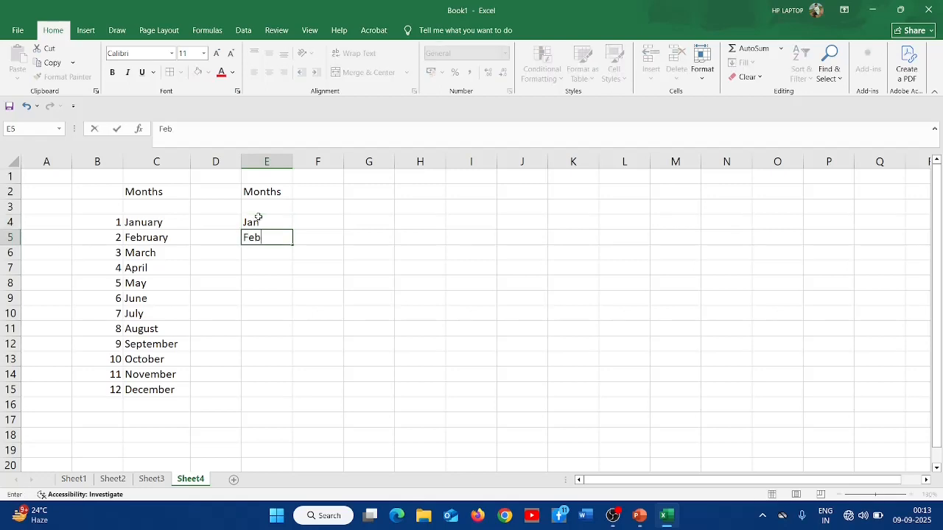
key("Return")
left_click_drag(259, 220, 293, 398)
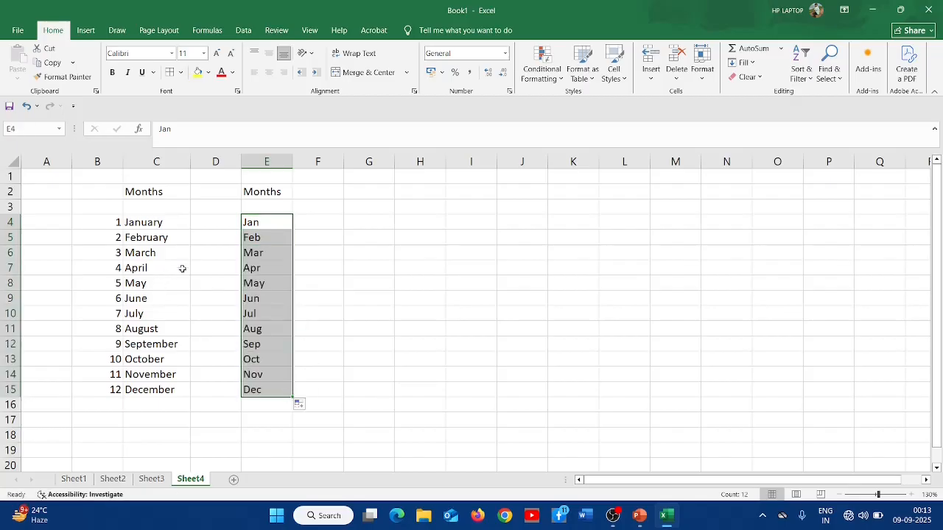
left_click(352, 239)
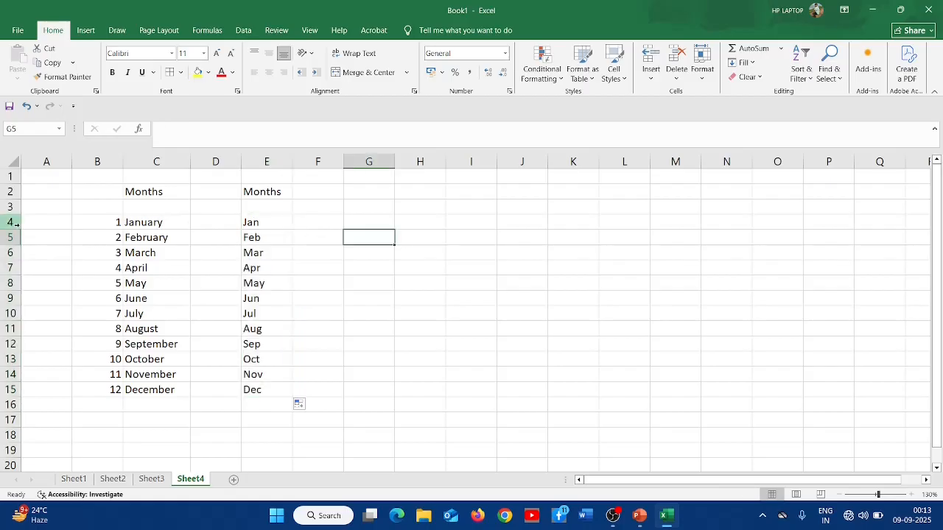
left_click(140, 225)
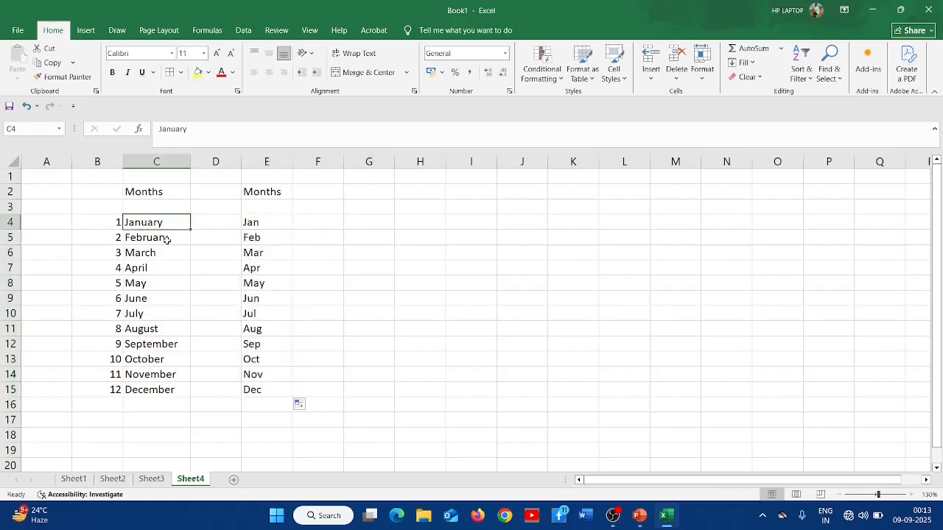
left_click(167, 236)
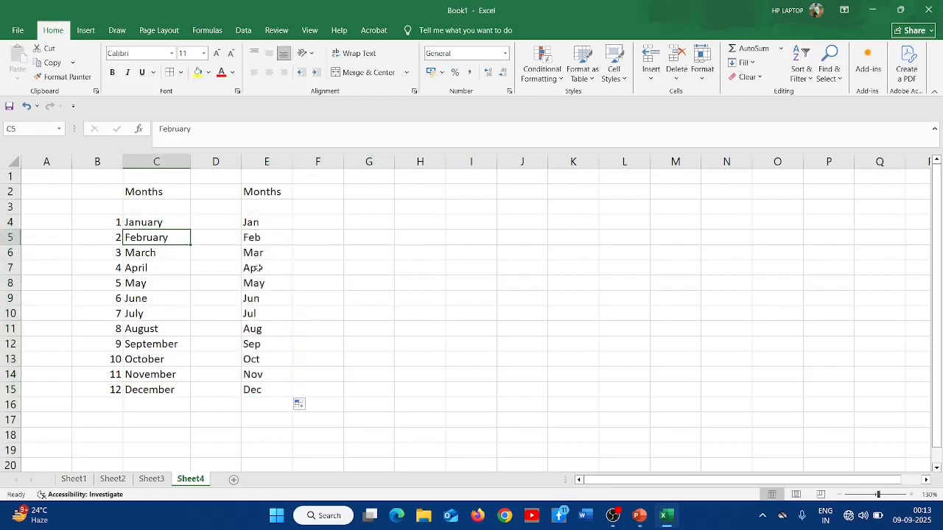
left_click(257, 225)
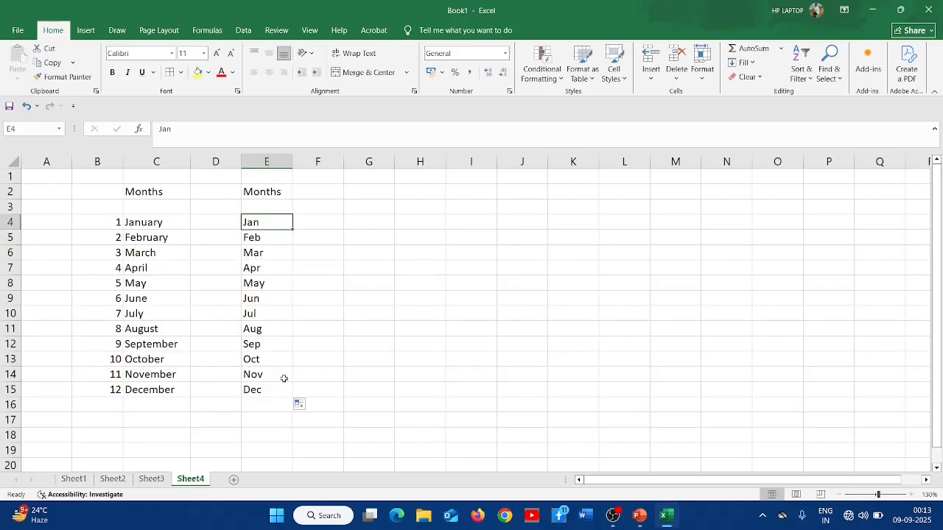
- Add another new sheet and enter the heading Days in E2
left_click(235, 481)
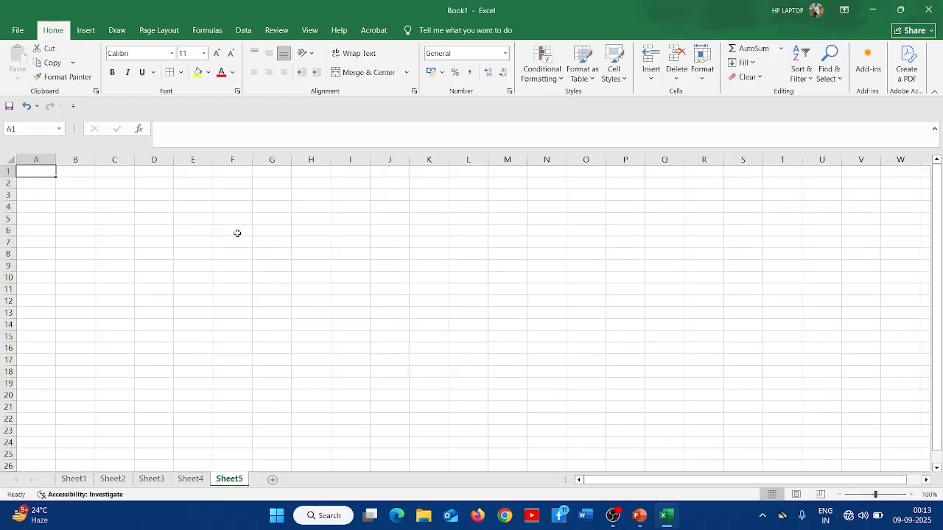
left_click(187, 190)
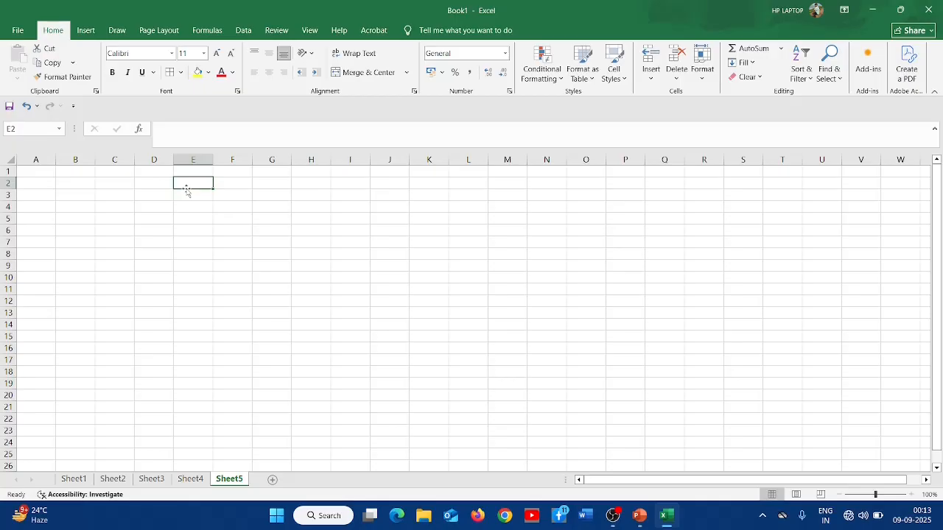
type("Day")
key("Return")
key("Return")
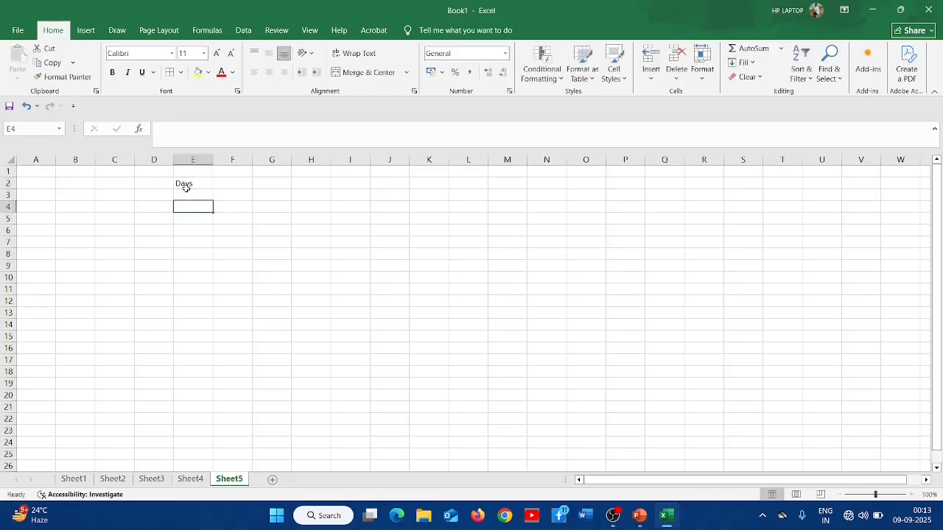
- Enter the heading S.no in D4 and the serial numbers 1, 2 and 3 in D5:D7
key("Left")
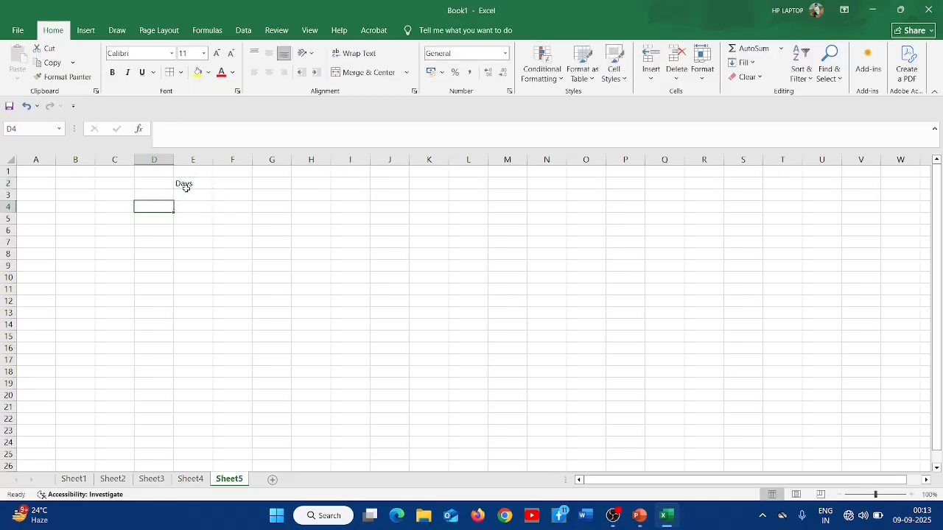
type("S.no")
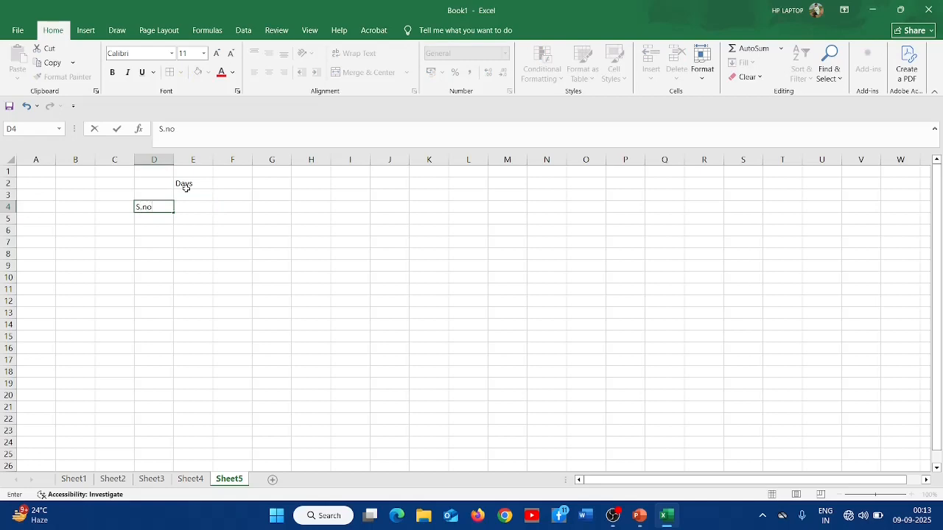
key("Return")
type("1")
key("Return")
type("2")
key("Return")
type("3")
key("Return")
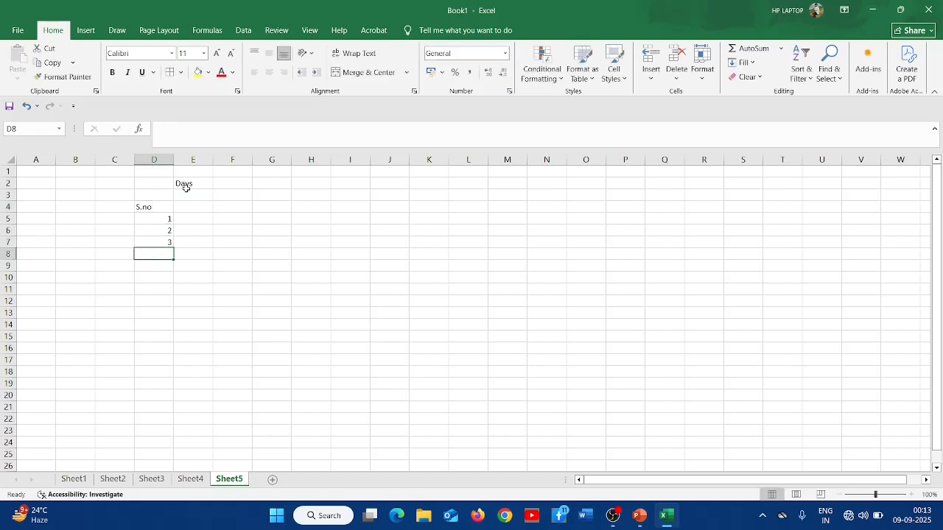
- Enter Monday and Tuesday in E5:E6 and autofill the day names down to E11
key("Up")
key("Up")
key("Up")
key("Right")
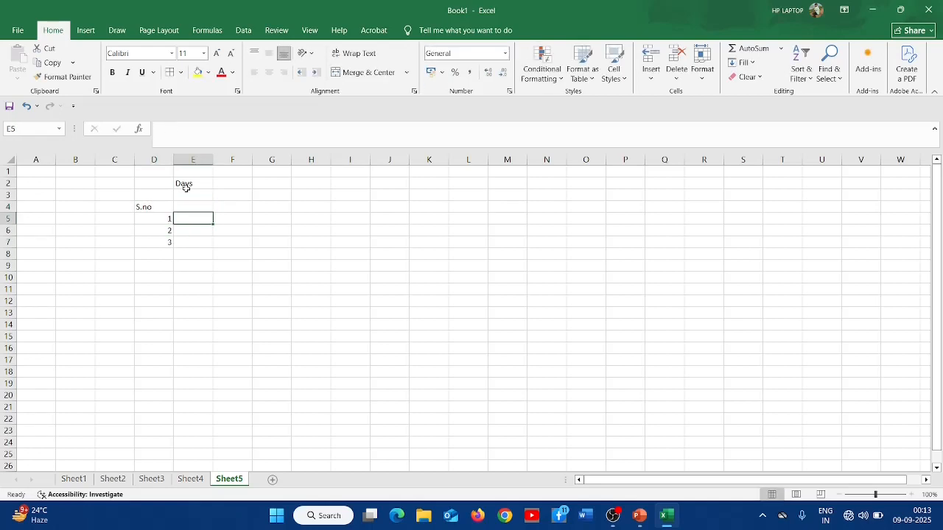
type("M")
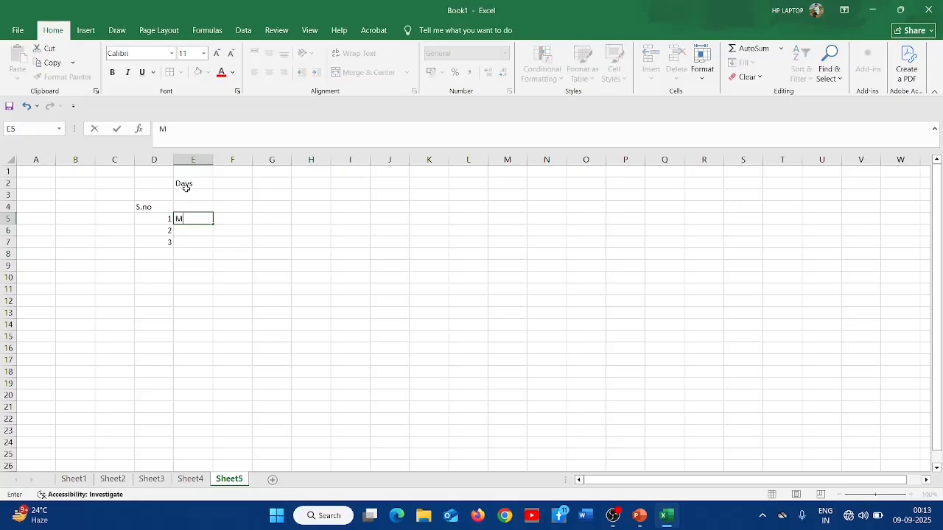
type("onday")
key("Return")
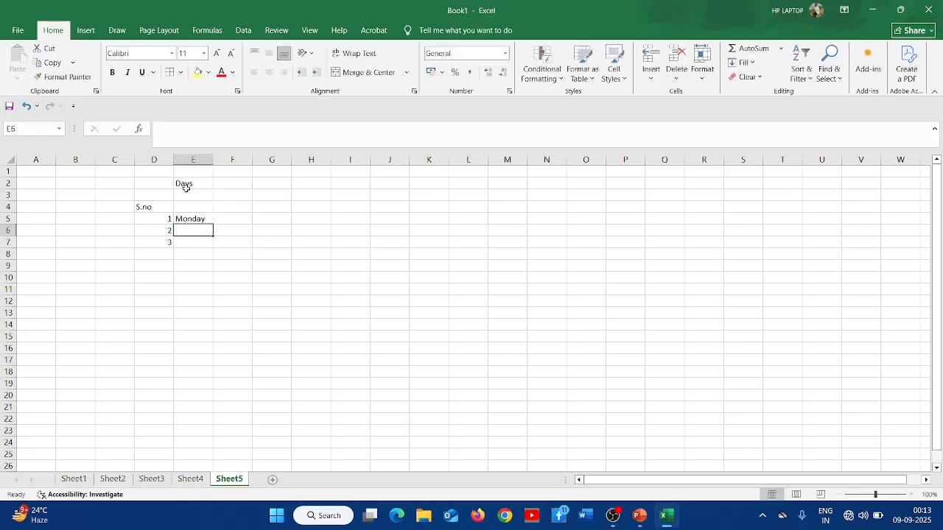
type("Tue")
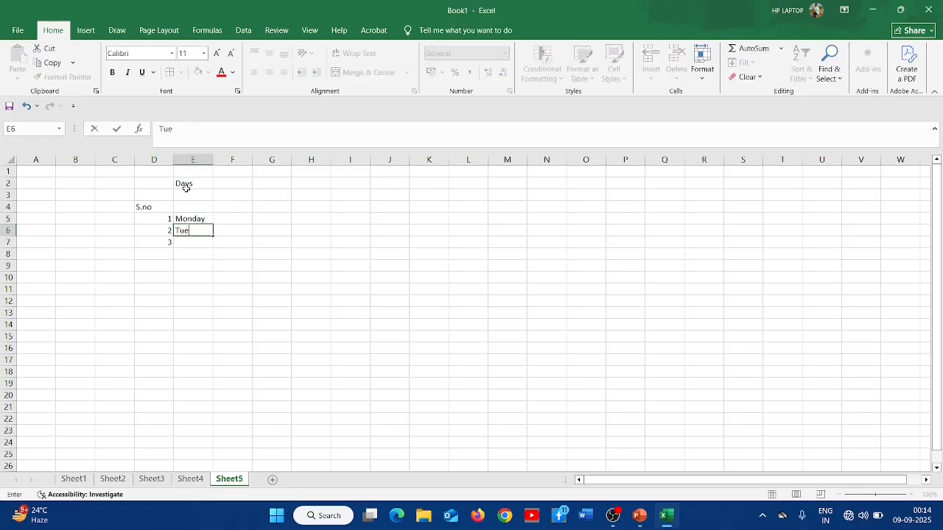
type("sday")
key("Return")
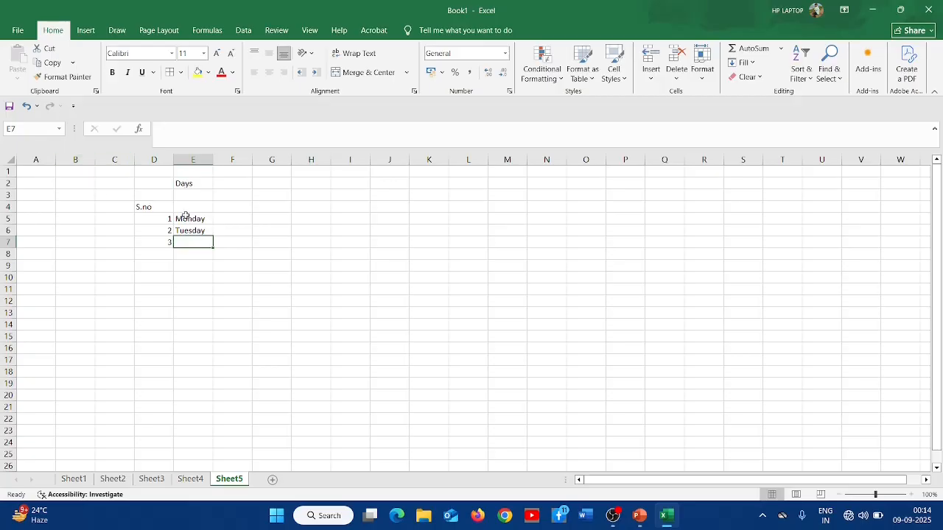
left_click_drag(184, 216, 212, 295)
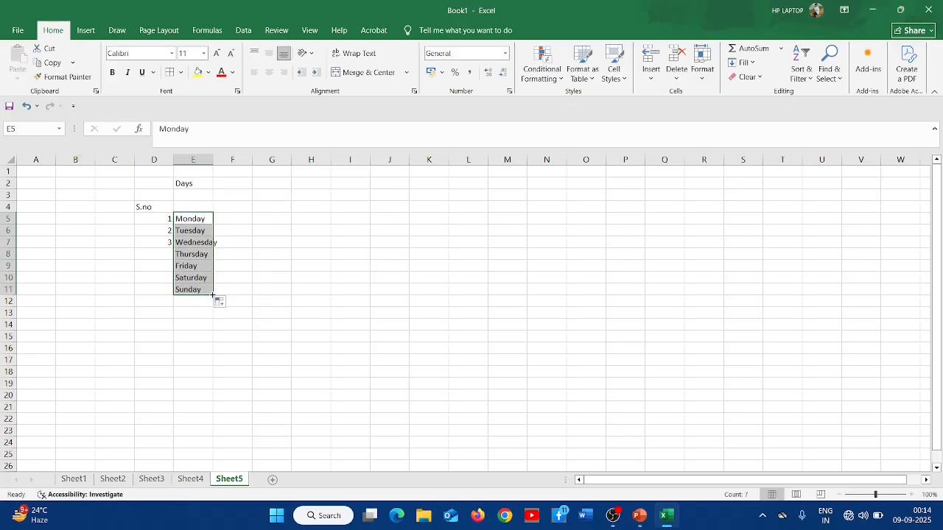
- Widen column E and autofill the serial numbers in D5:D7 down to D11
left_click_drag(213, 162, 219, 161)
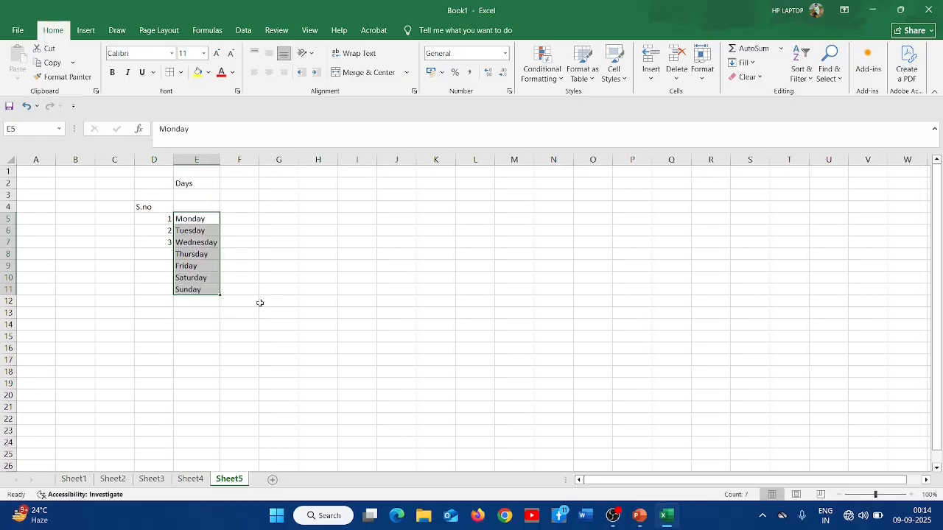
scroll(258, 302, "up", 3)
left_click_drag(234, 250, 235, 277)
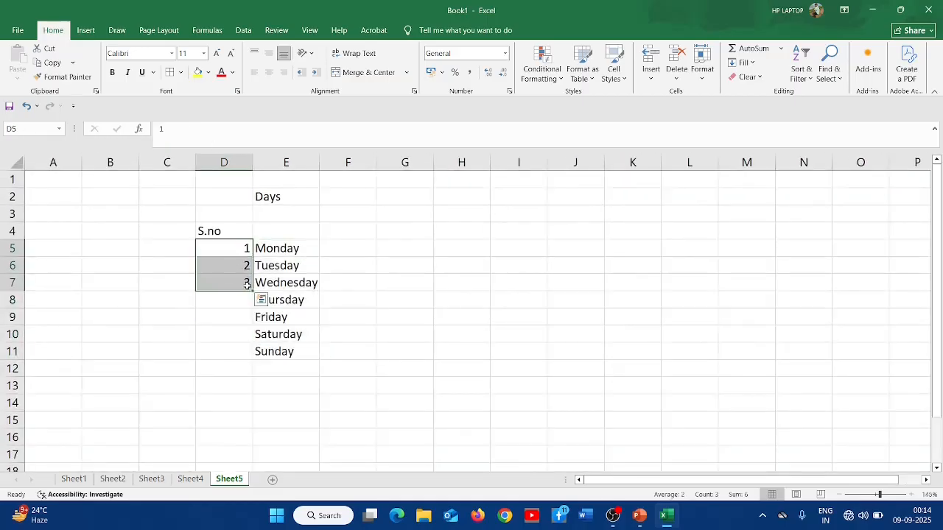
double_click(252, 291)
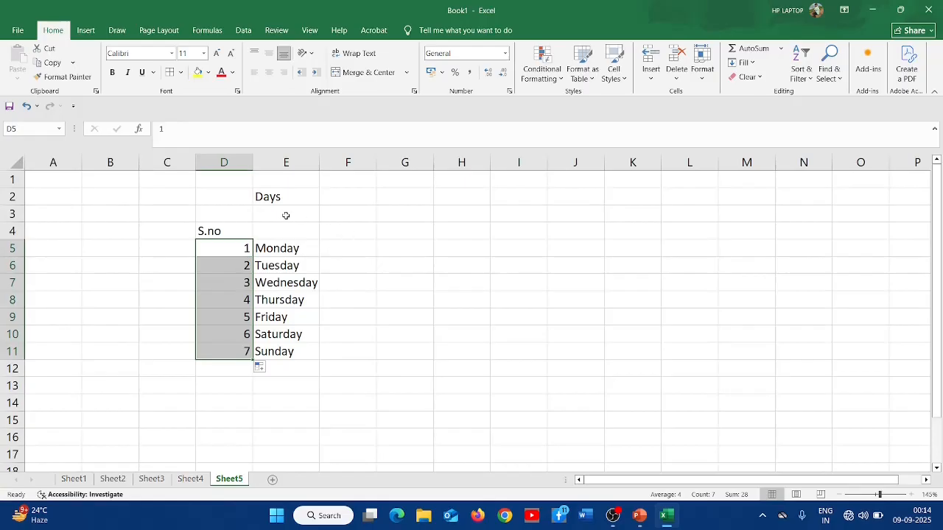
- Enter Mon and Tue in G5:G6 and autofill the abbreviated day names down to G11
left_click(395, 251)
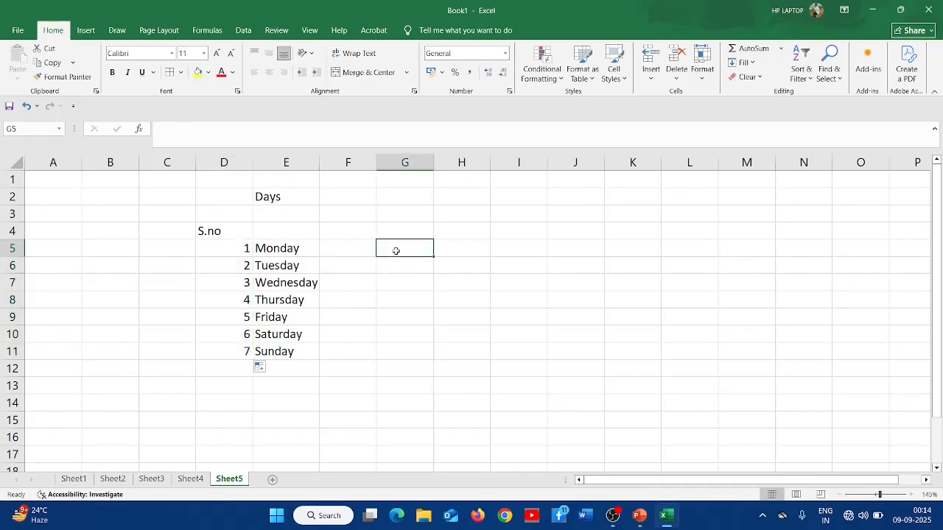
type("MOn")
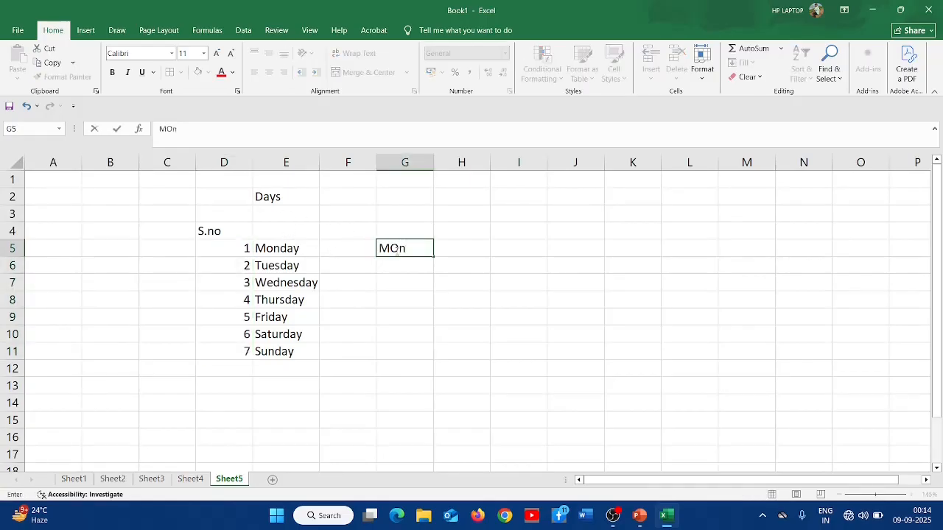
key("Return")
type("Tue")
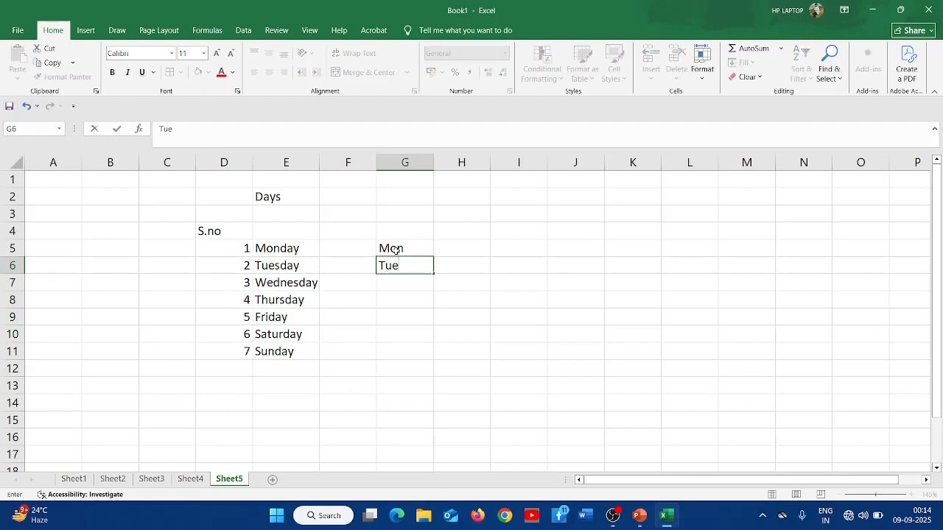
key("Return")
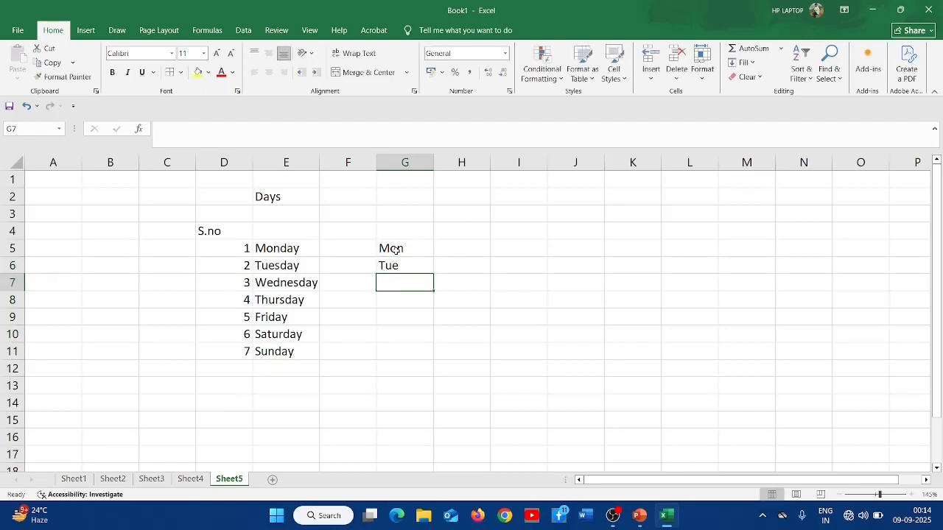
left_click_drag(396, 249, 429, 361)
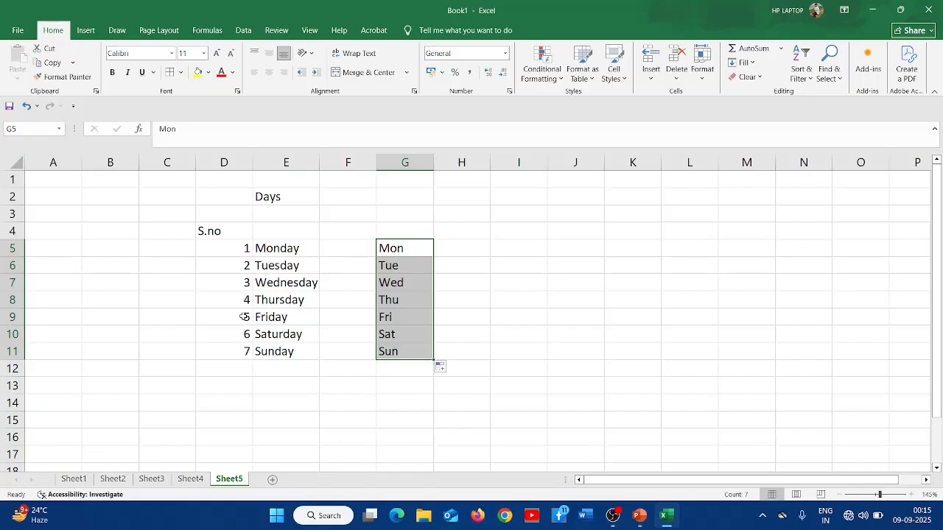
- Close the workbook window
left_click(930, 15)
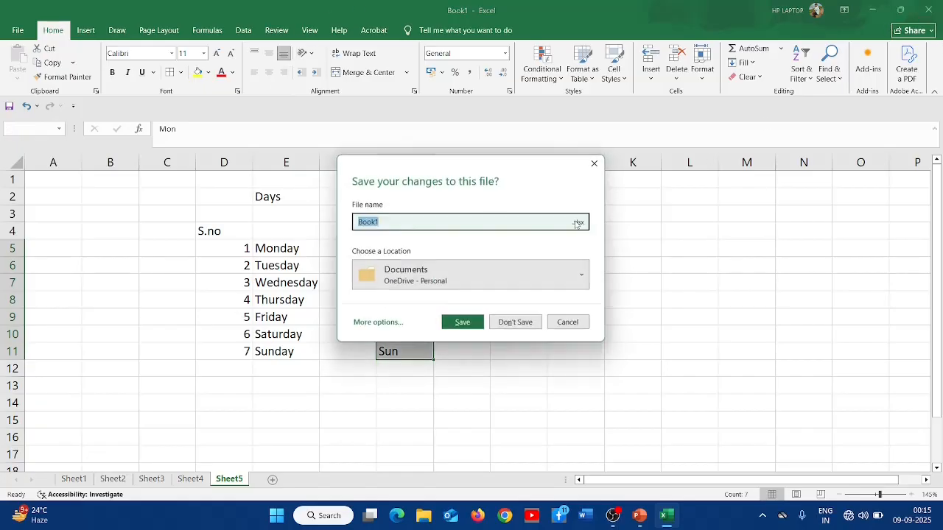